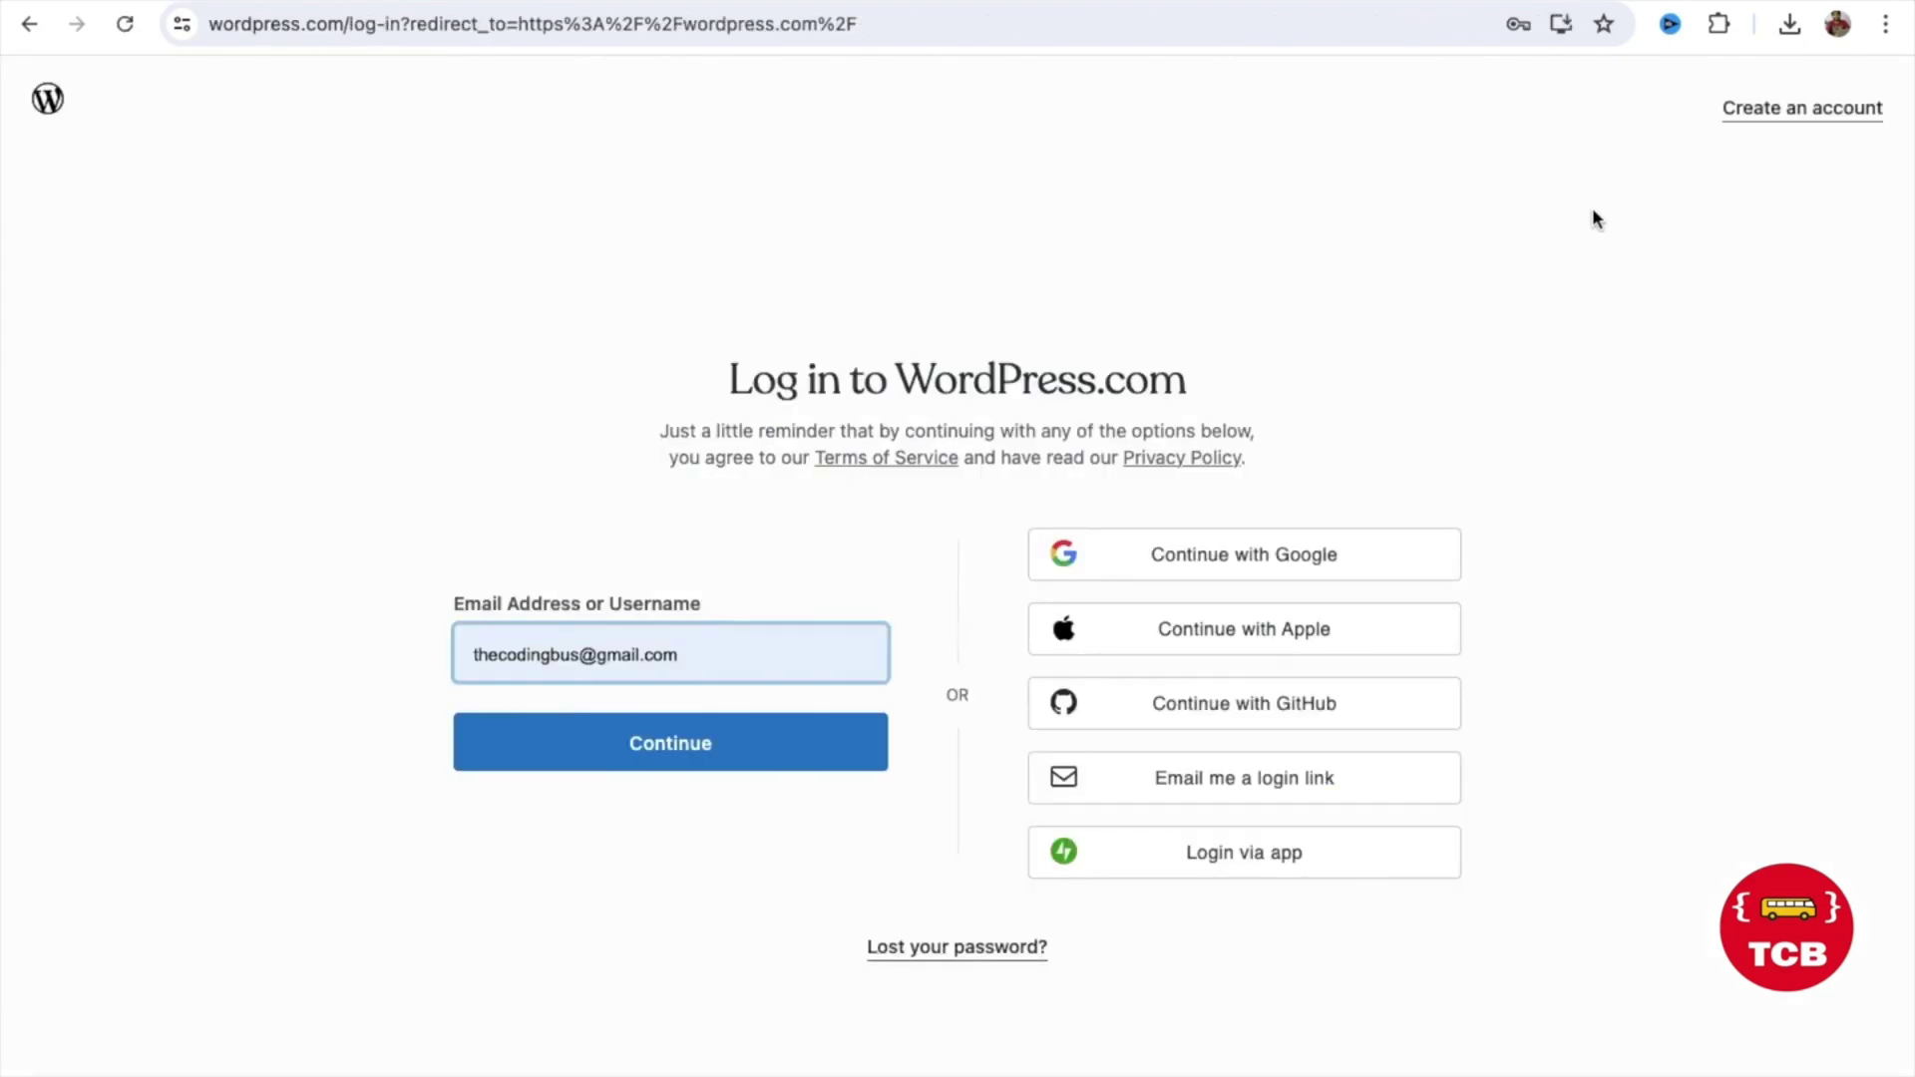
- Start a new site meant for myself, a business, or a friend, with publishing a blog as its goal
left_click(1779, 112)
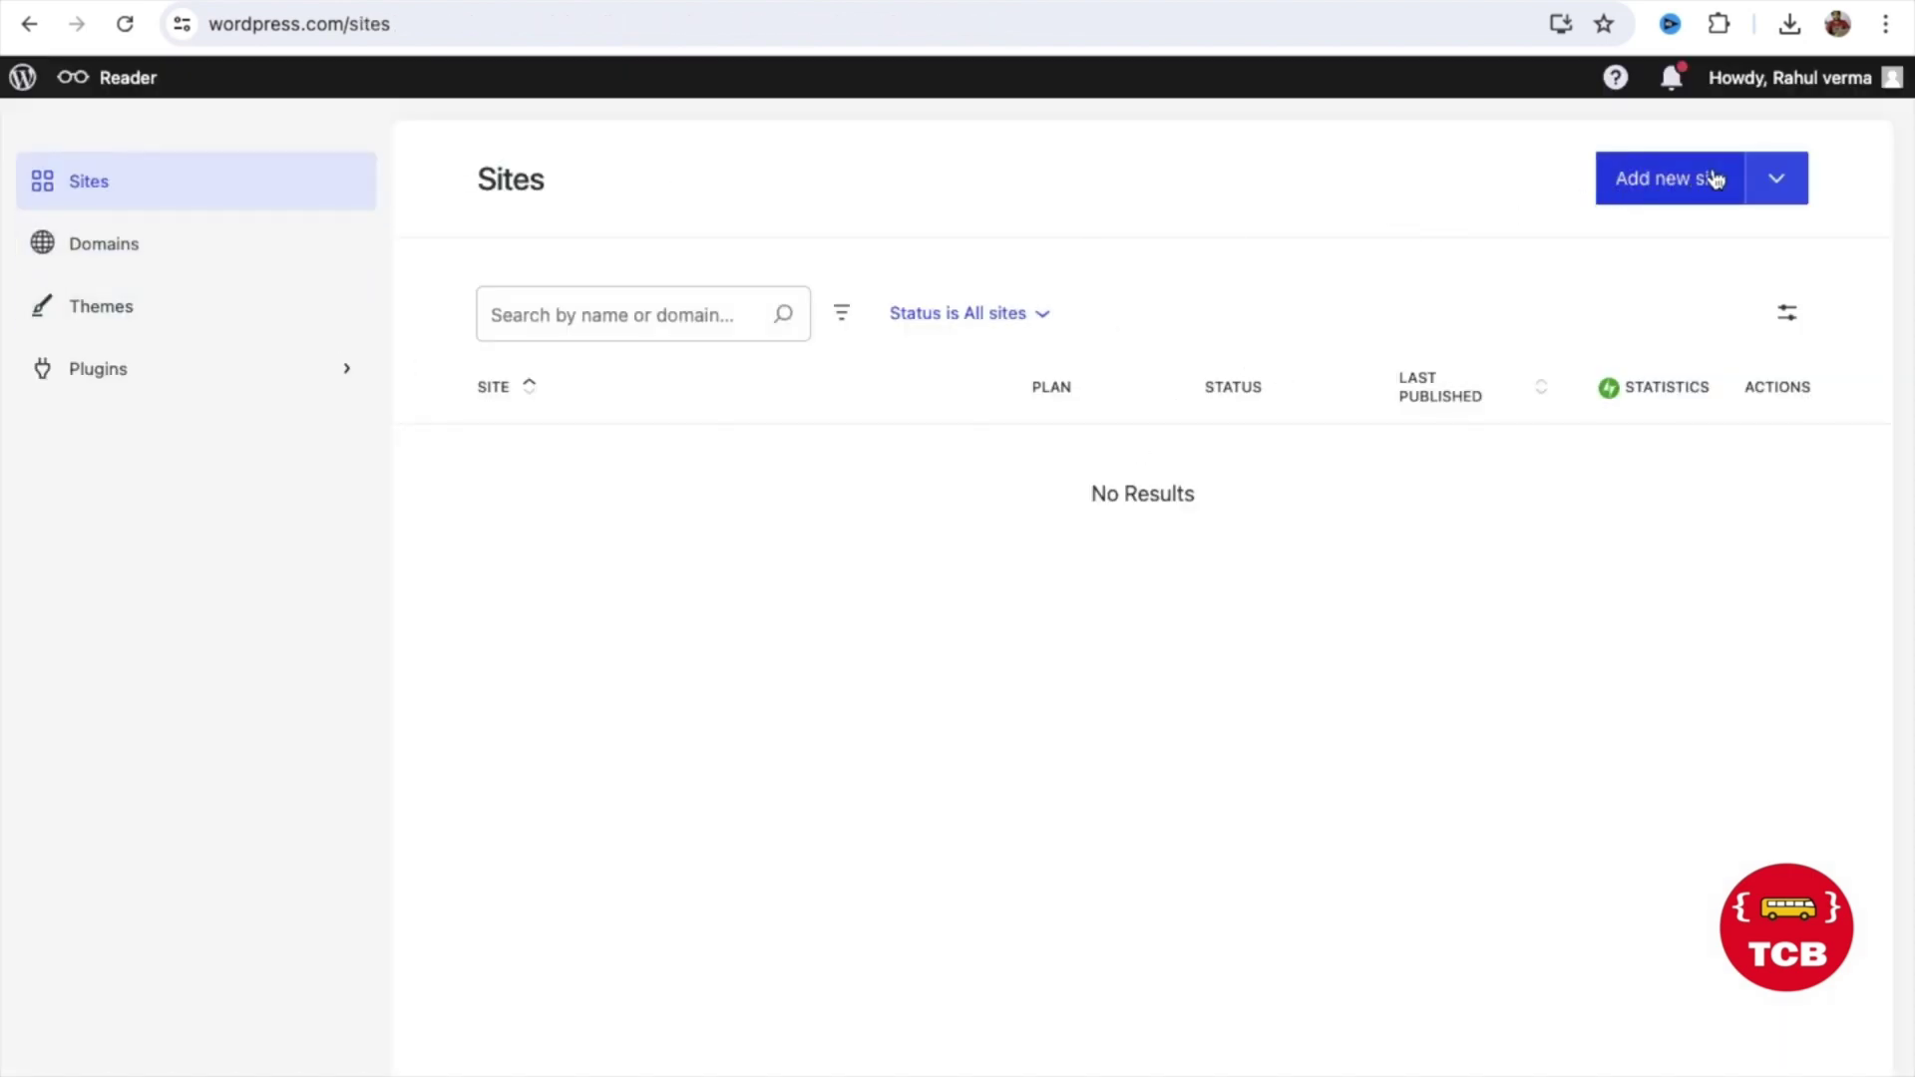
left_click(1655, 188)
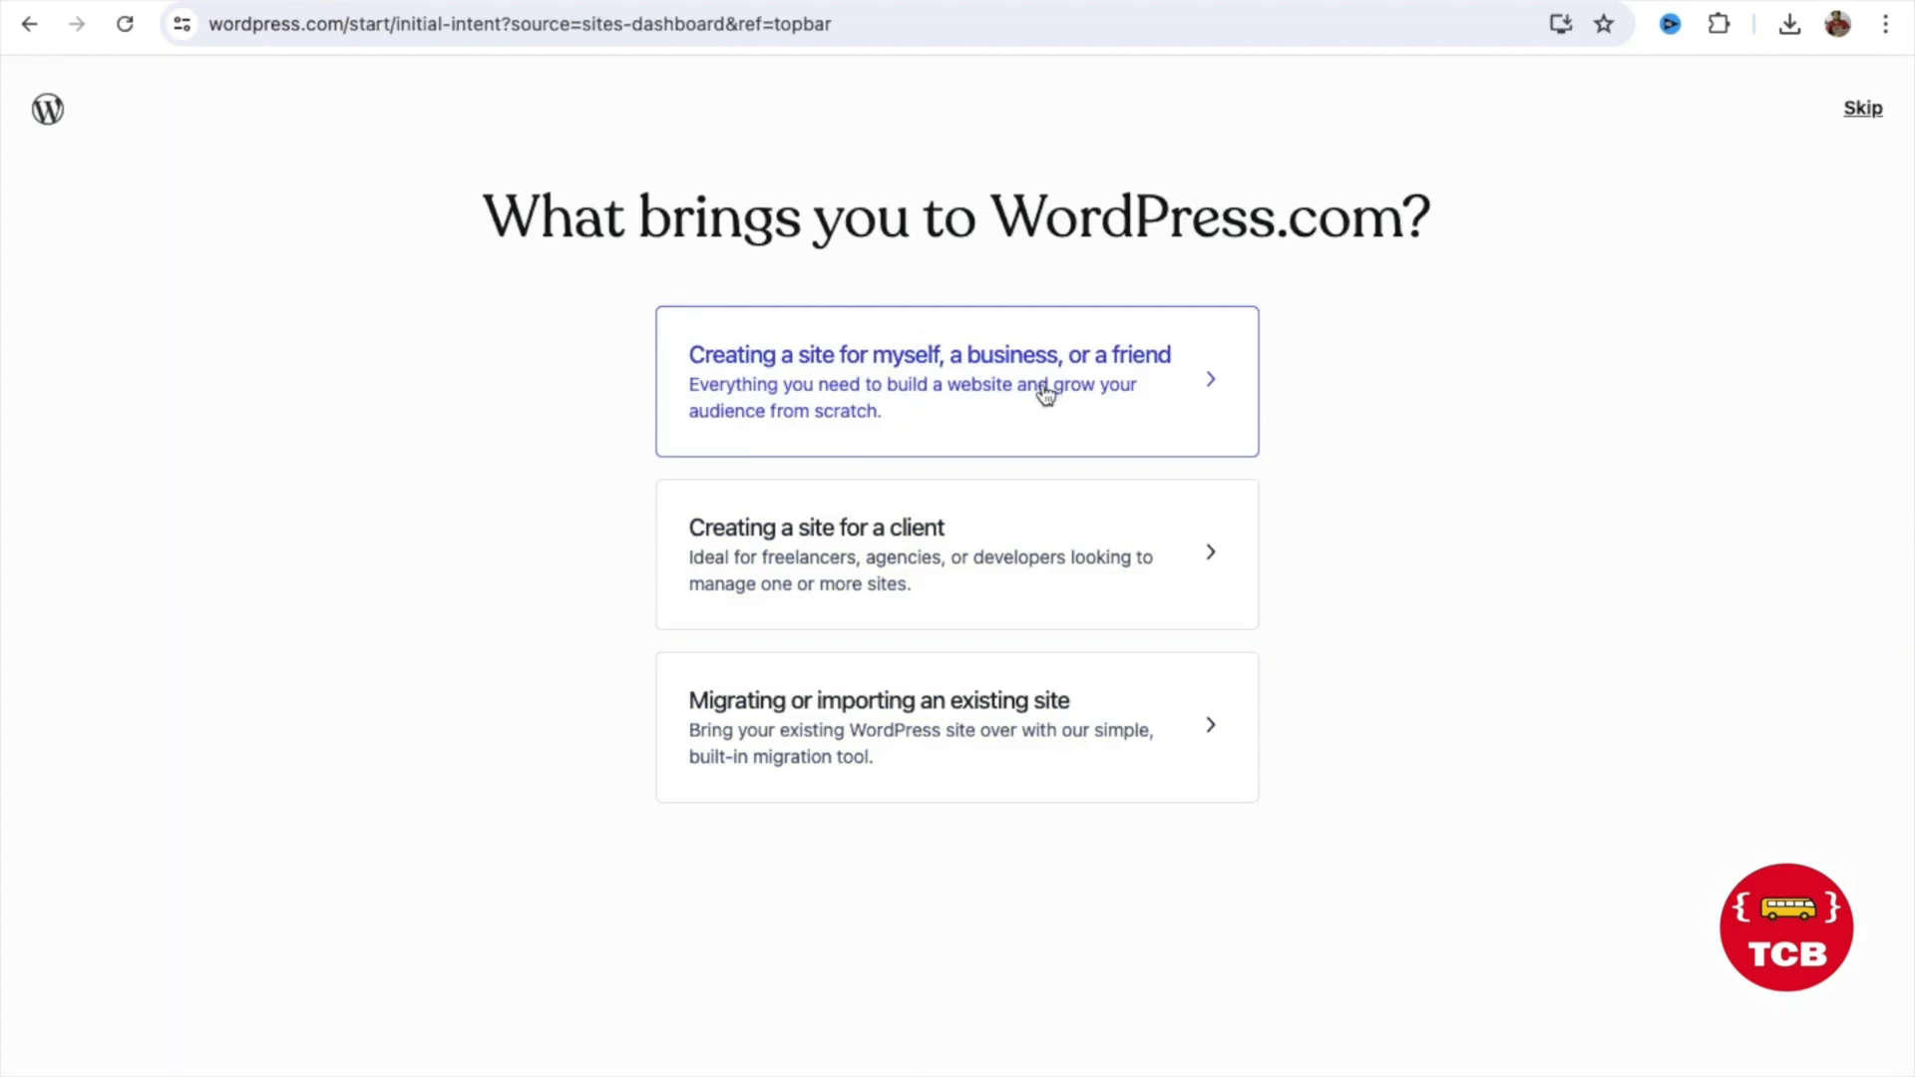
left_click(1016, 374)
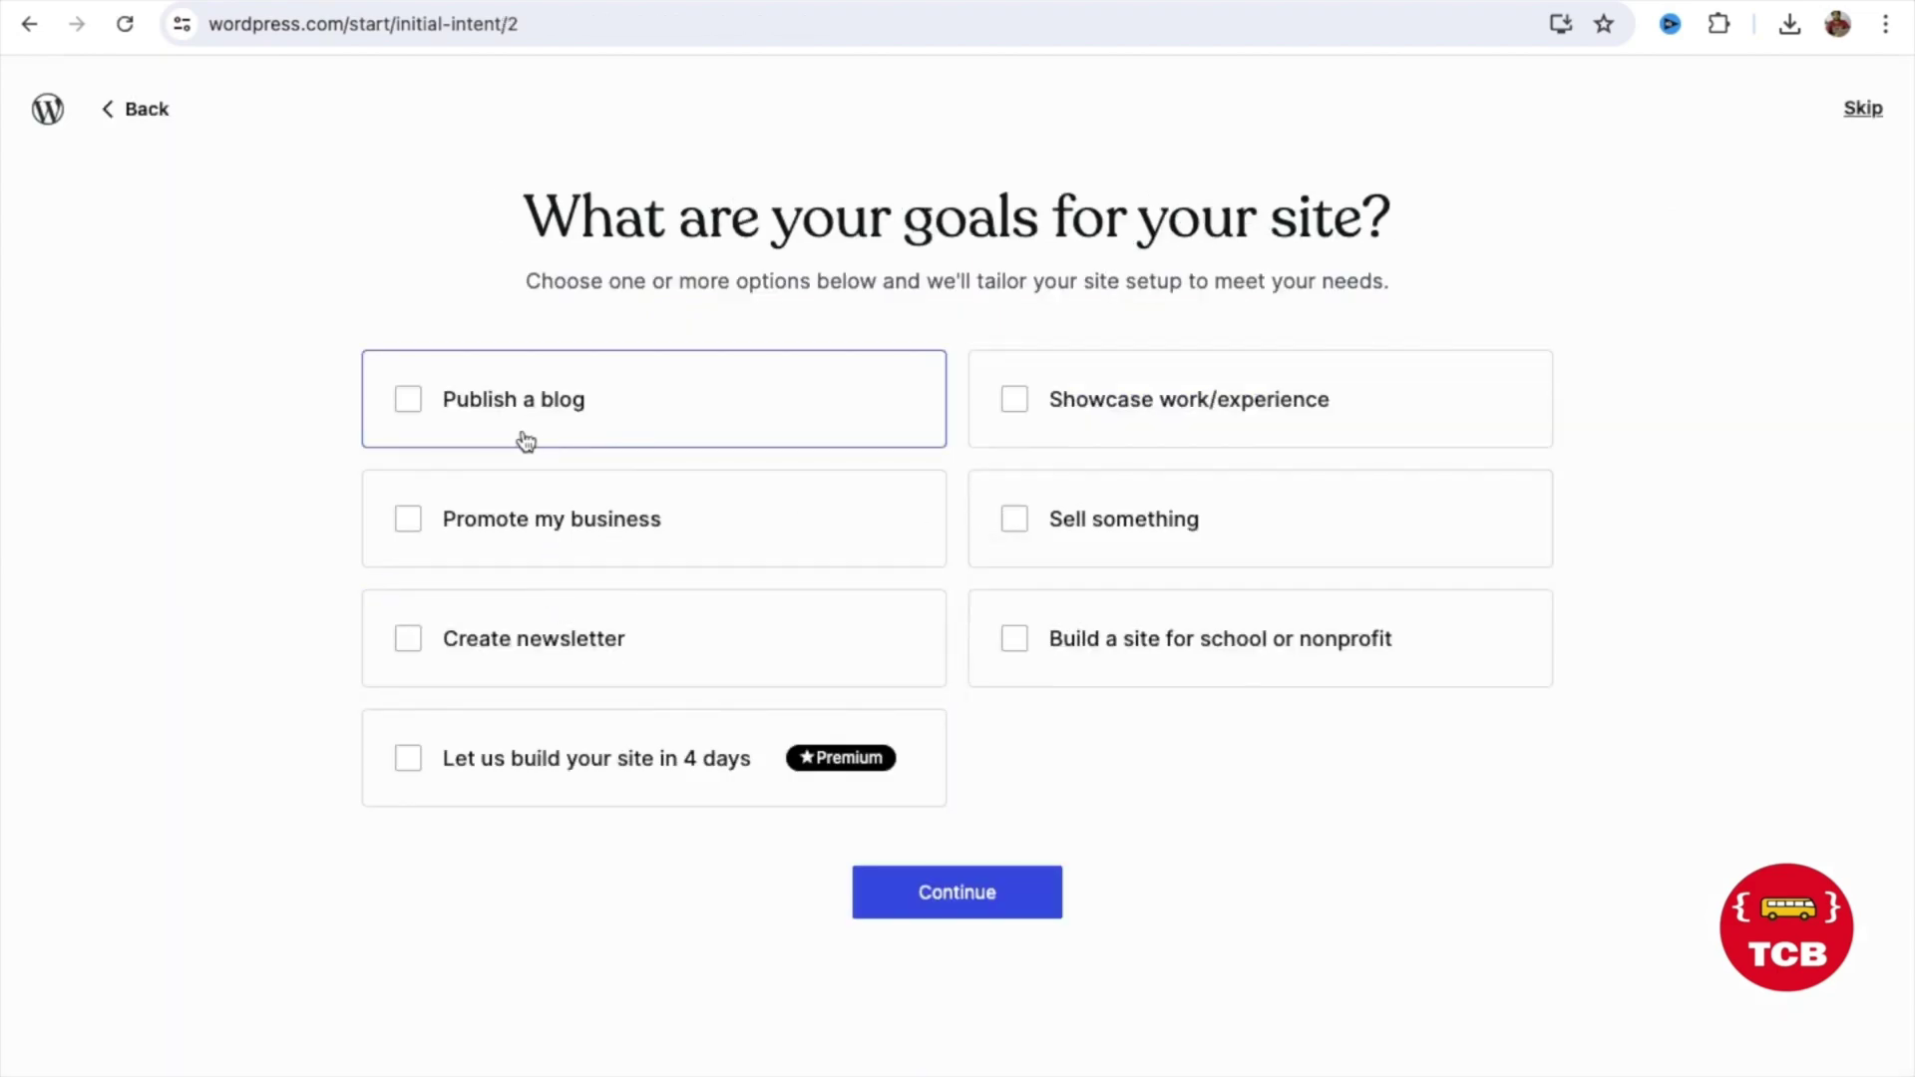
left_click(405, 402)
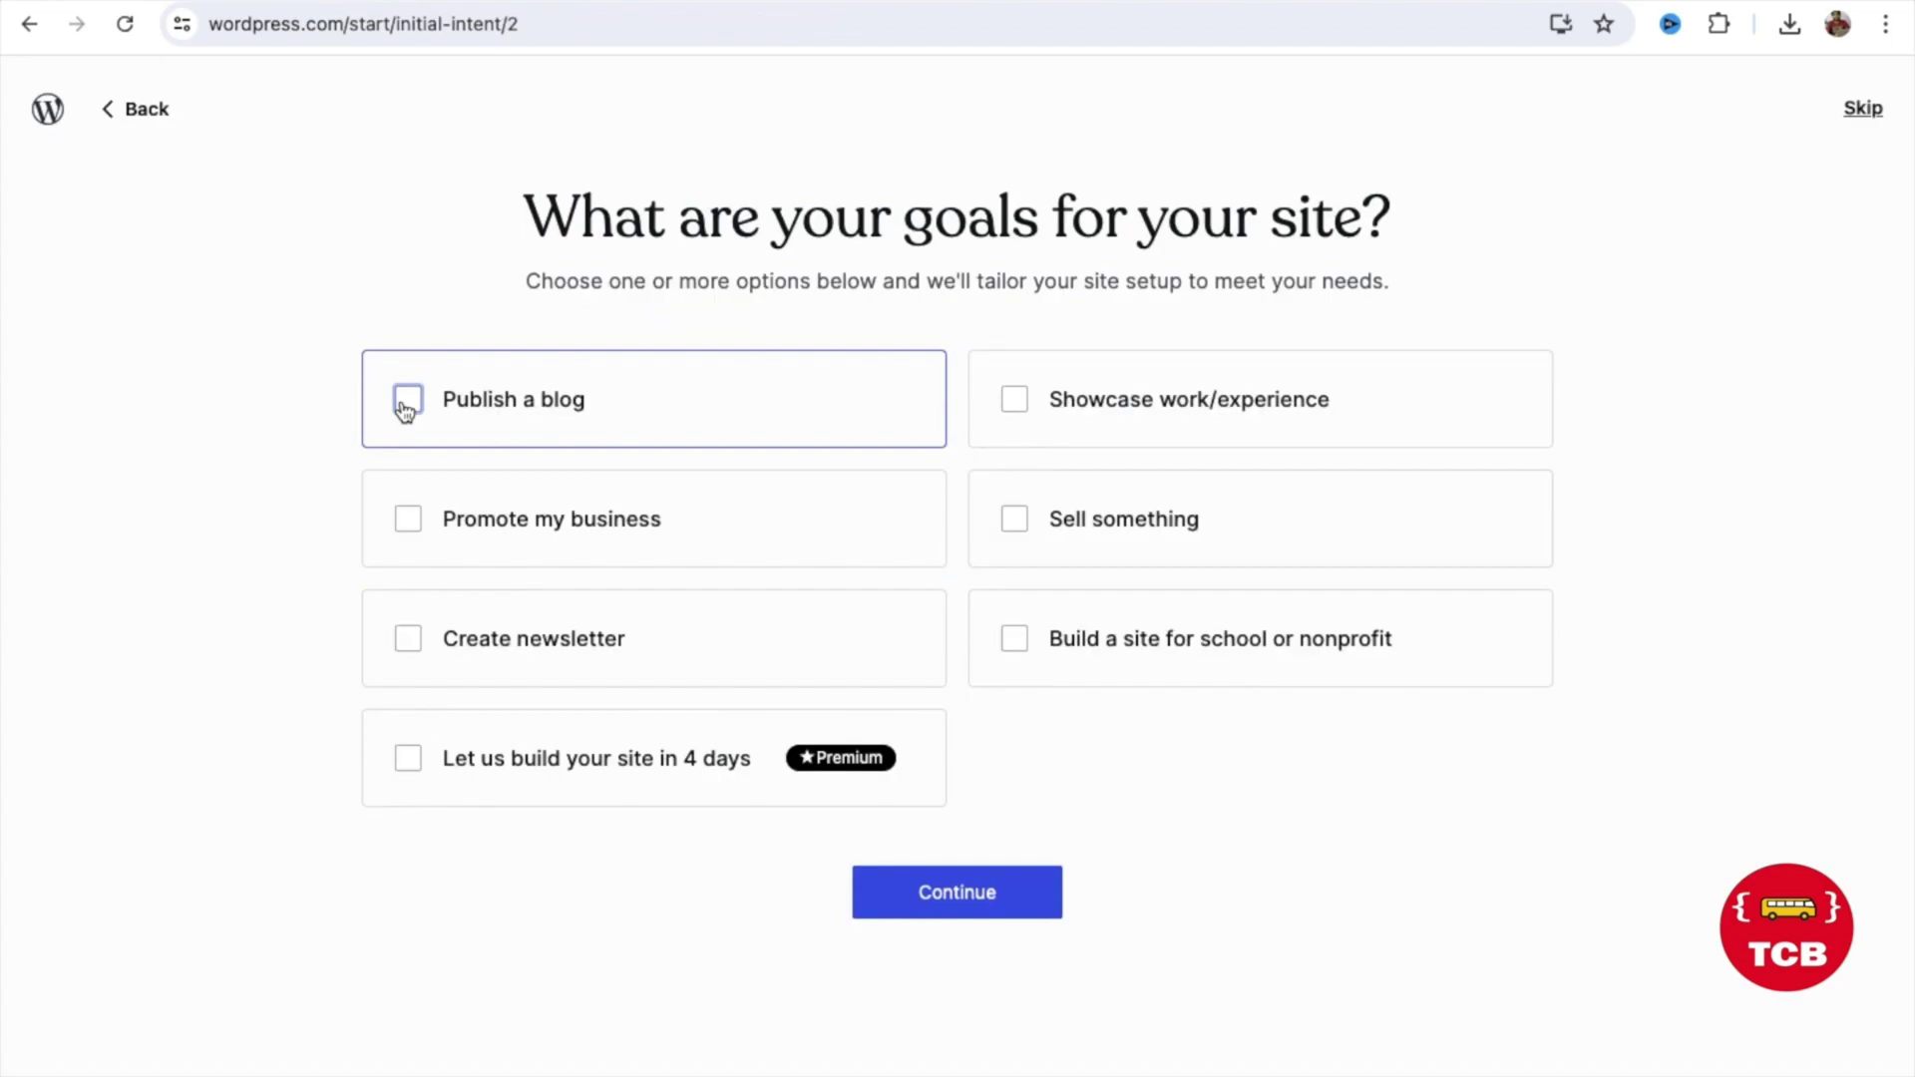
left_click(973, 907)
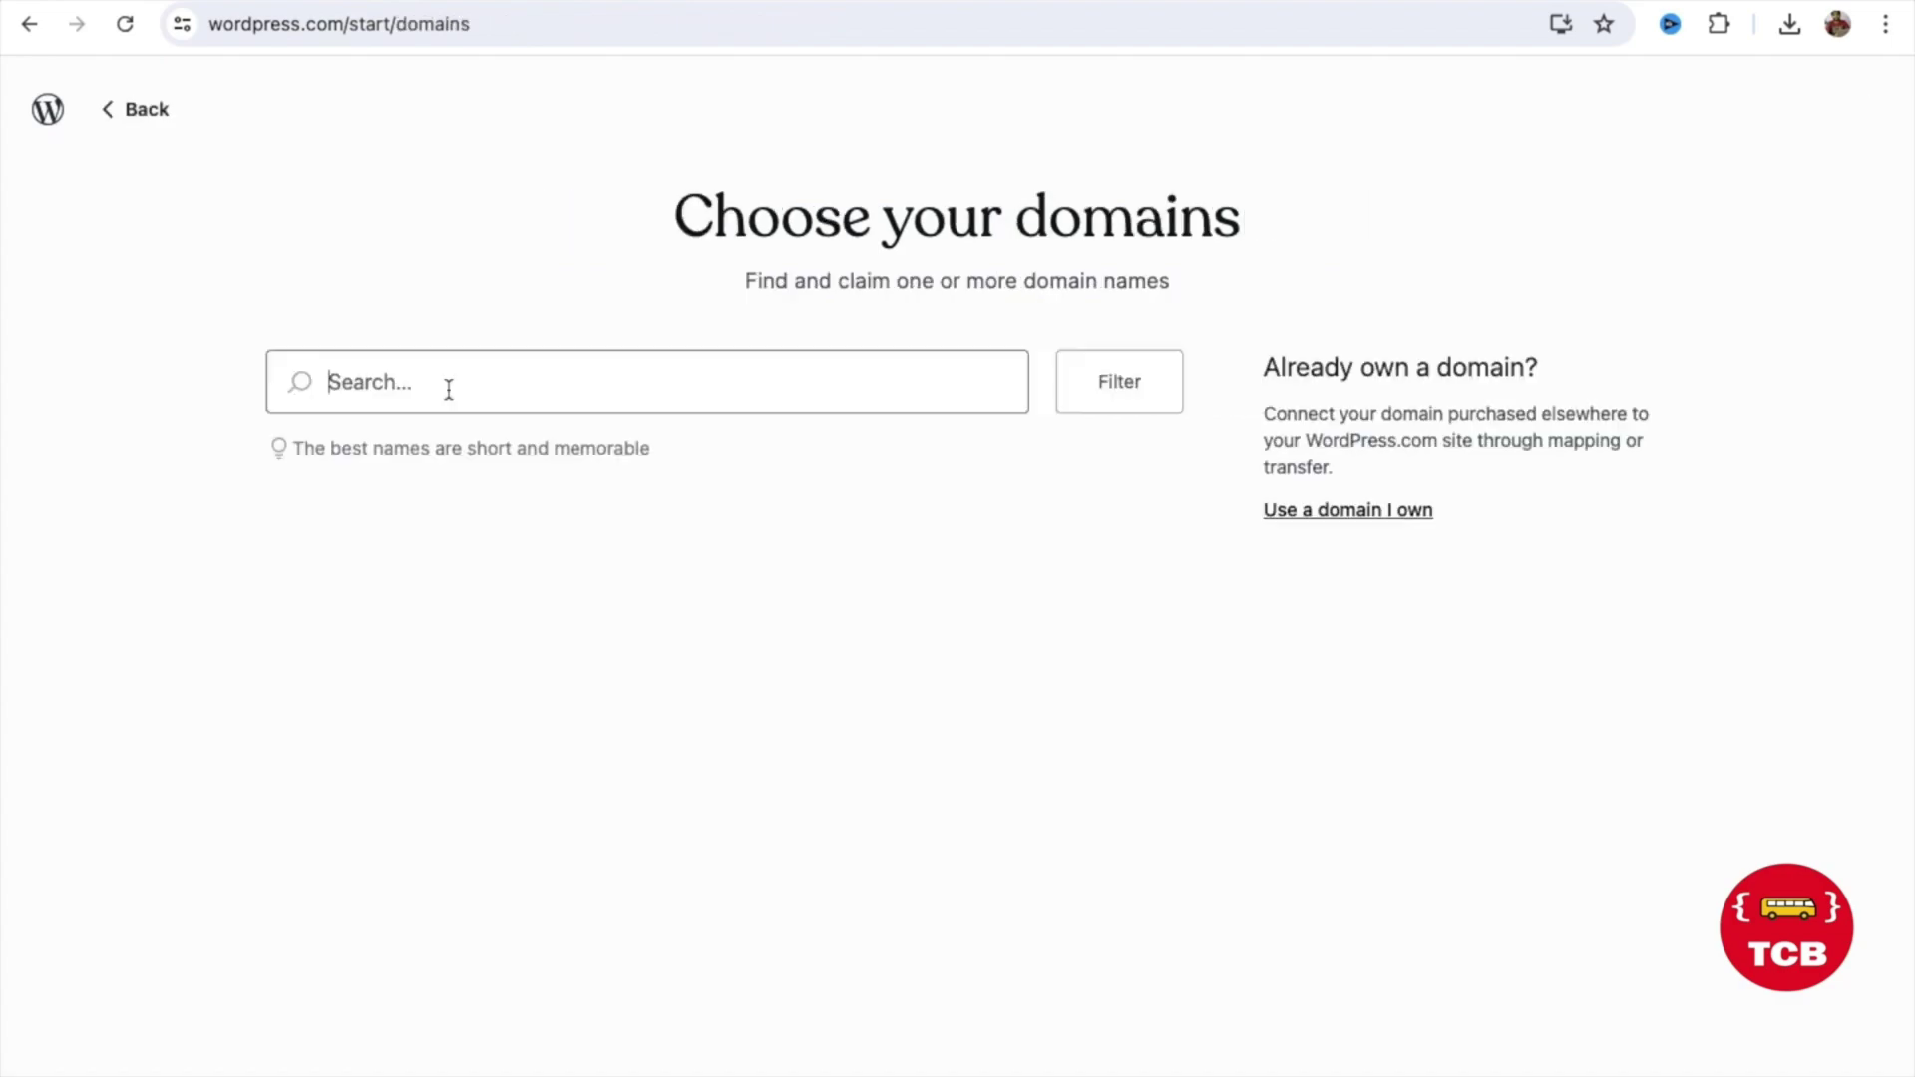
- Search for the domain tcbblogwebsite, choose the free tcbblogwebsite.wordpress.com address, and start with the Free plan
type("t")
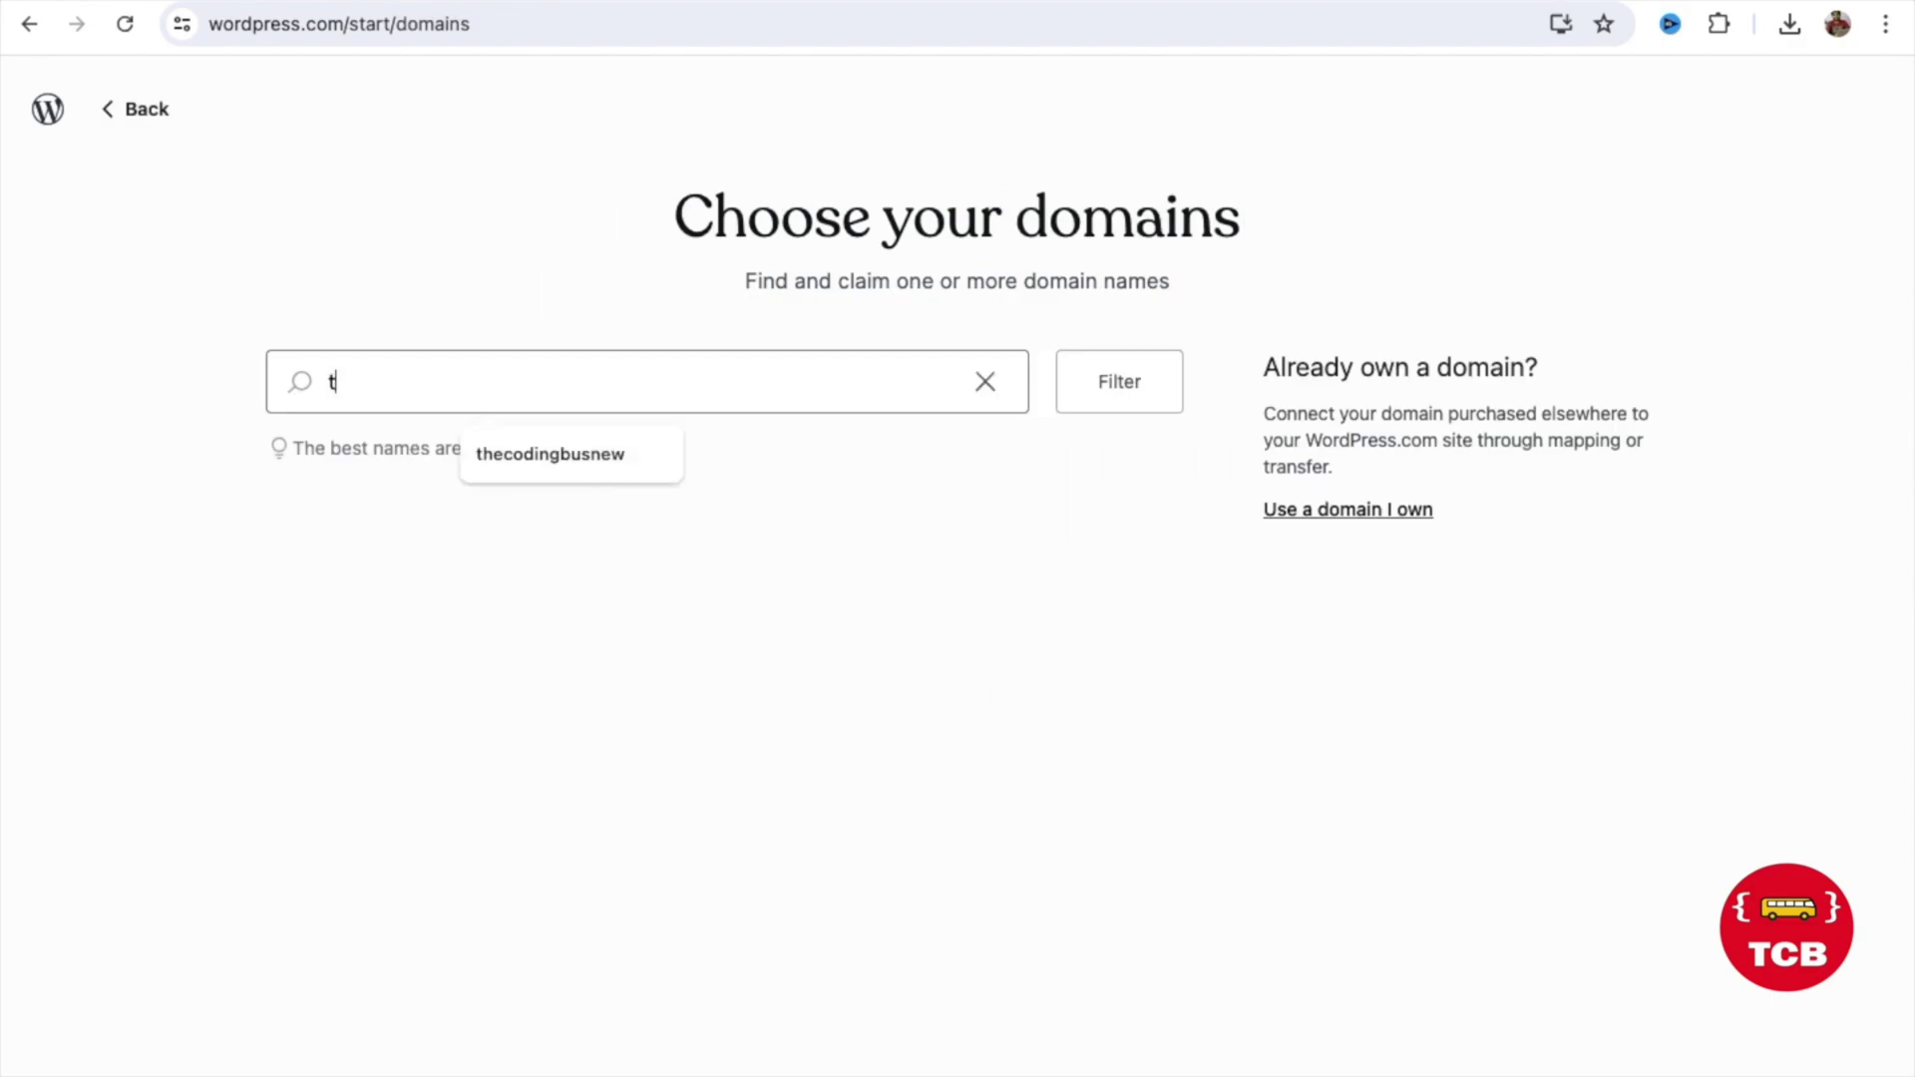
type("cbblogwebsite")
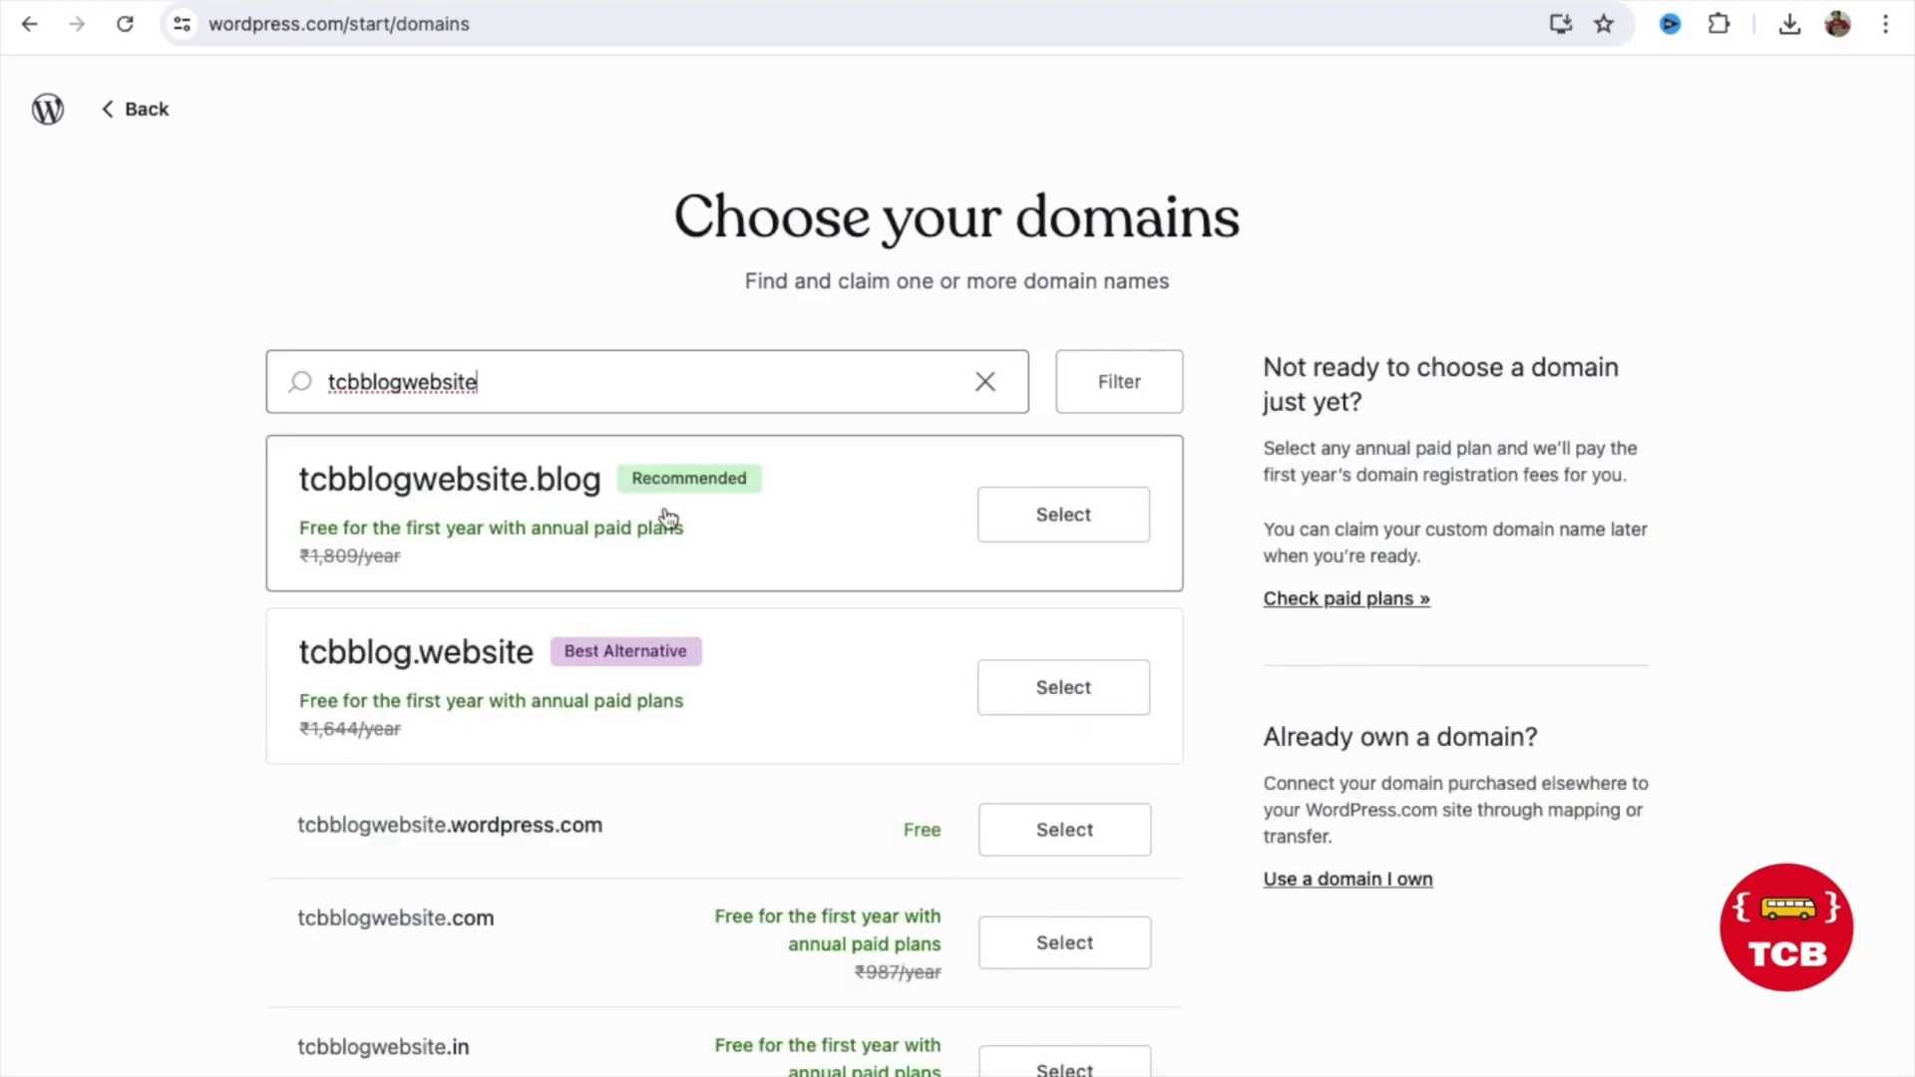
scroll(766, 577, "down", 1)
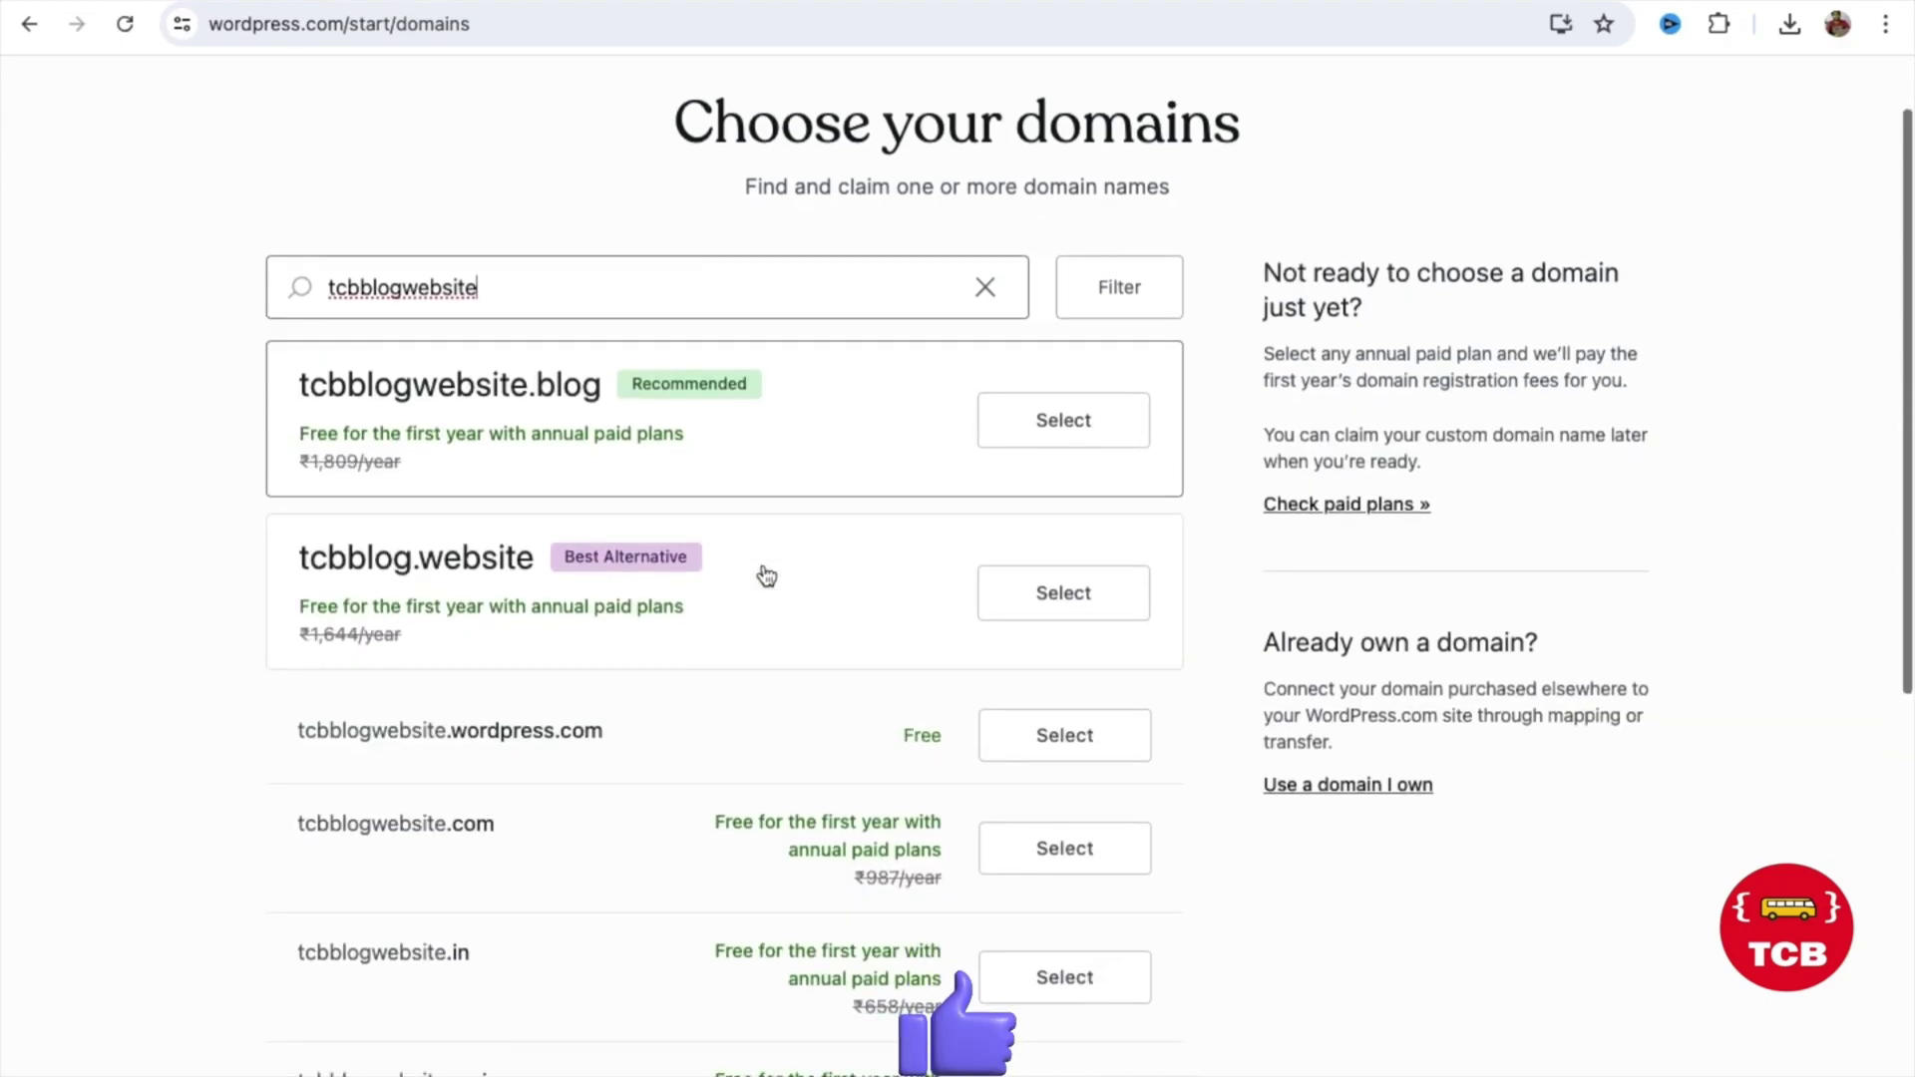
scroll(766, 576, "down", 2)
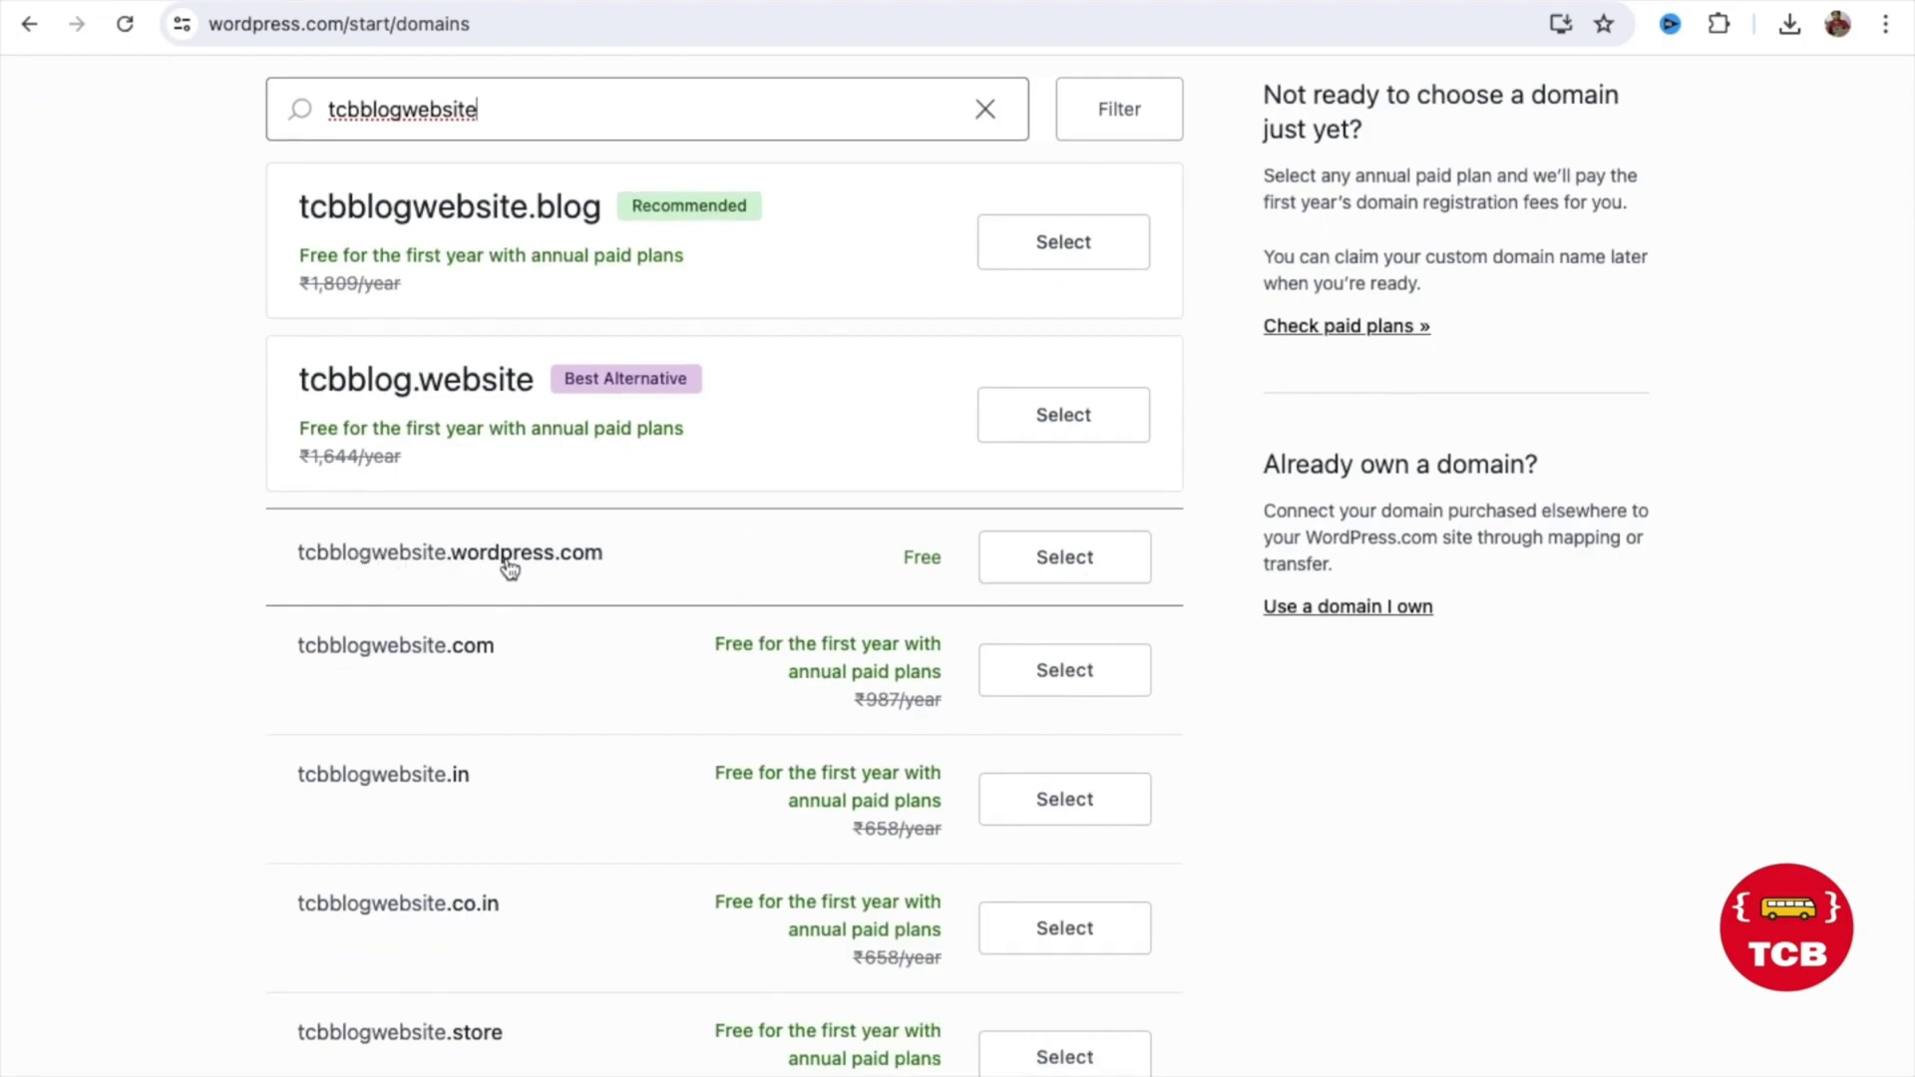
left_click(1074, 562)
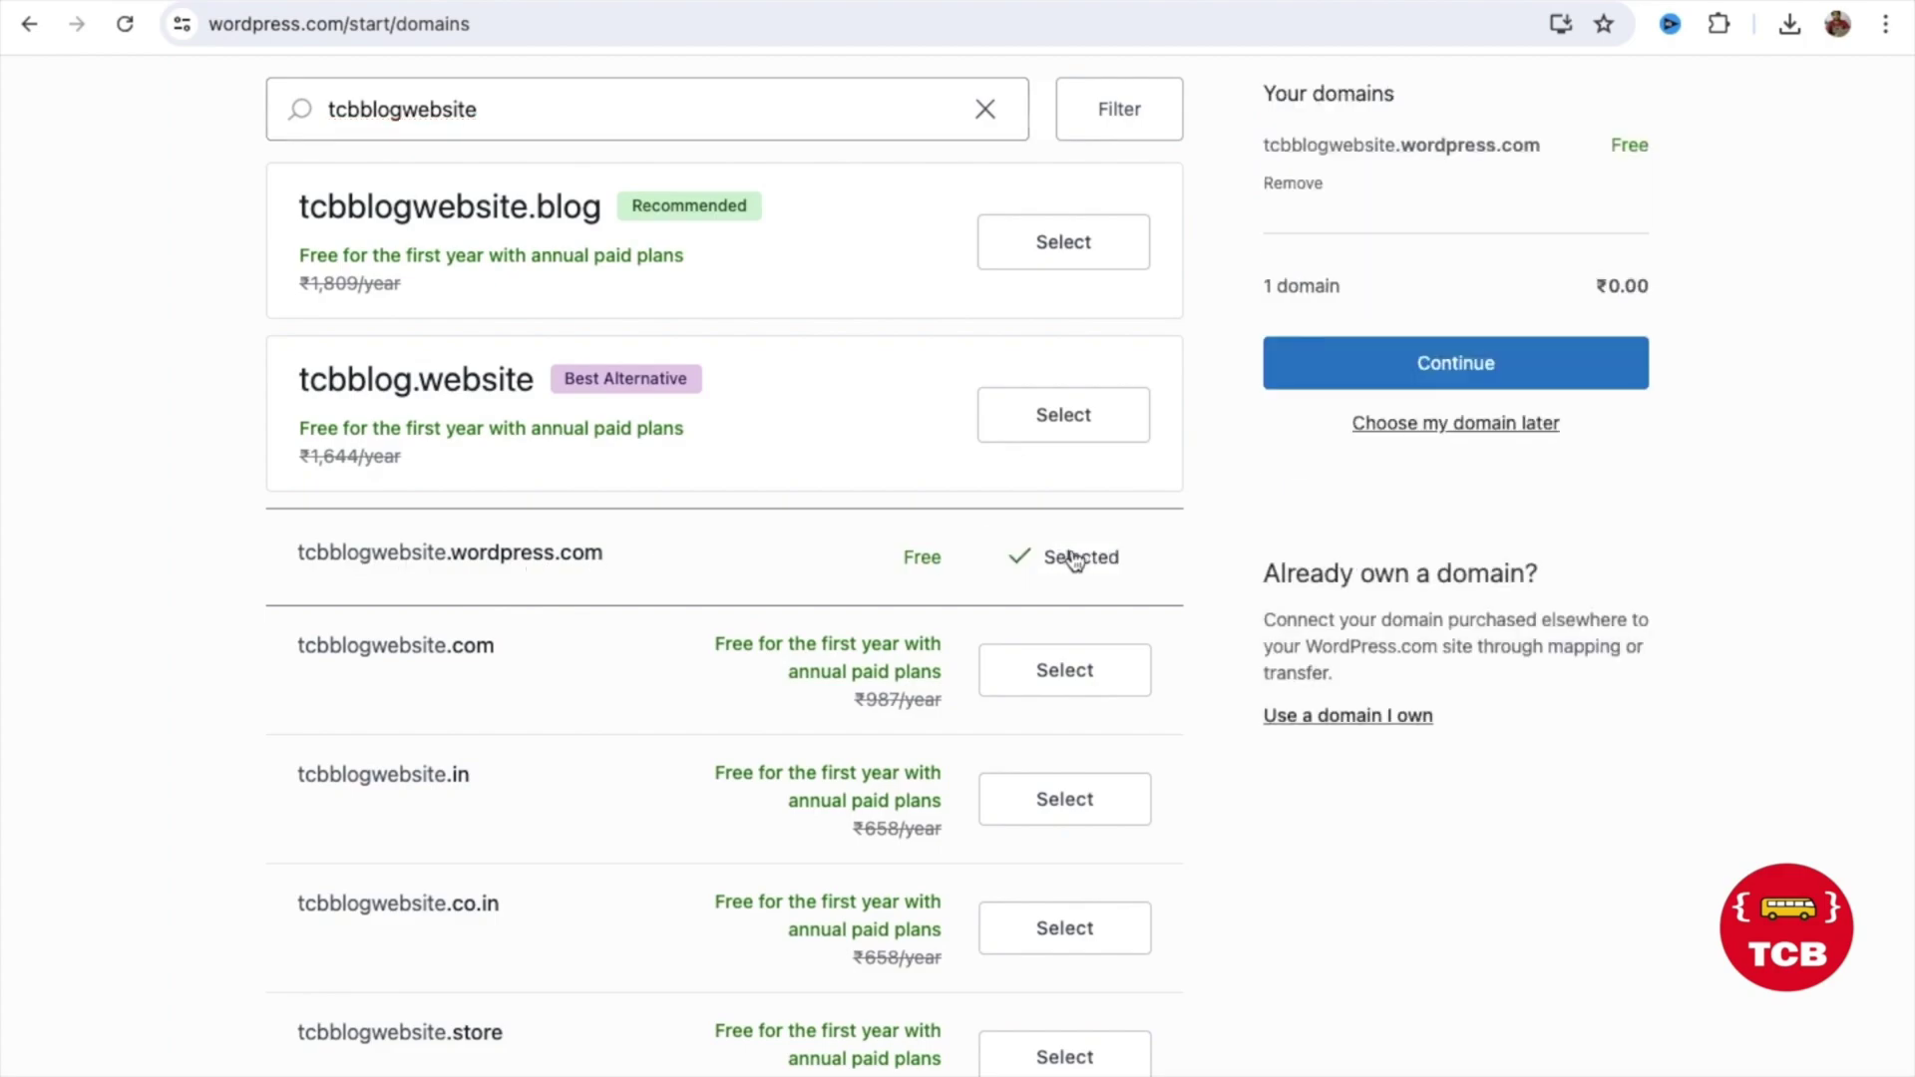
left_click(1460, 368)
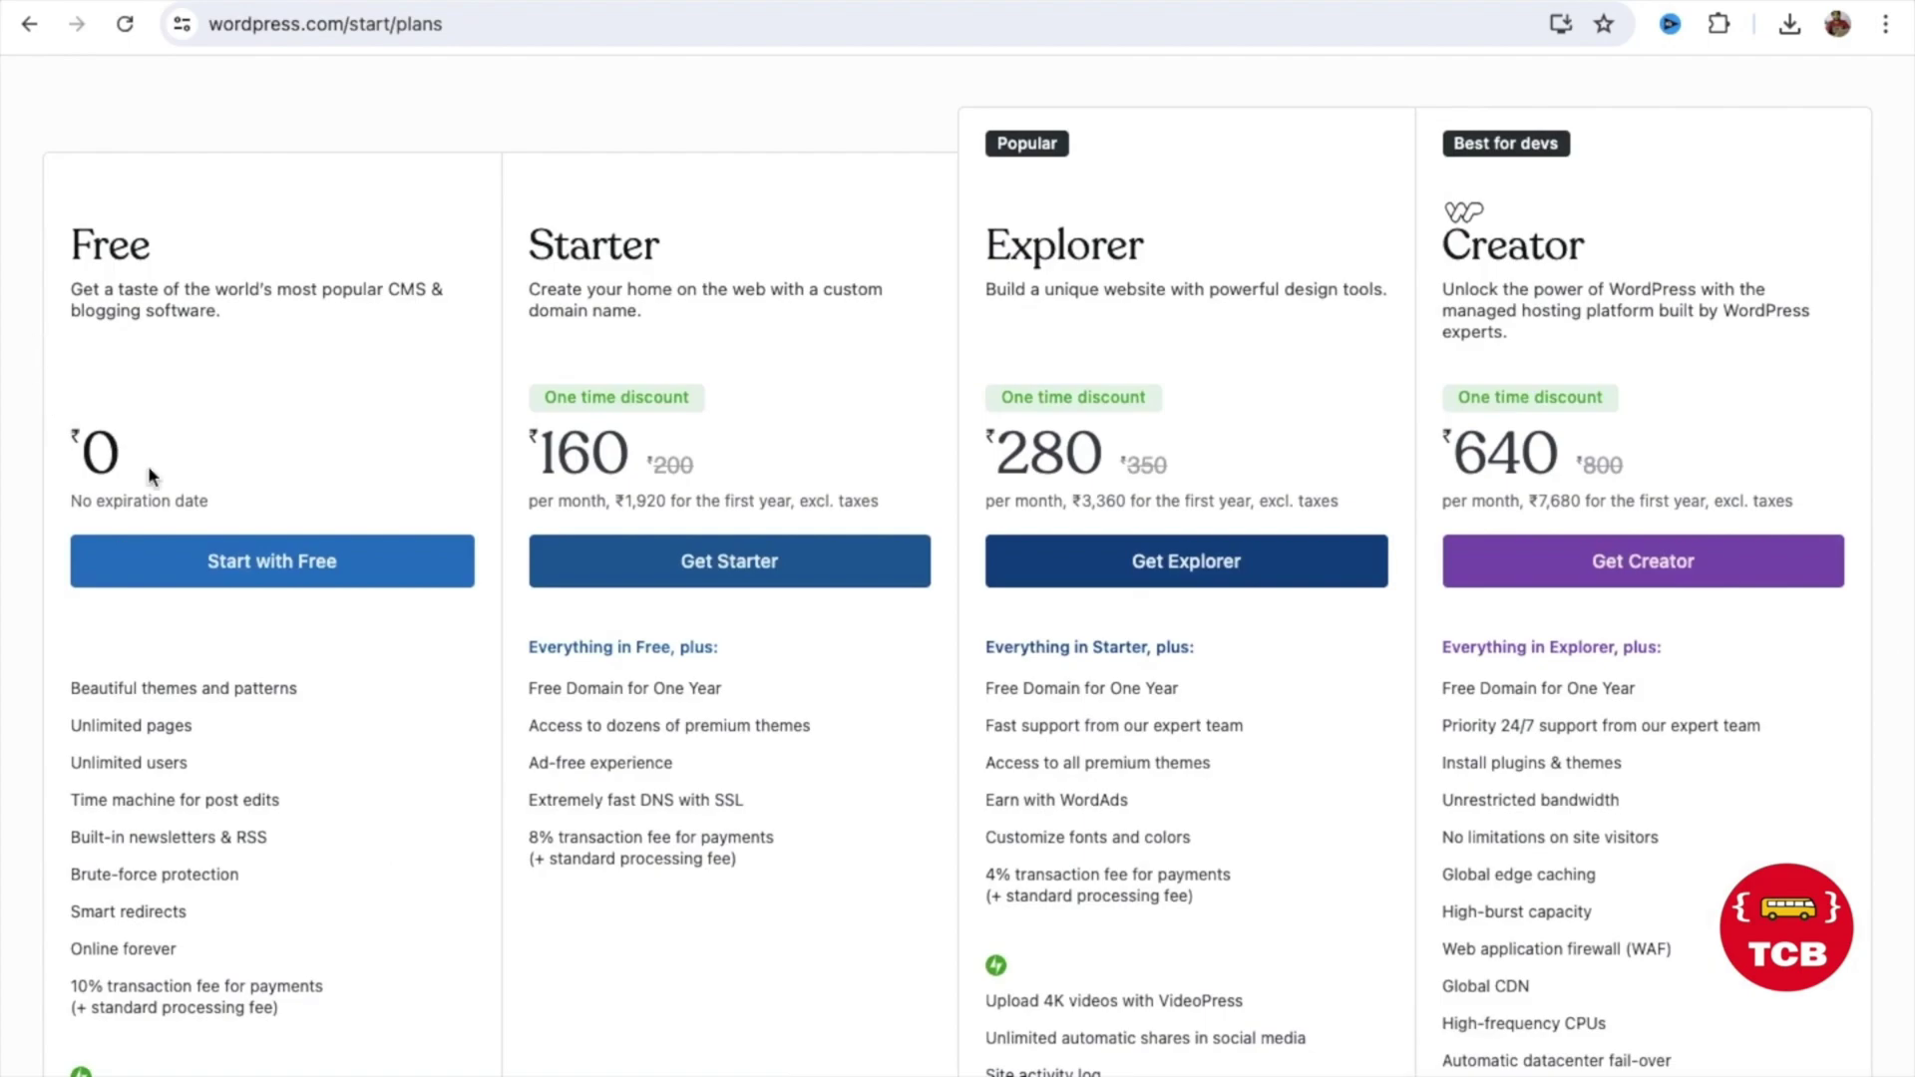
left_click(239, 579)
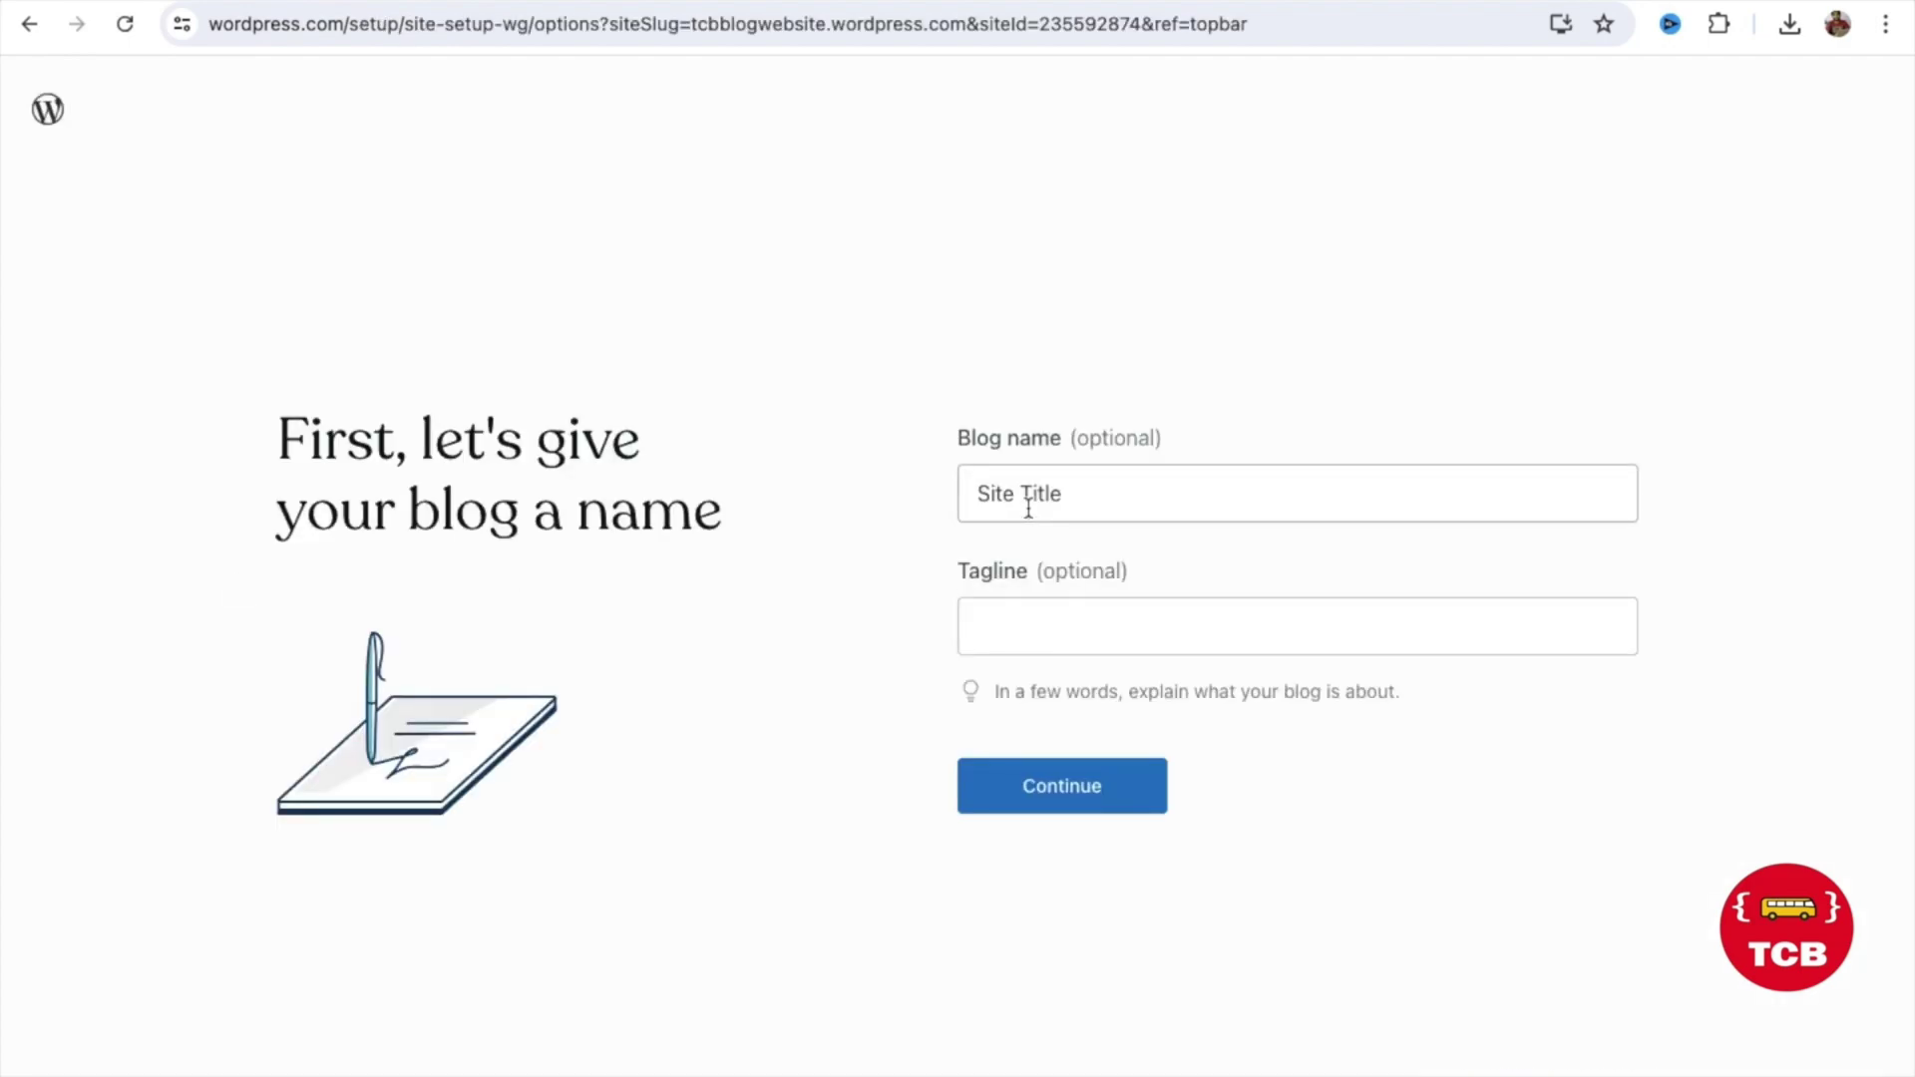
- Name the blog "TCB Blogs", give it the tagline "blogs for tcb", and continue the setup
left_click(1029, 504)
triple_click(1027, 502)
type("TCB")
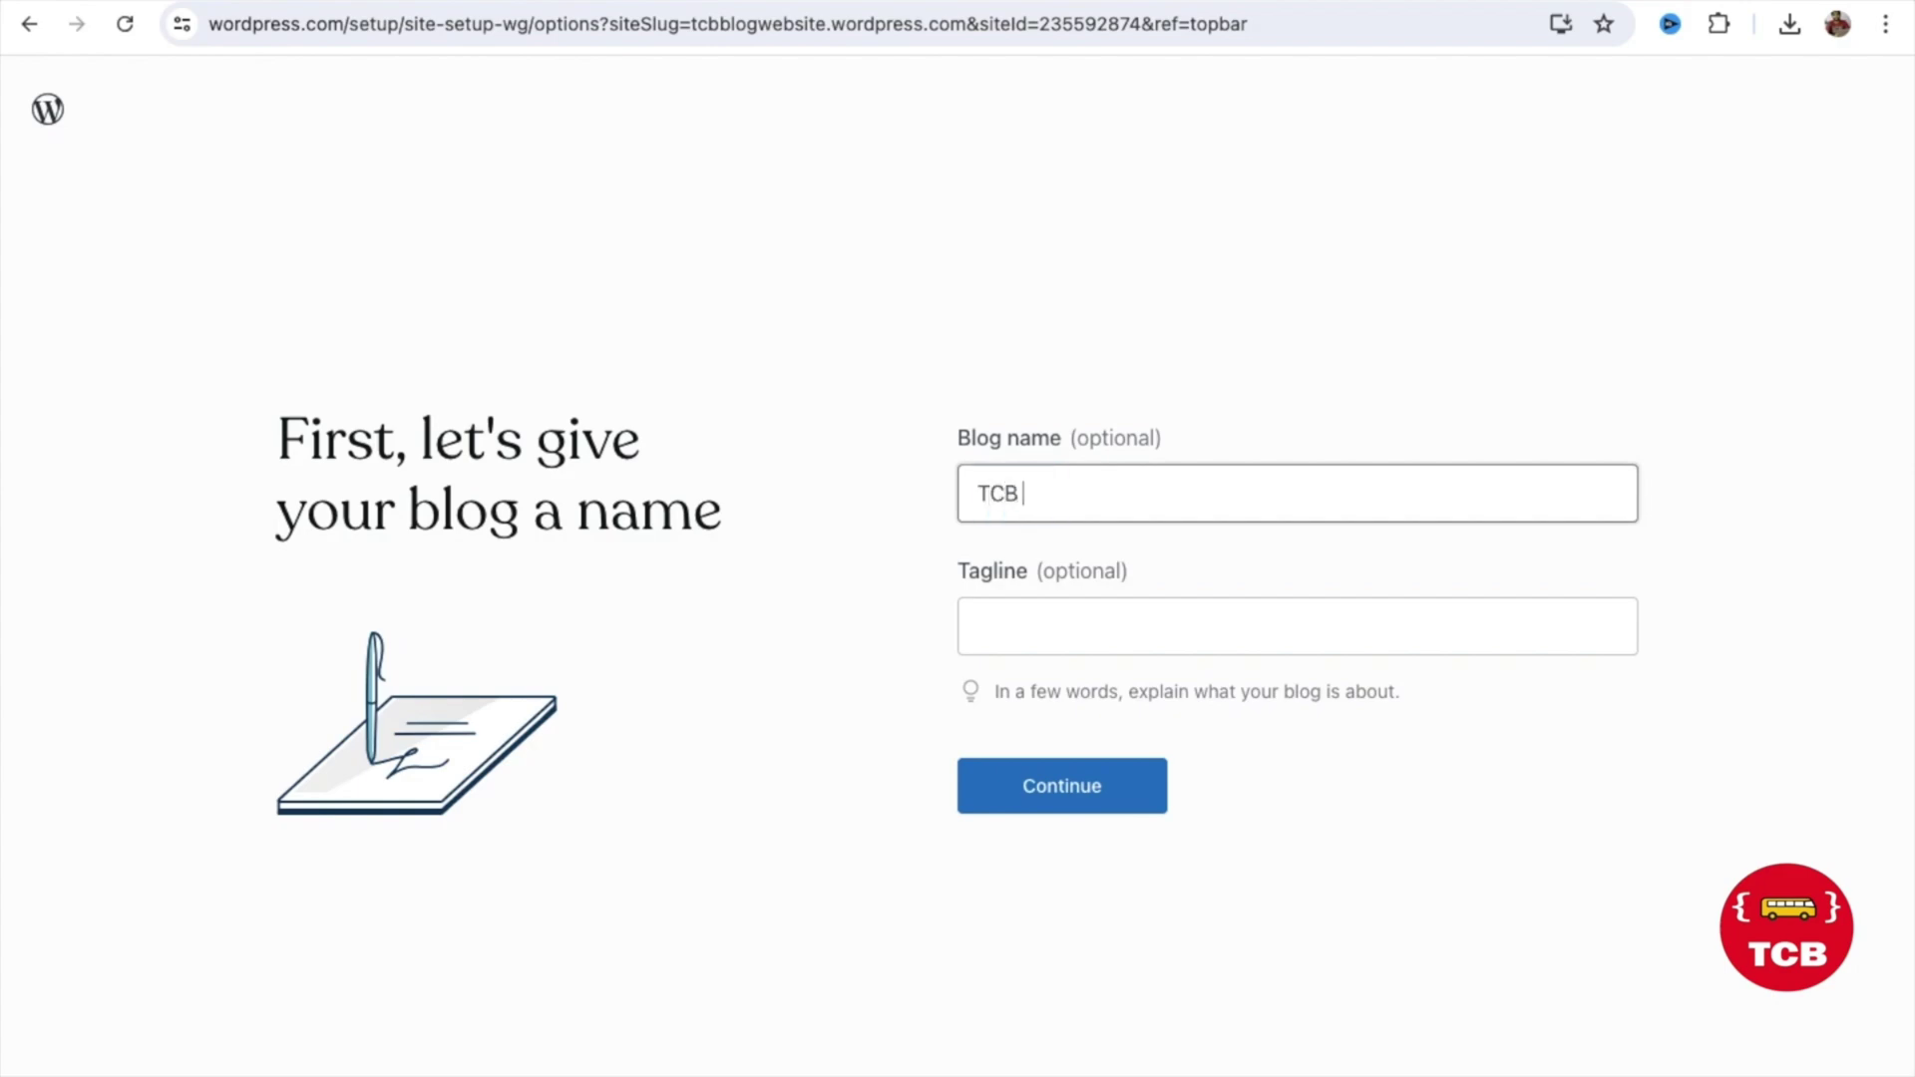
type(" Blogs")
key("Tab")
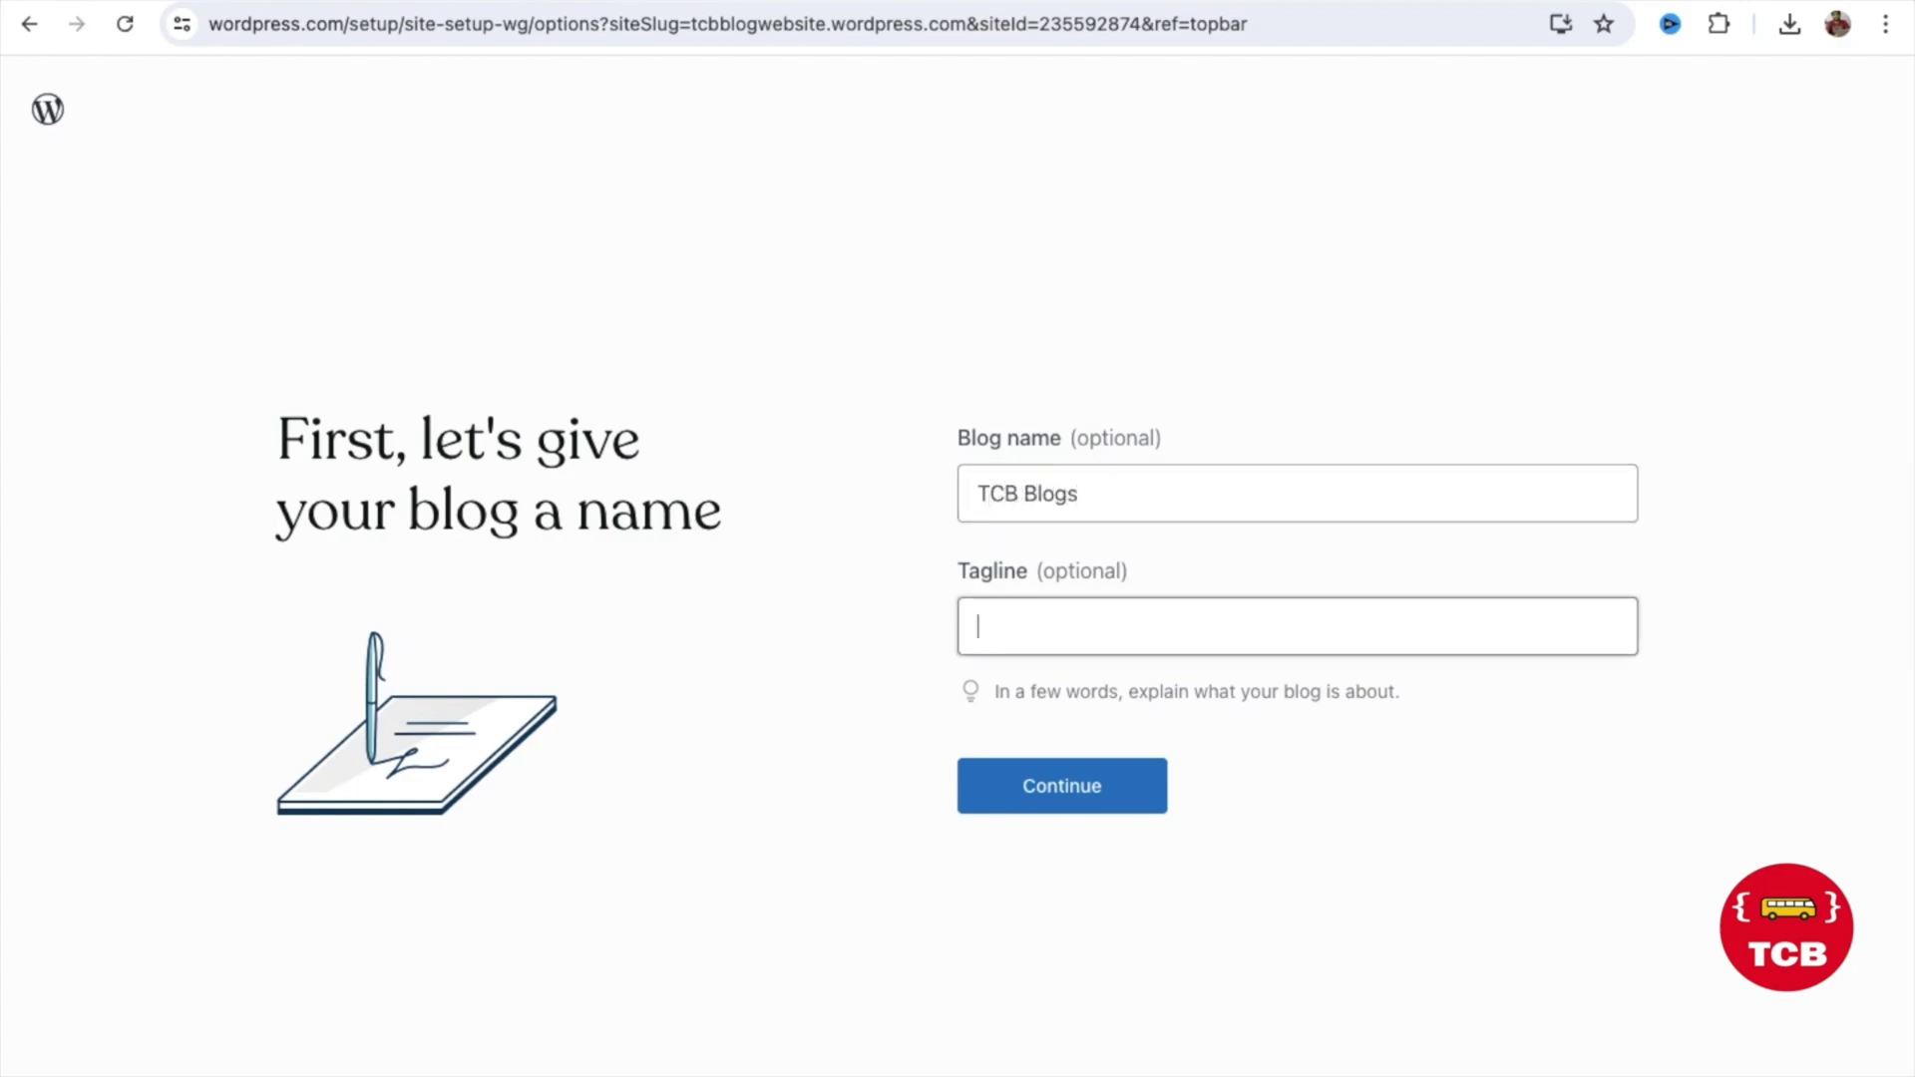
type("blogs for tcb")
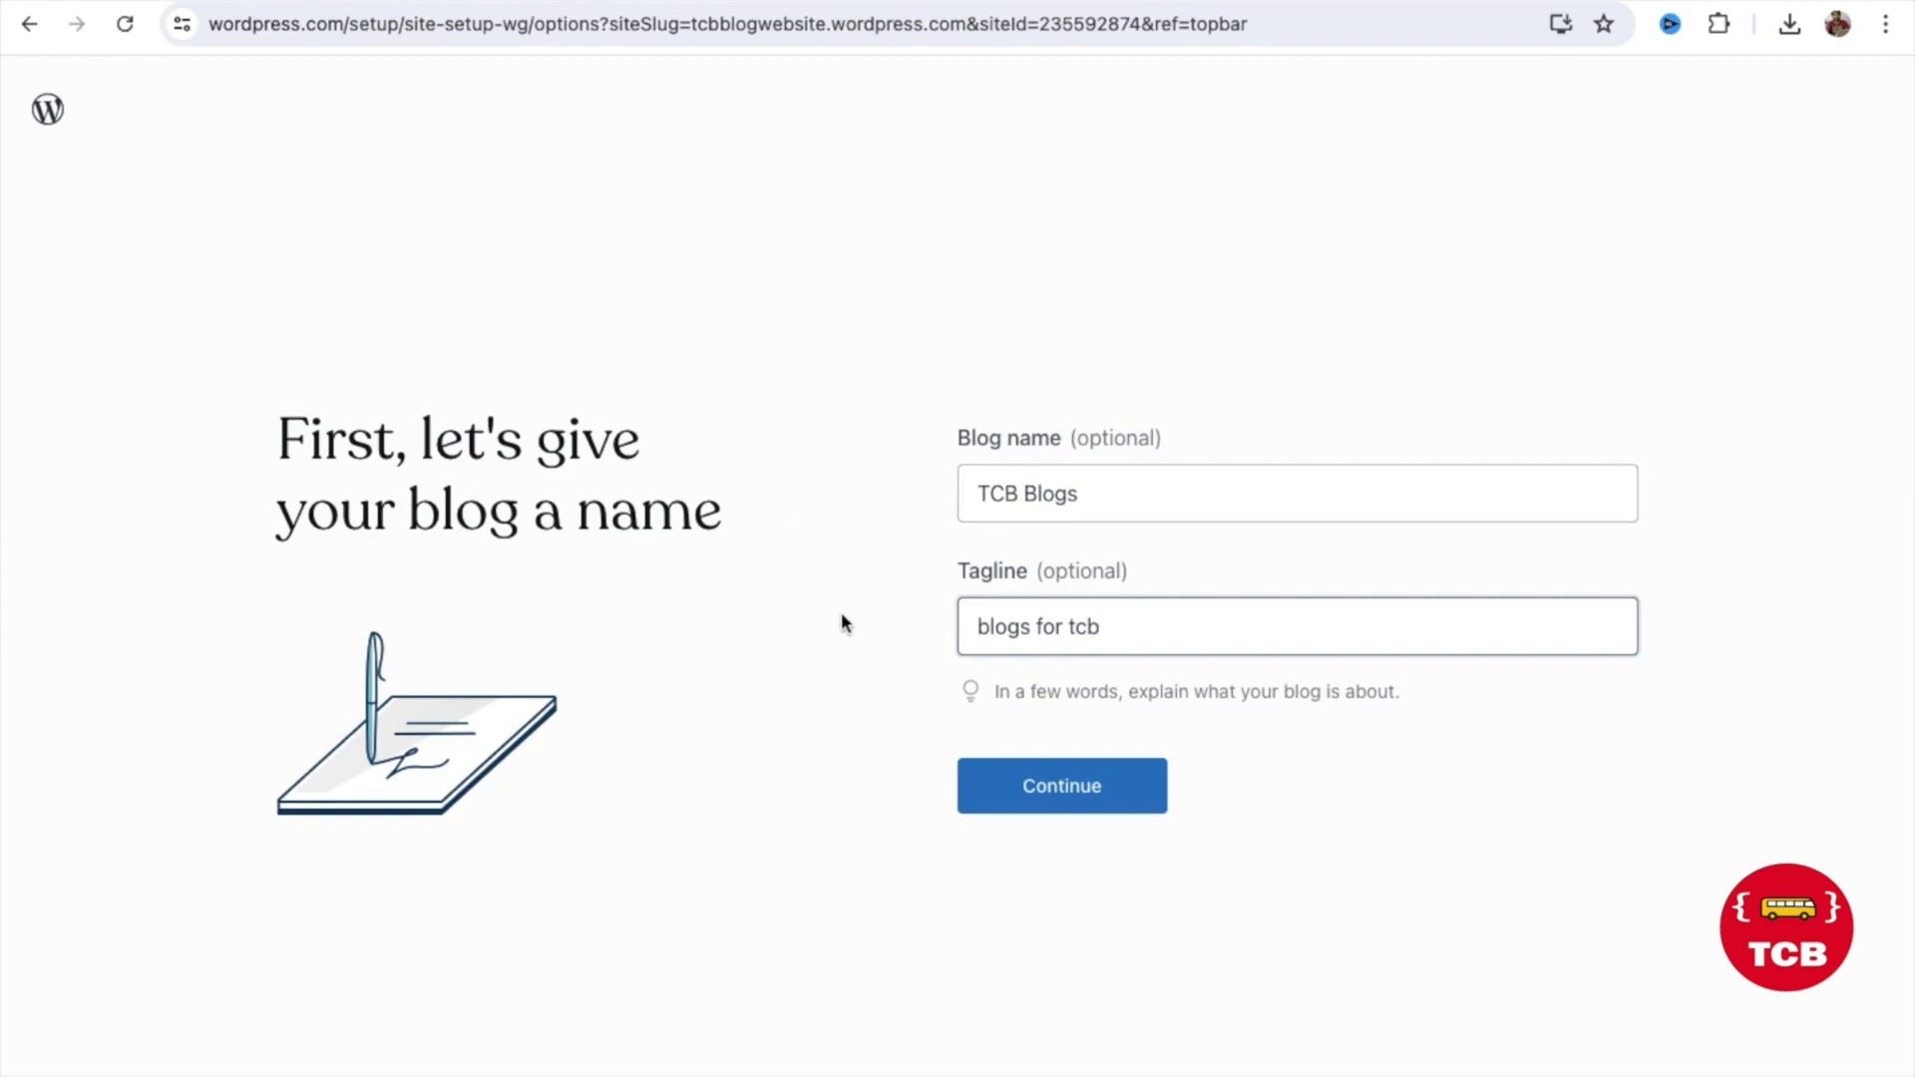
left_click(988, 791)
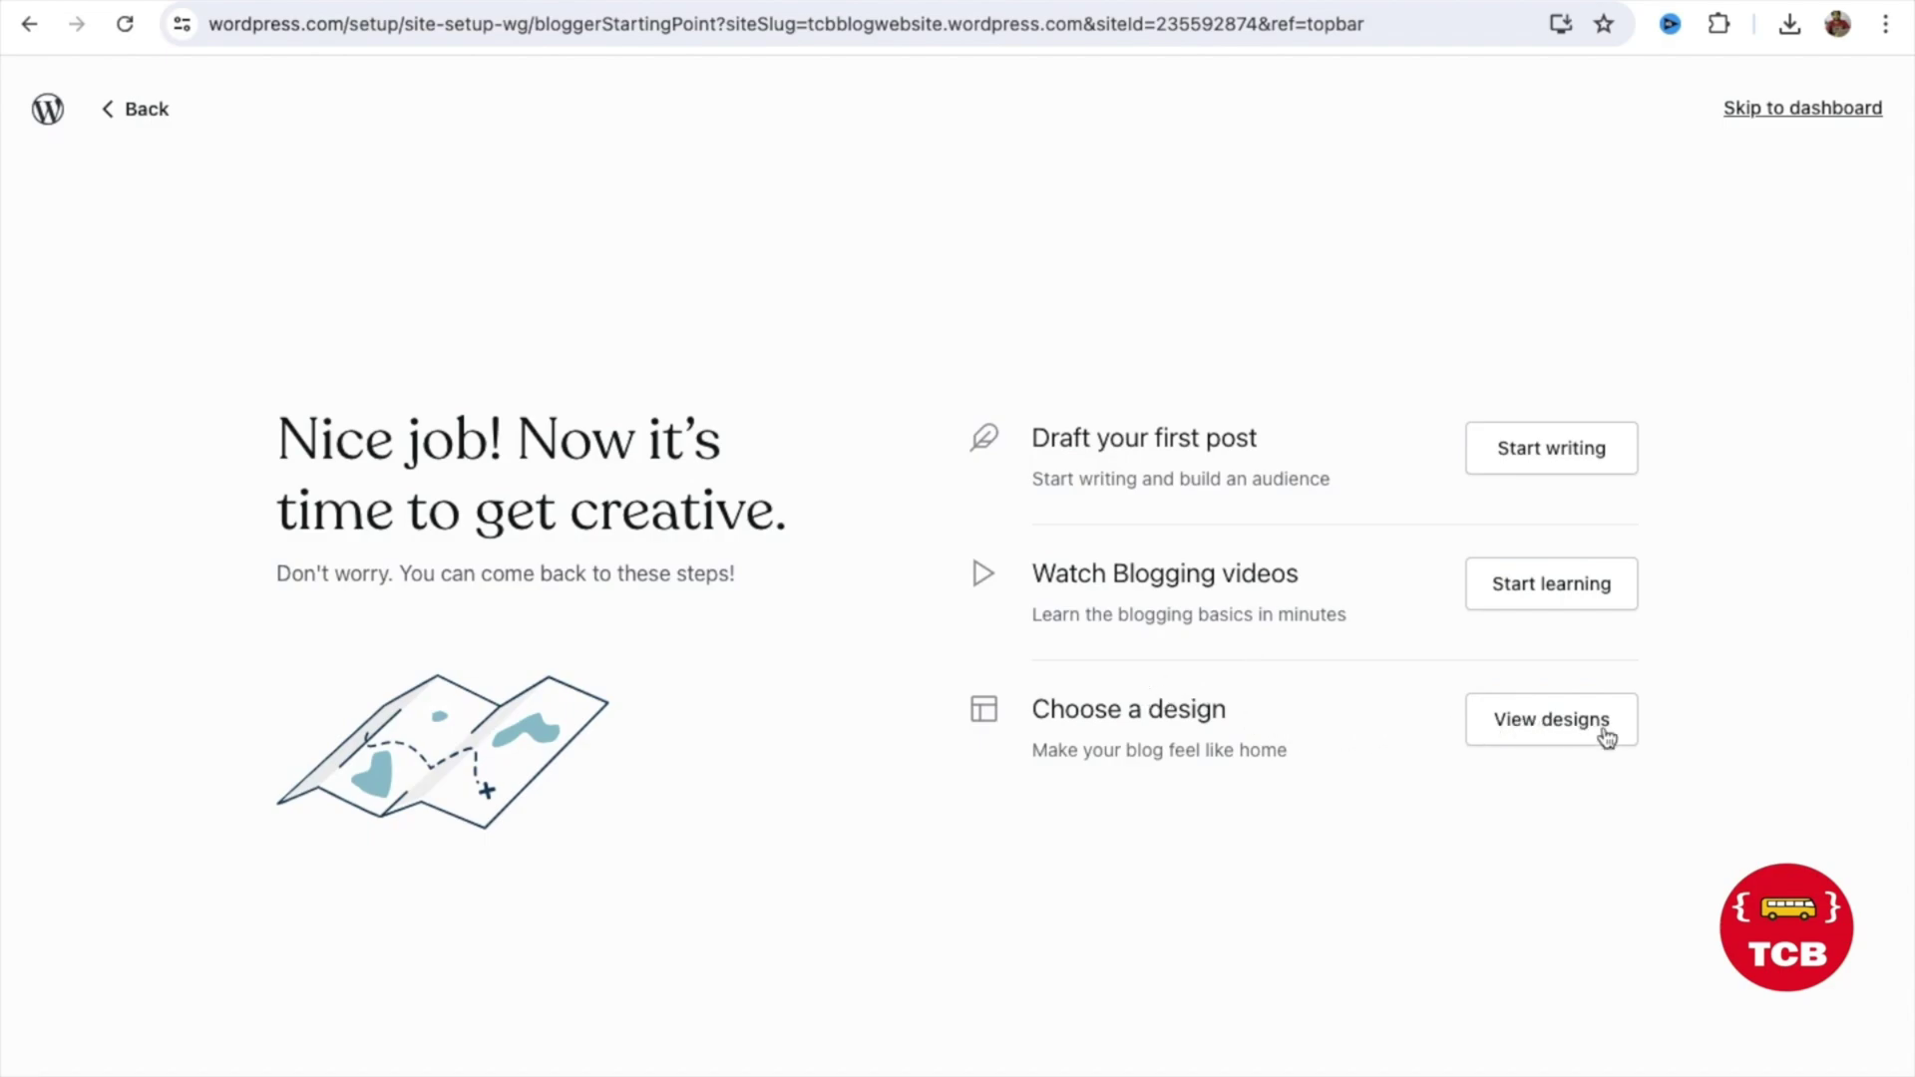
- Browse the blog designs and apply the Masu theme to the site with its default colours and fonts
left_click(1569, 738)
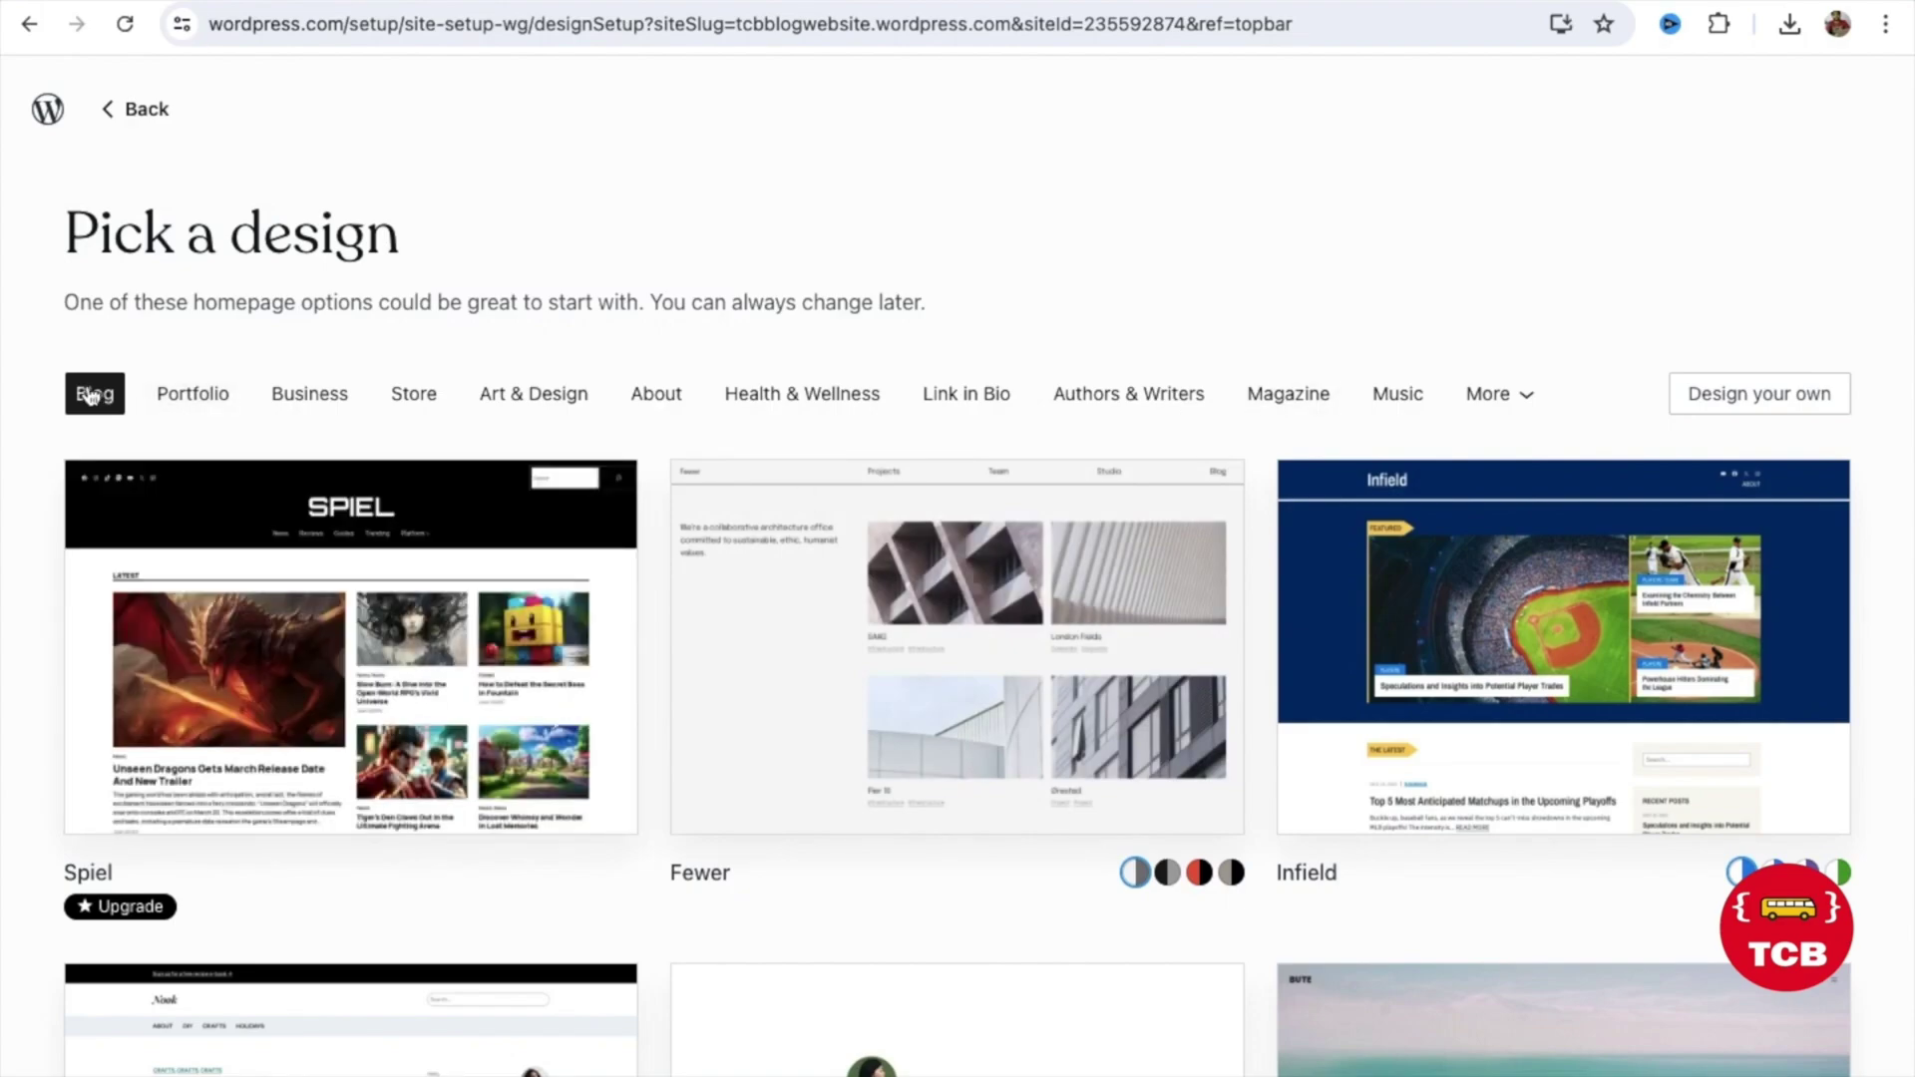
scroll(2, 617, "down", 8)
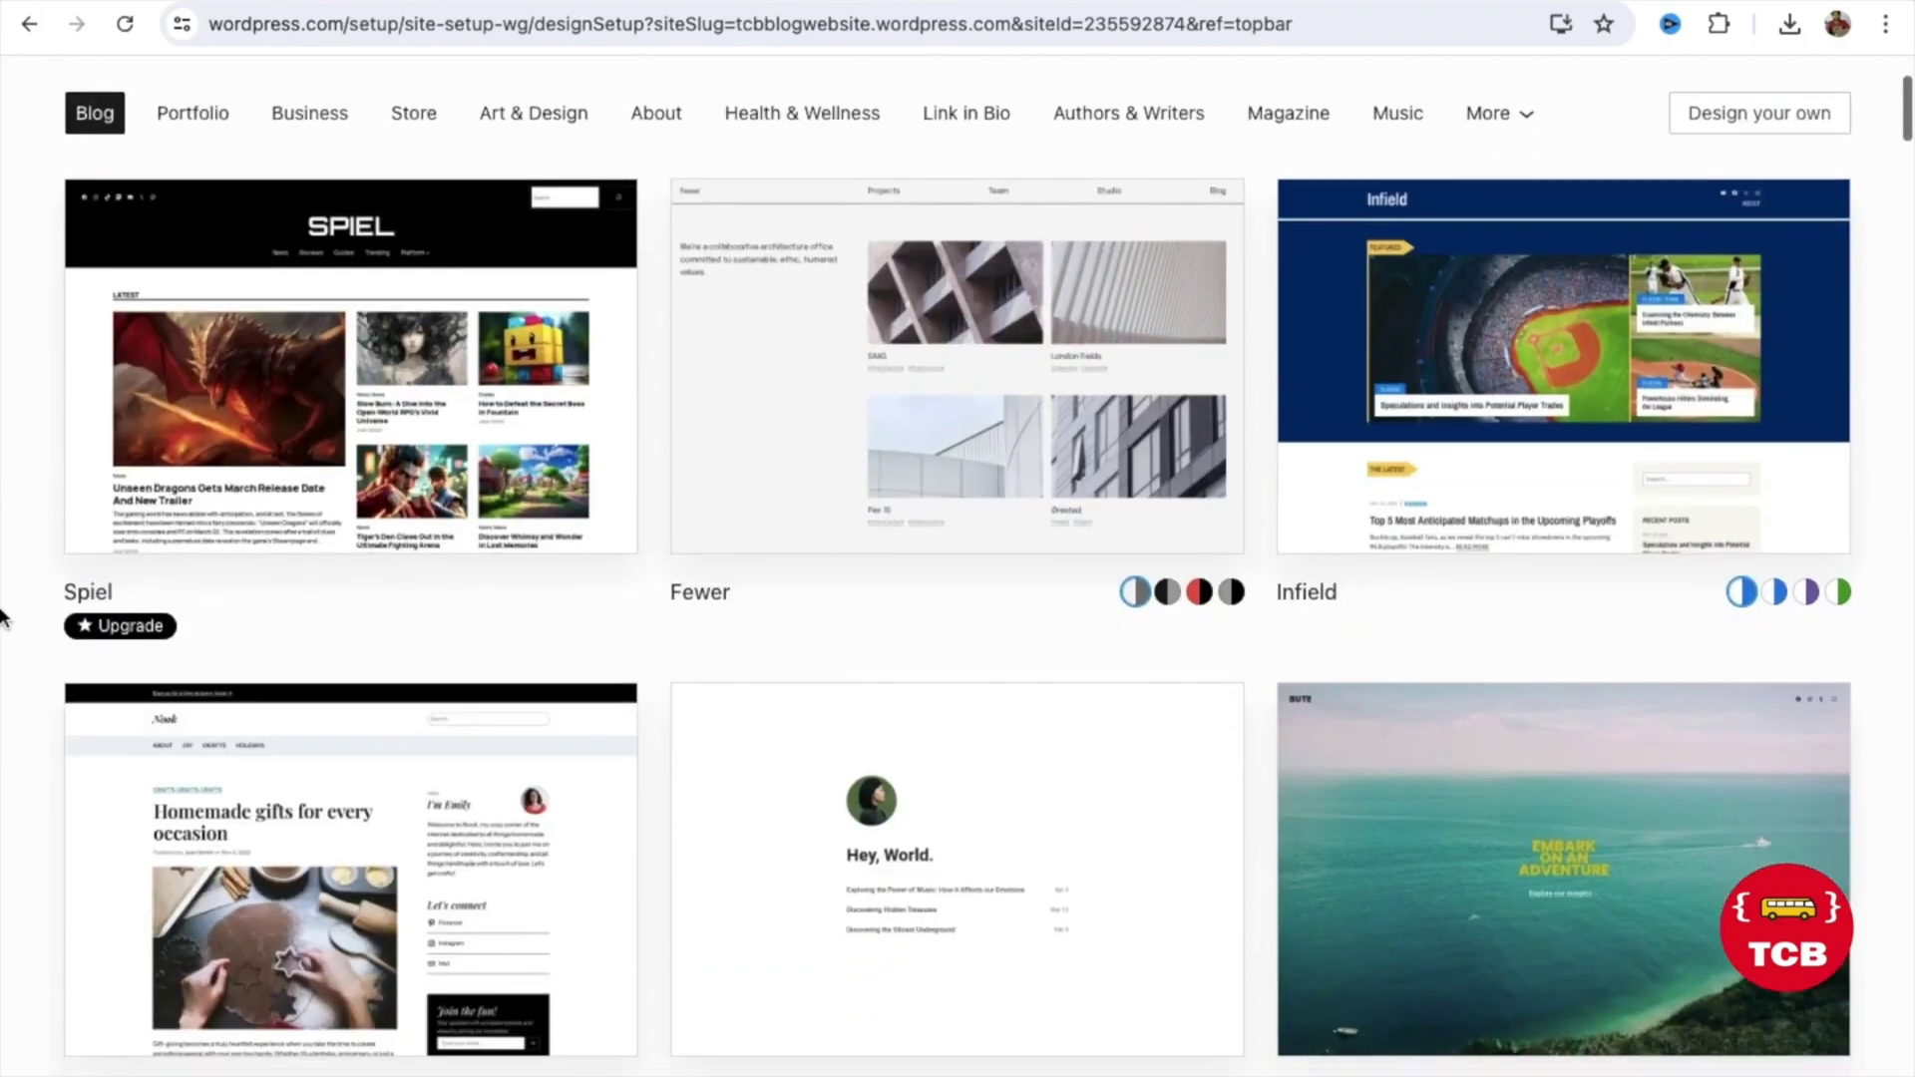
scroll(2, 616, "down", 3)
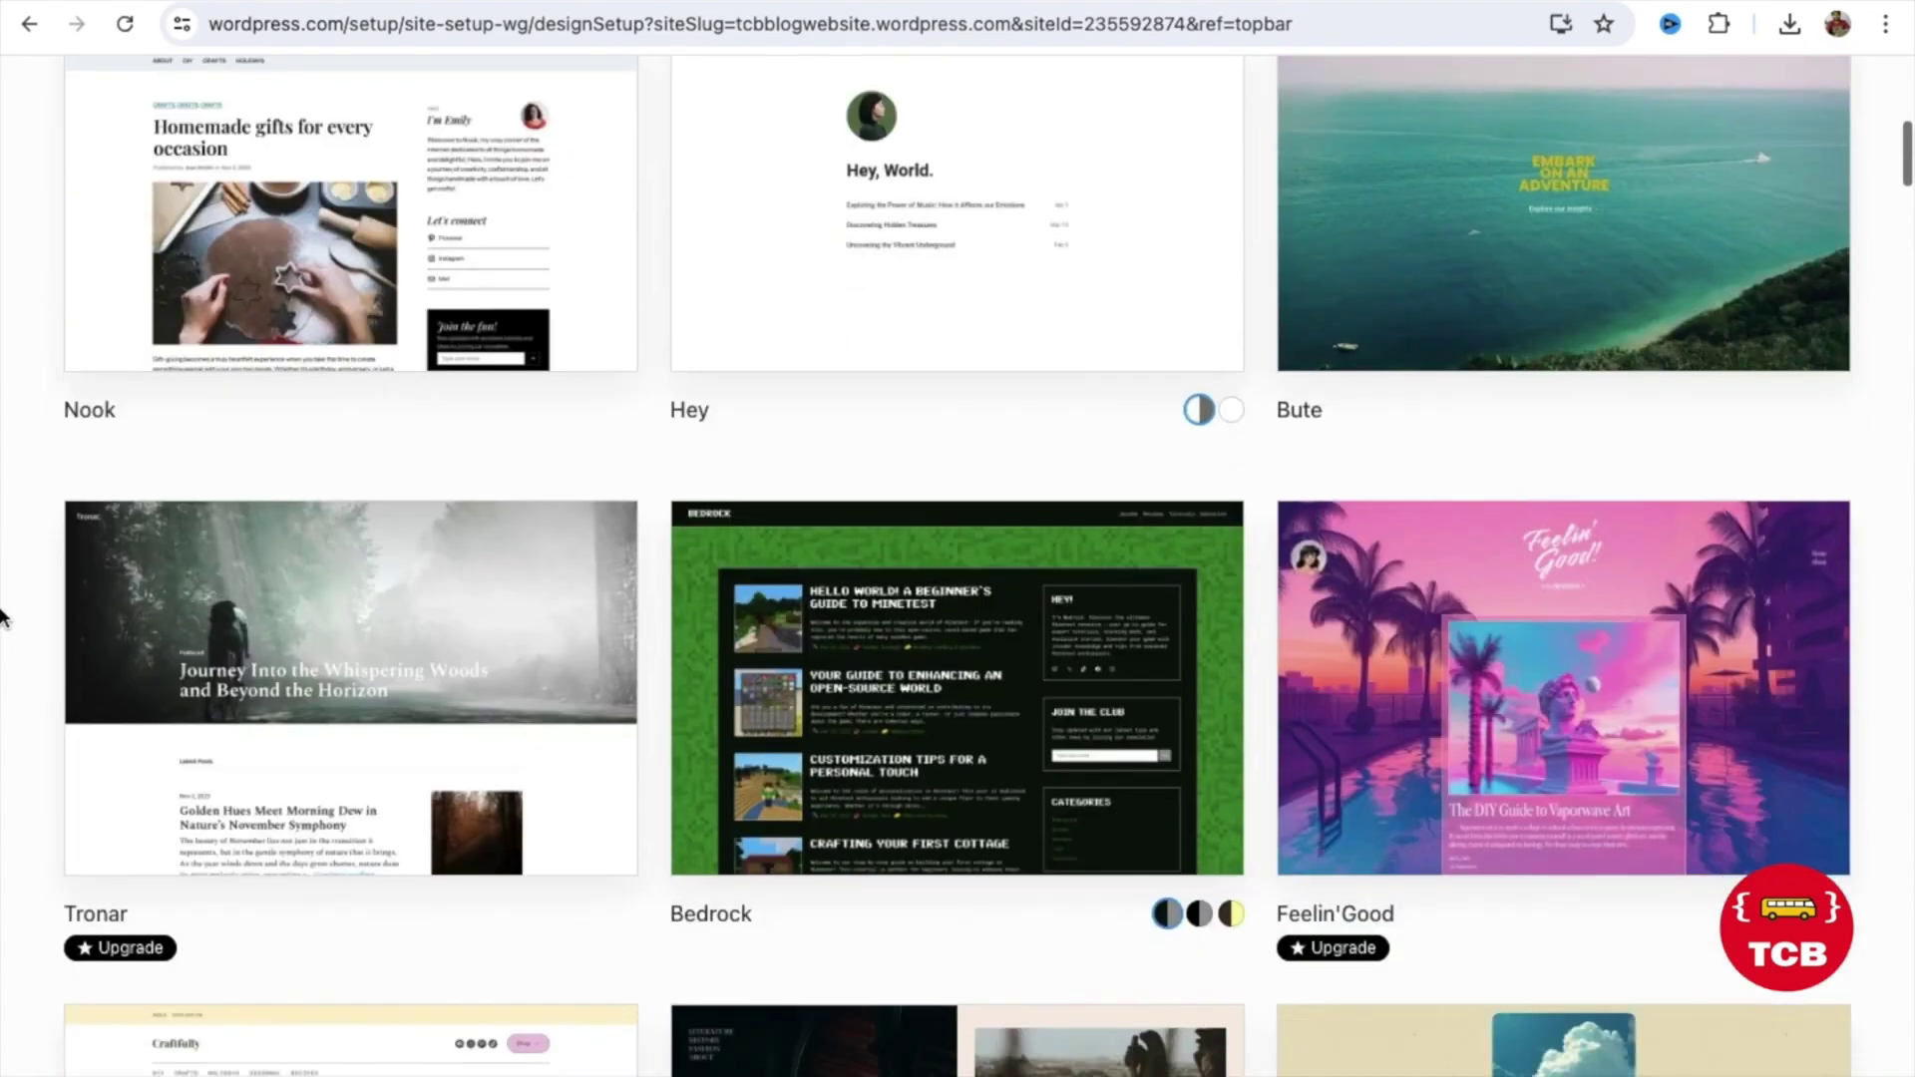
scroll(2, 617, "down", 10)
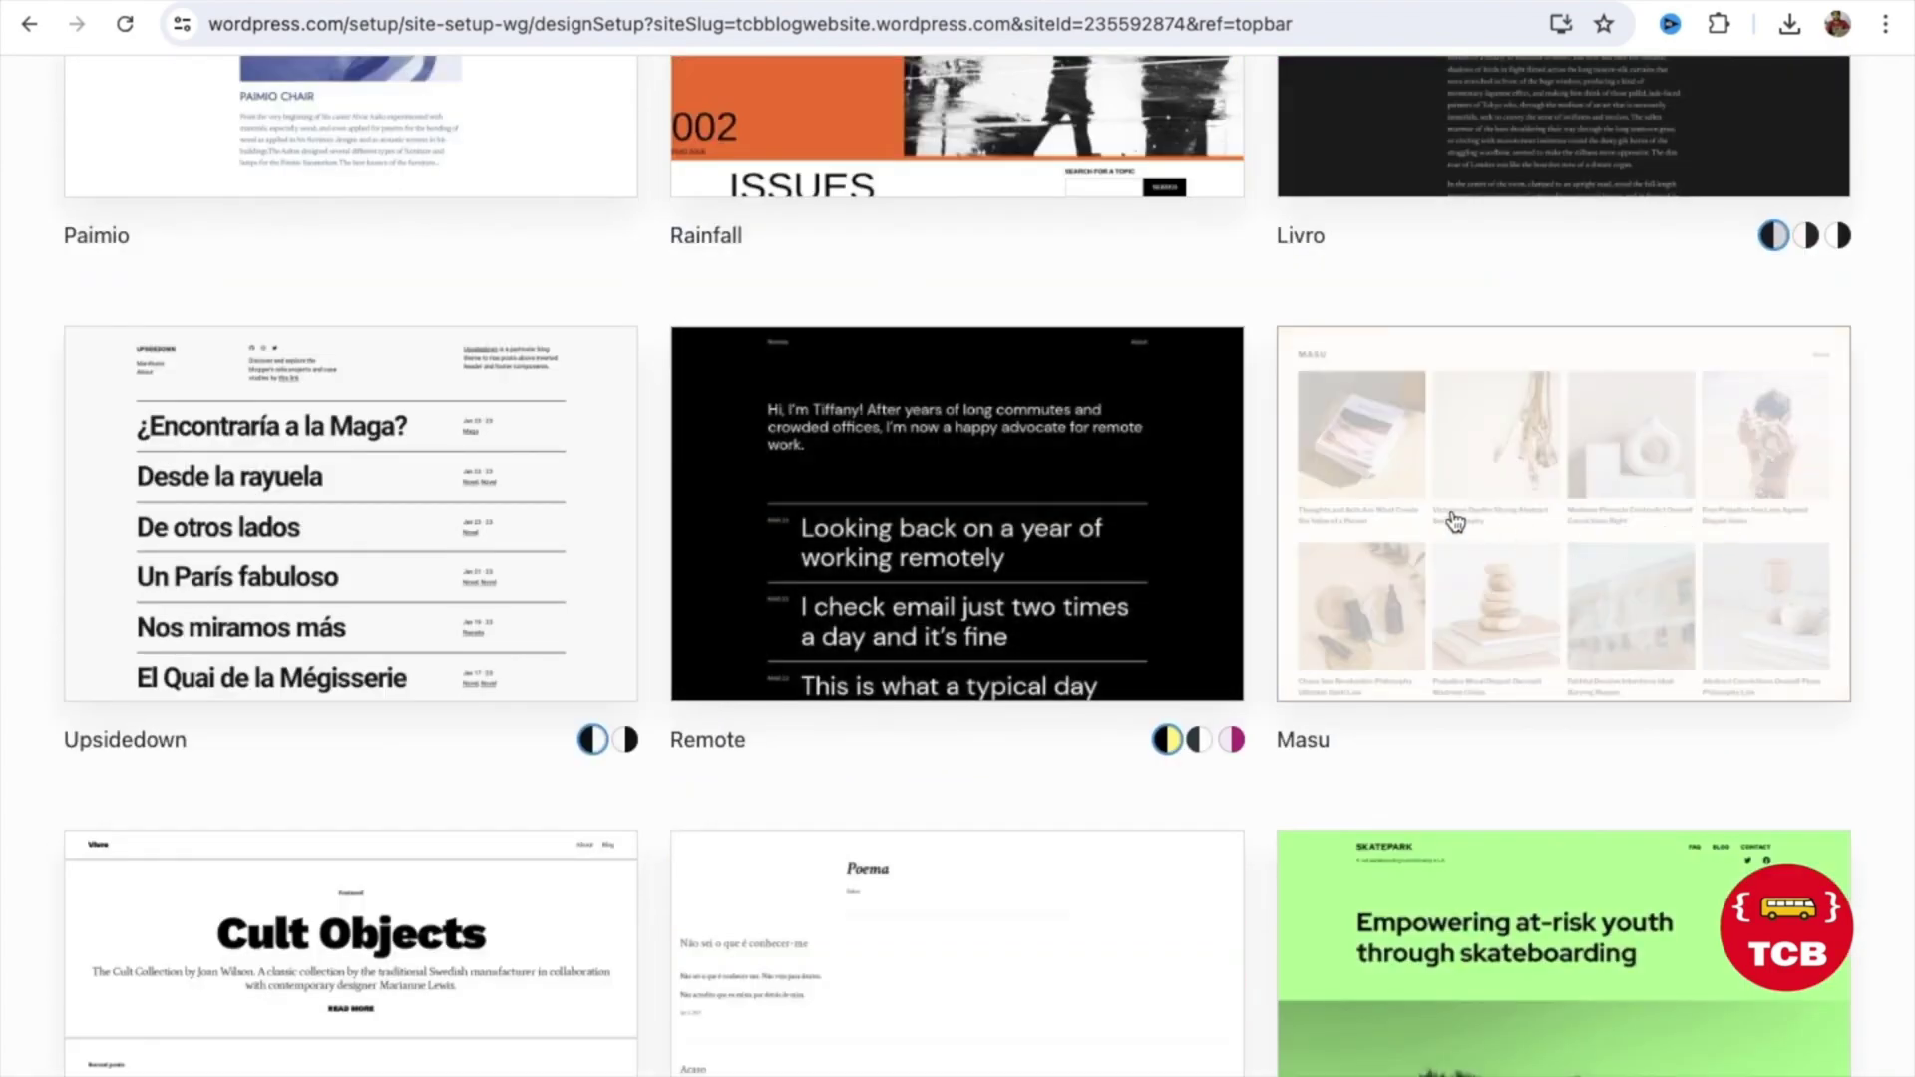
left_click(1529, 514)
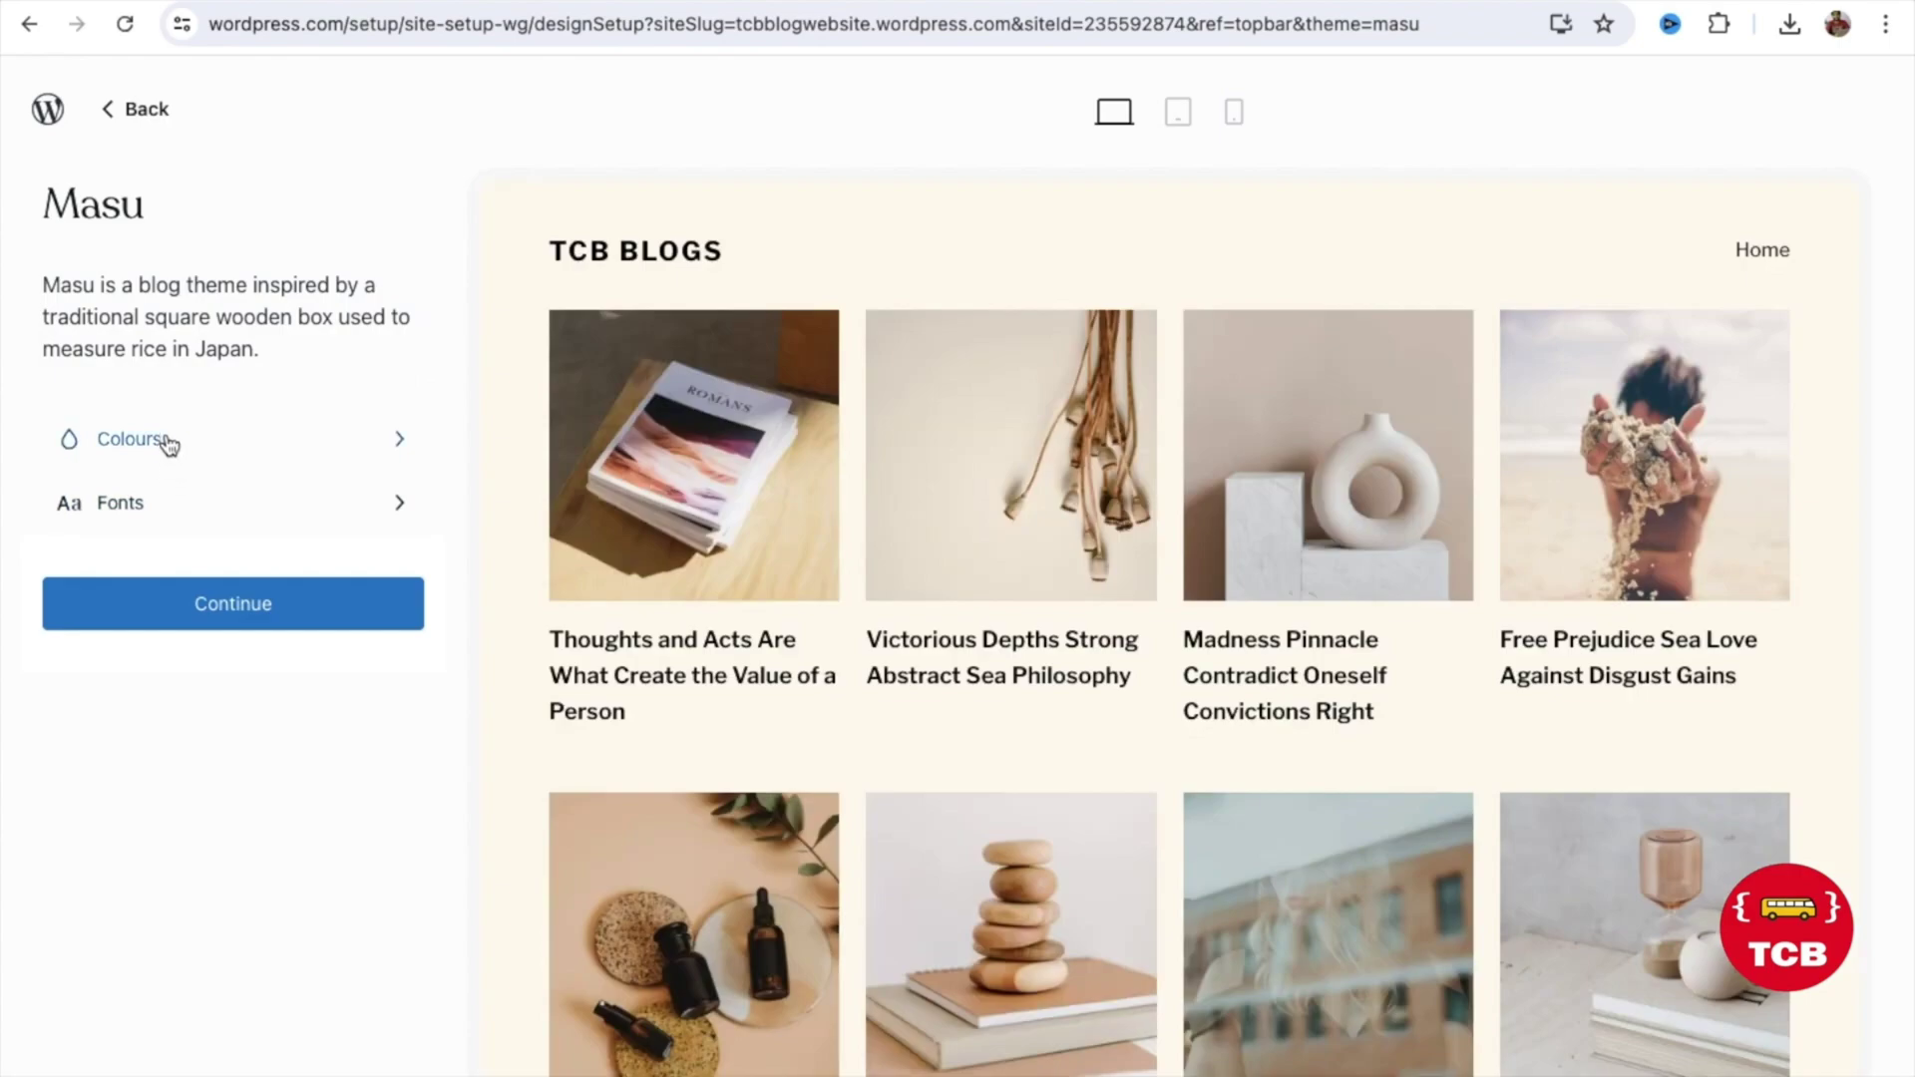
left_click(267, 604)
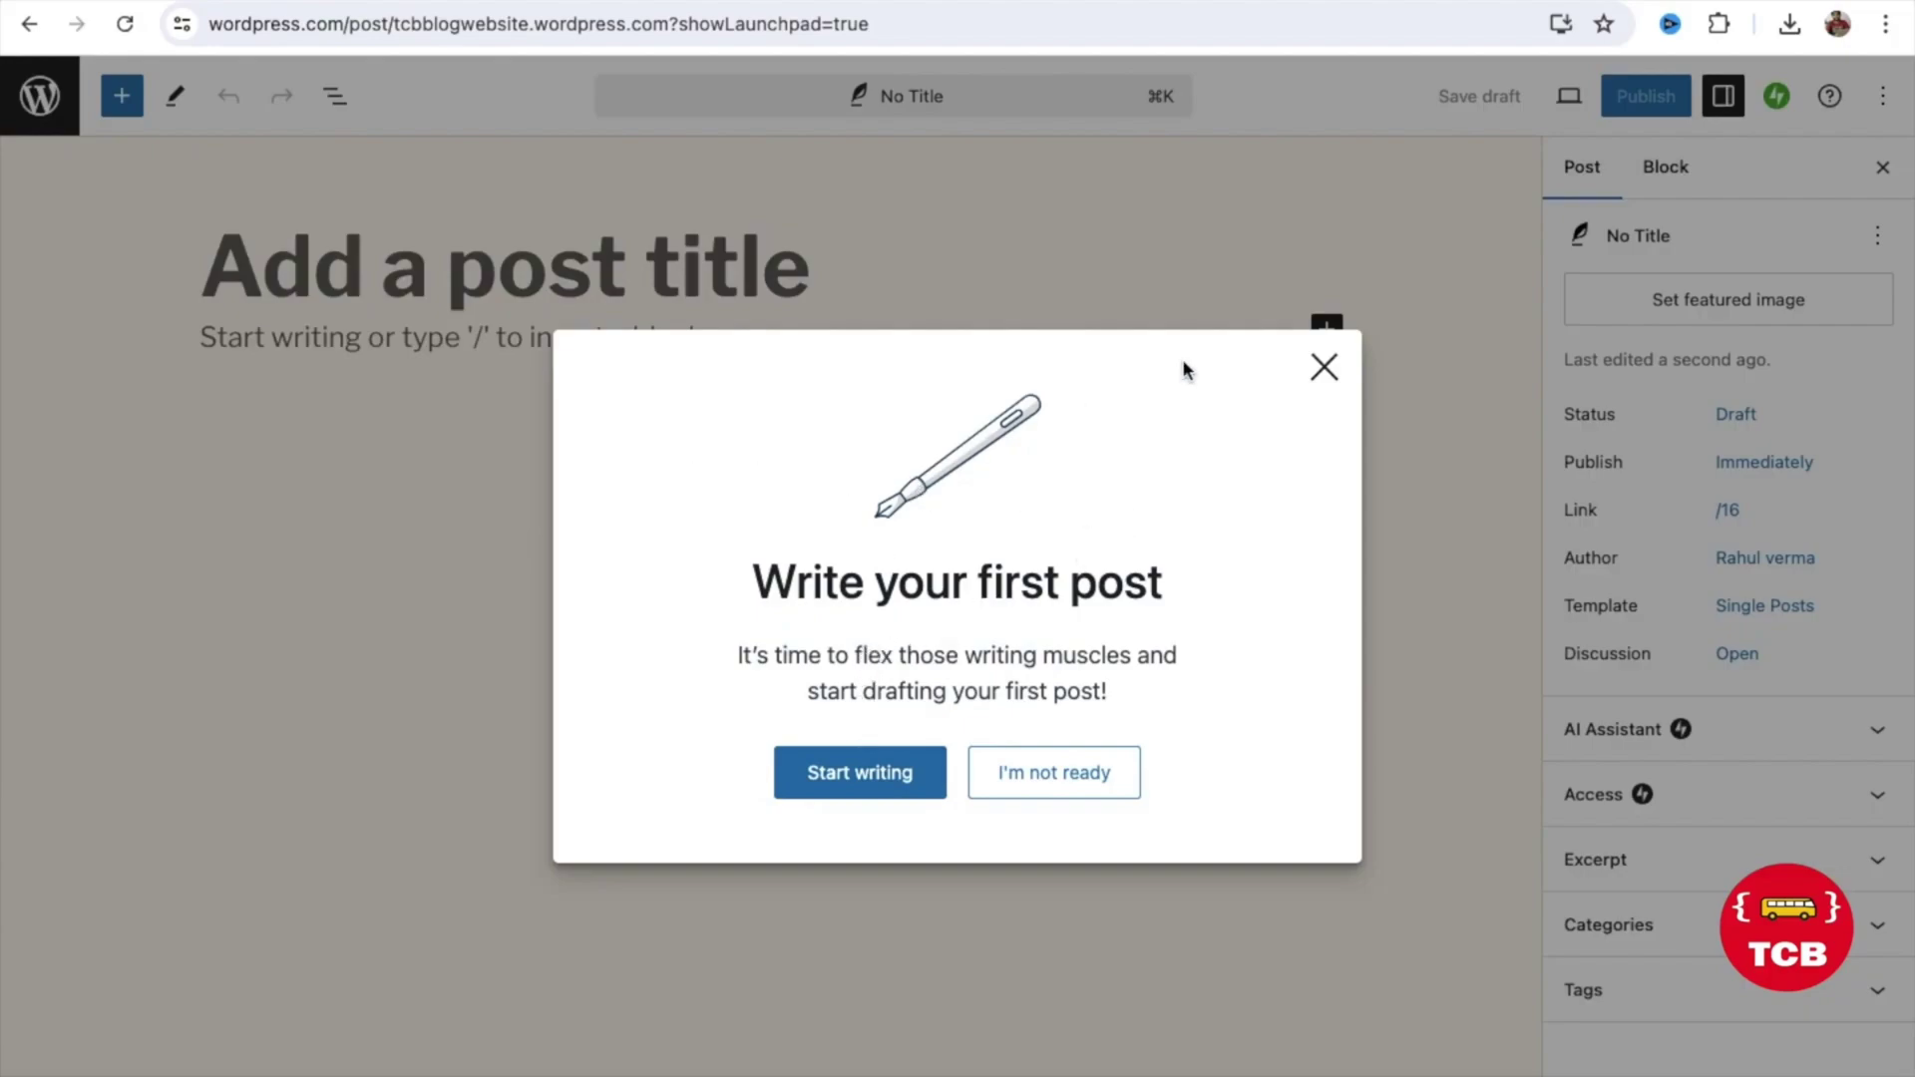
- Start writing the first post and title it "This is my first blog"
left_click(866, 779)
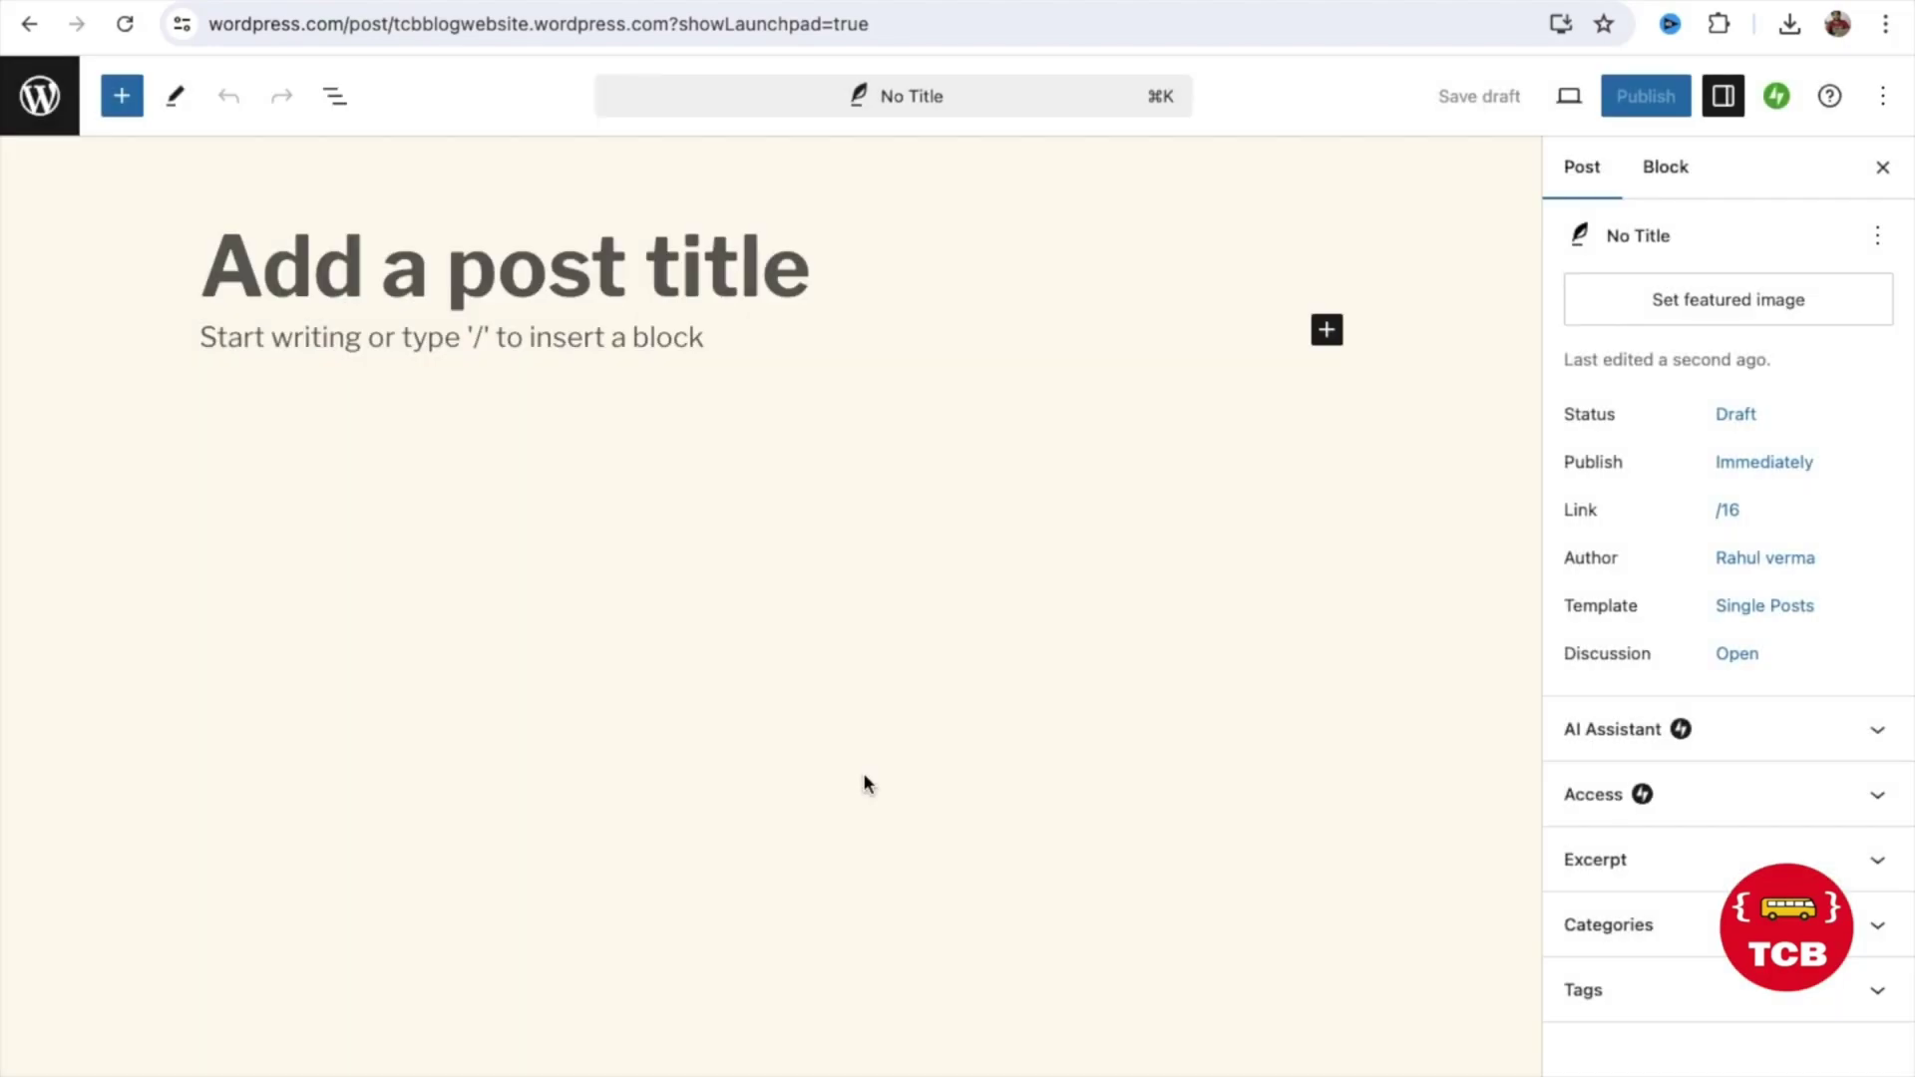
left_click(515, 277)
type("Ths is")
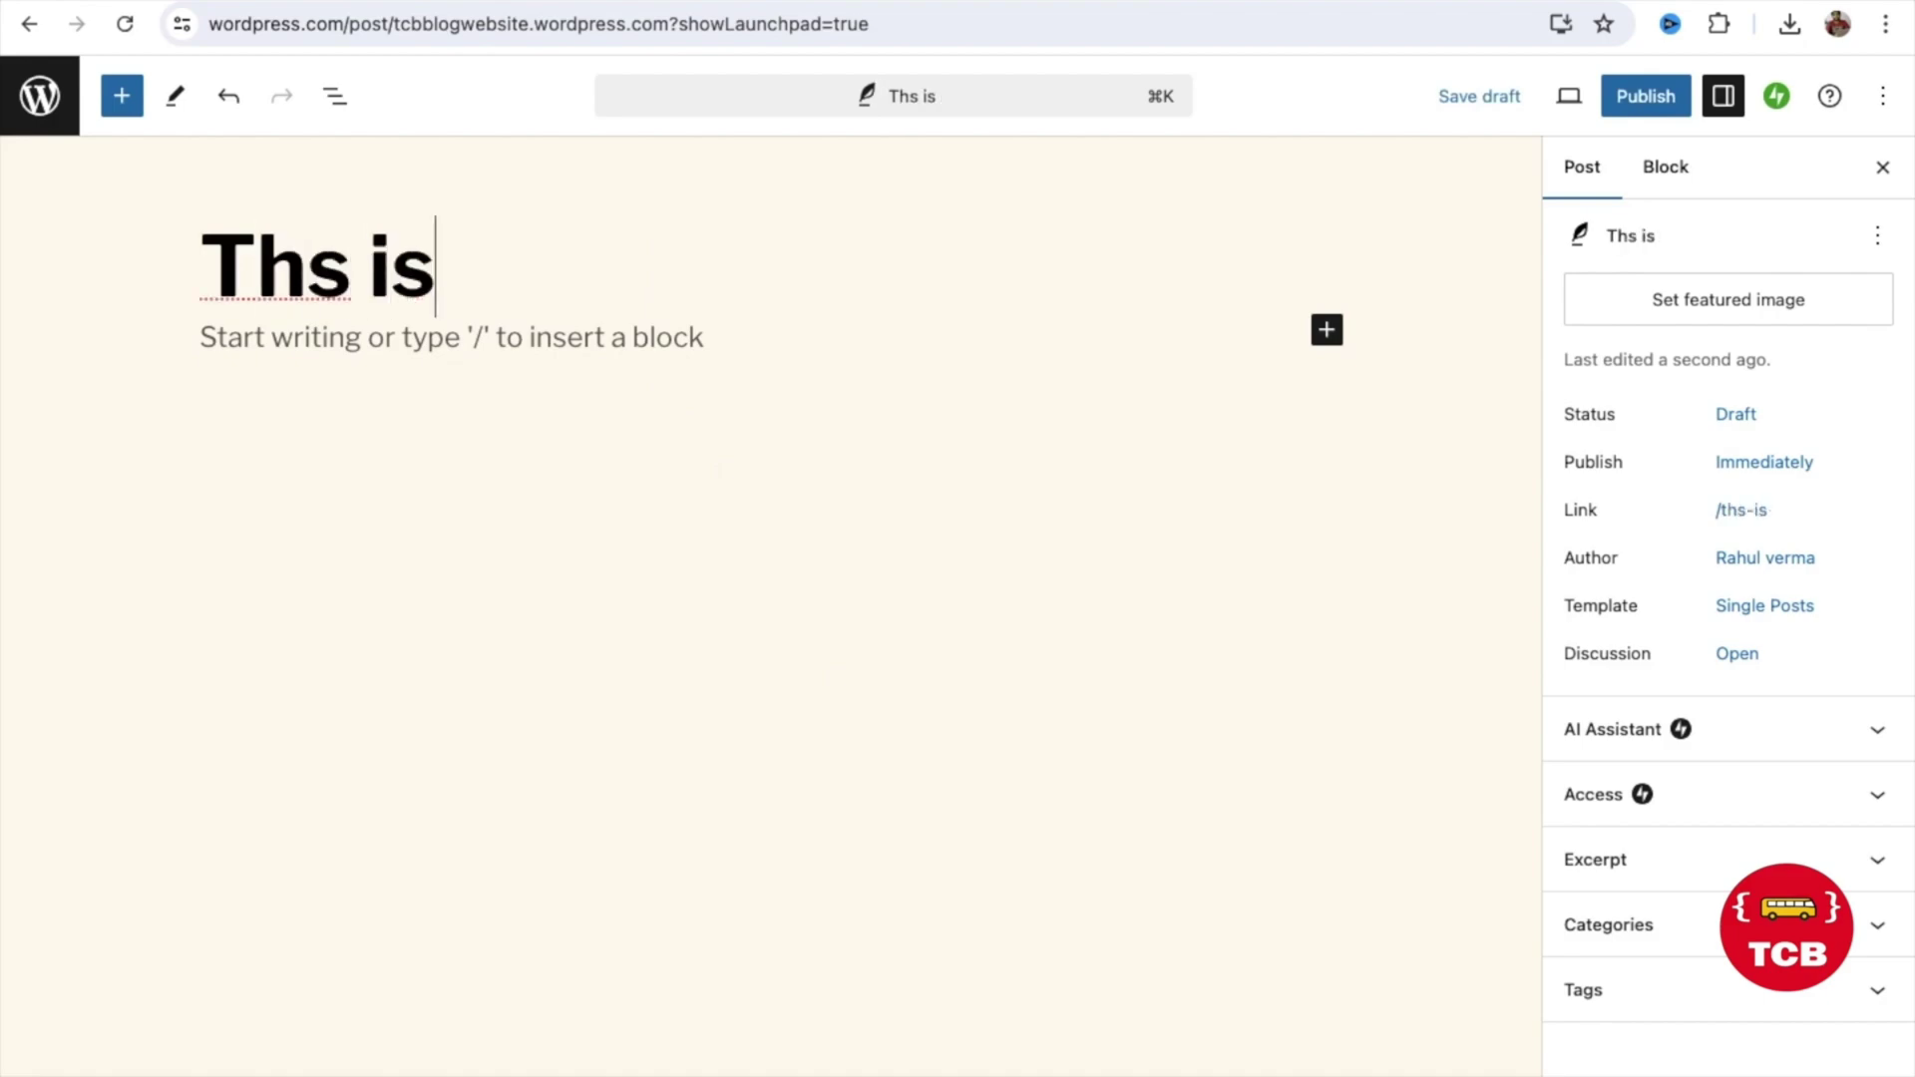
key("super+a")
type("this is")
key("super+a")
type("T")
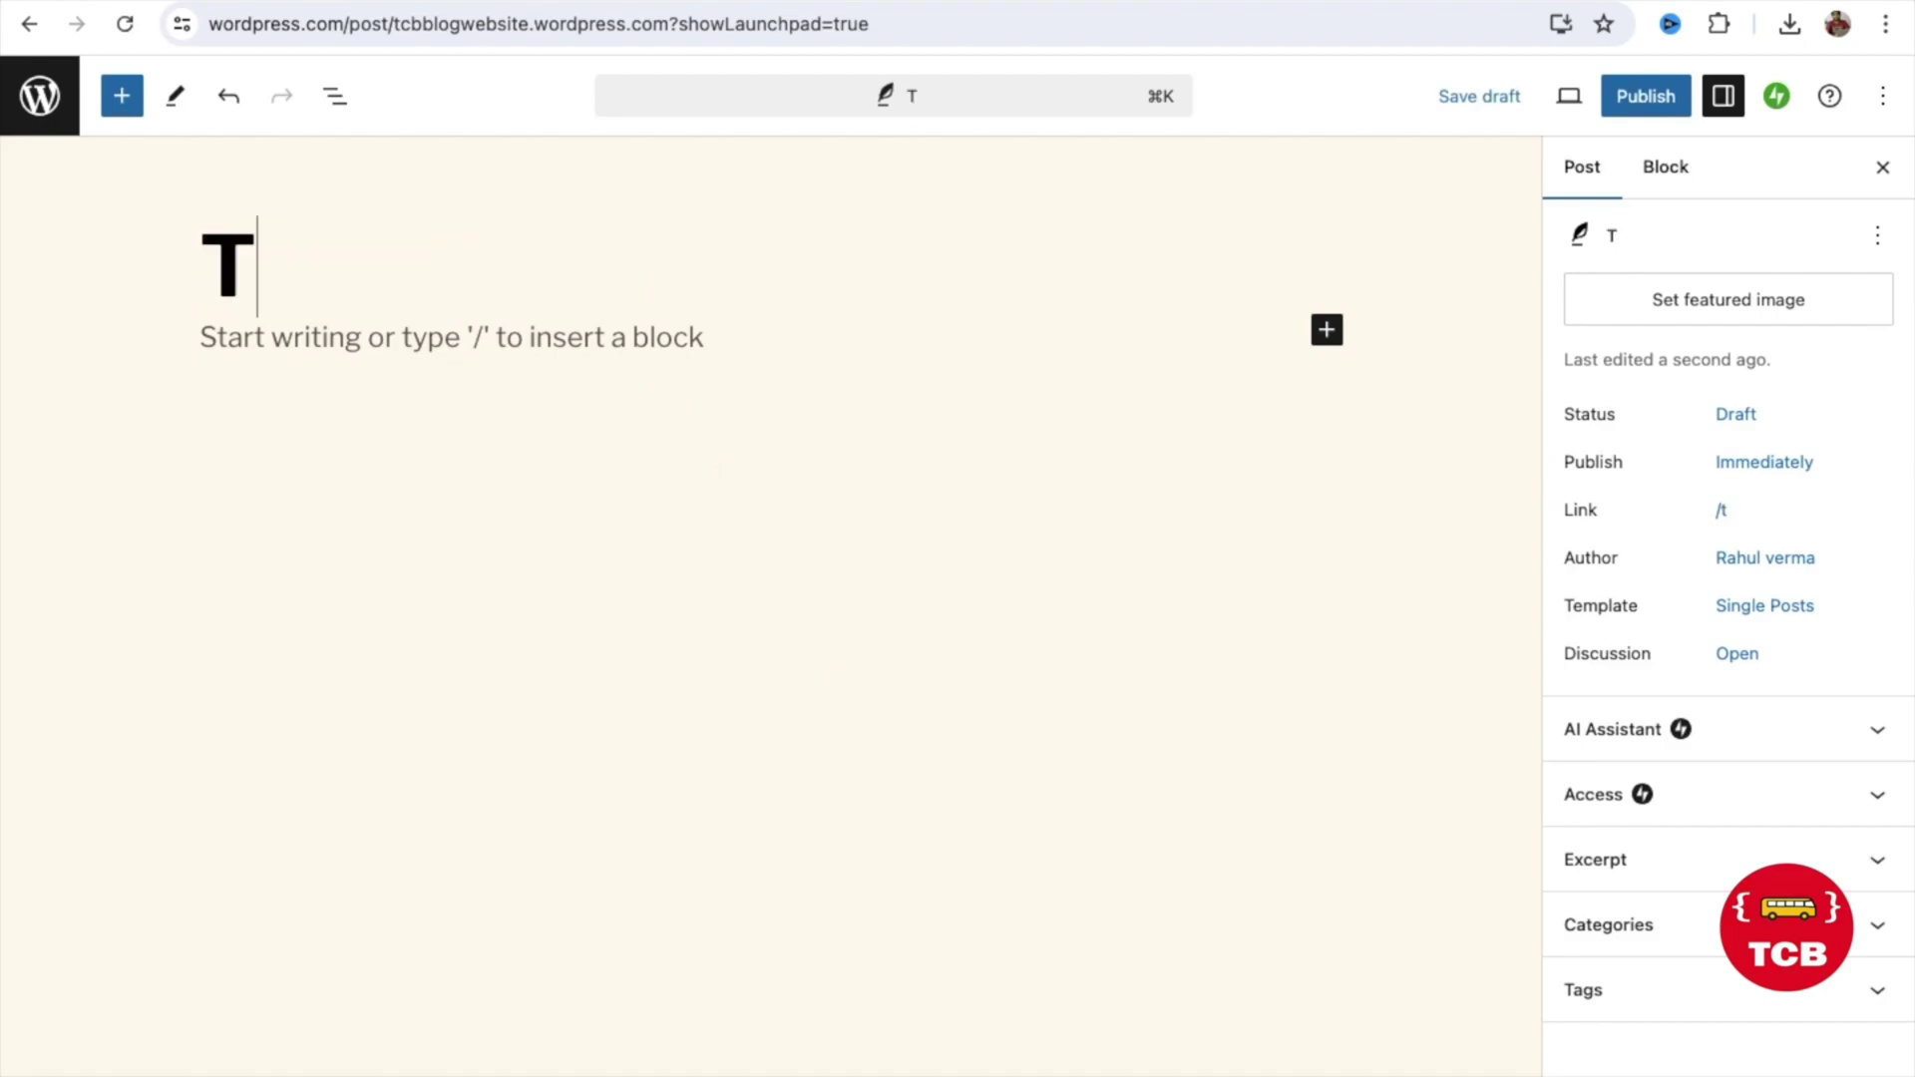
type("his is my first ")
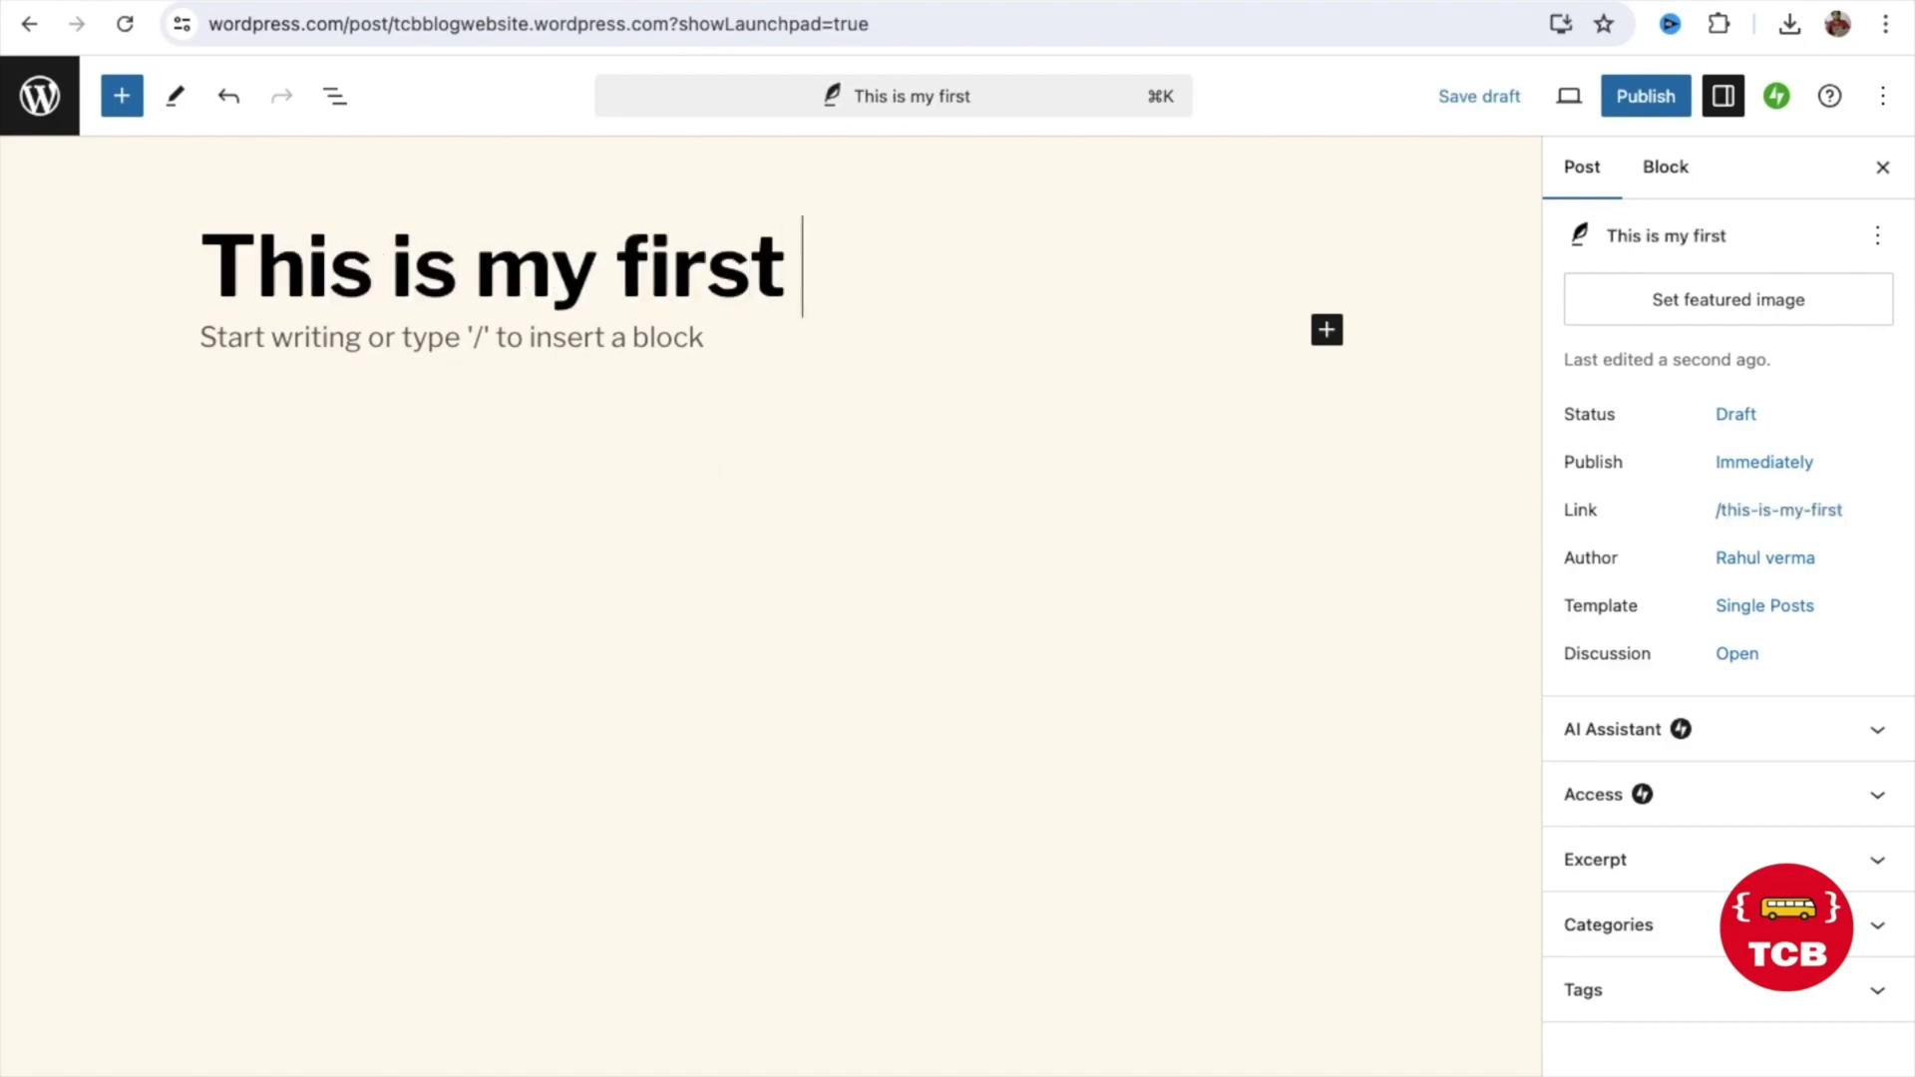
type("blog")
key("Return")
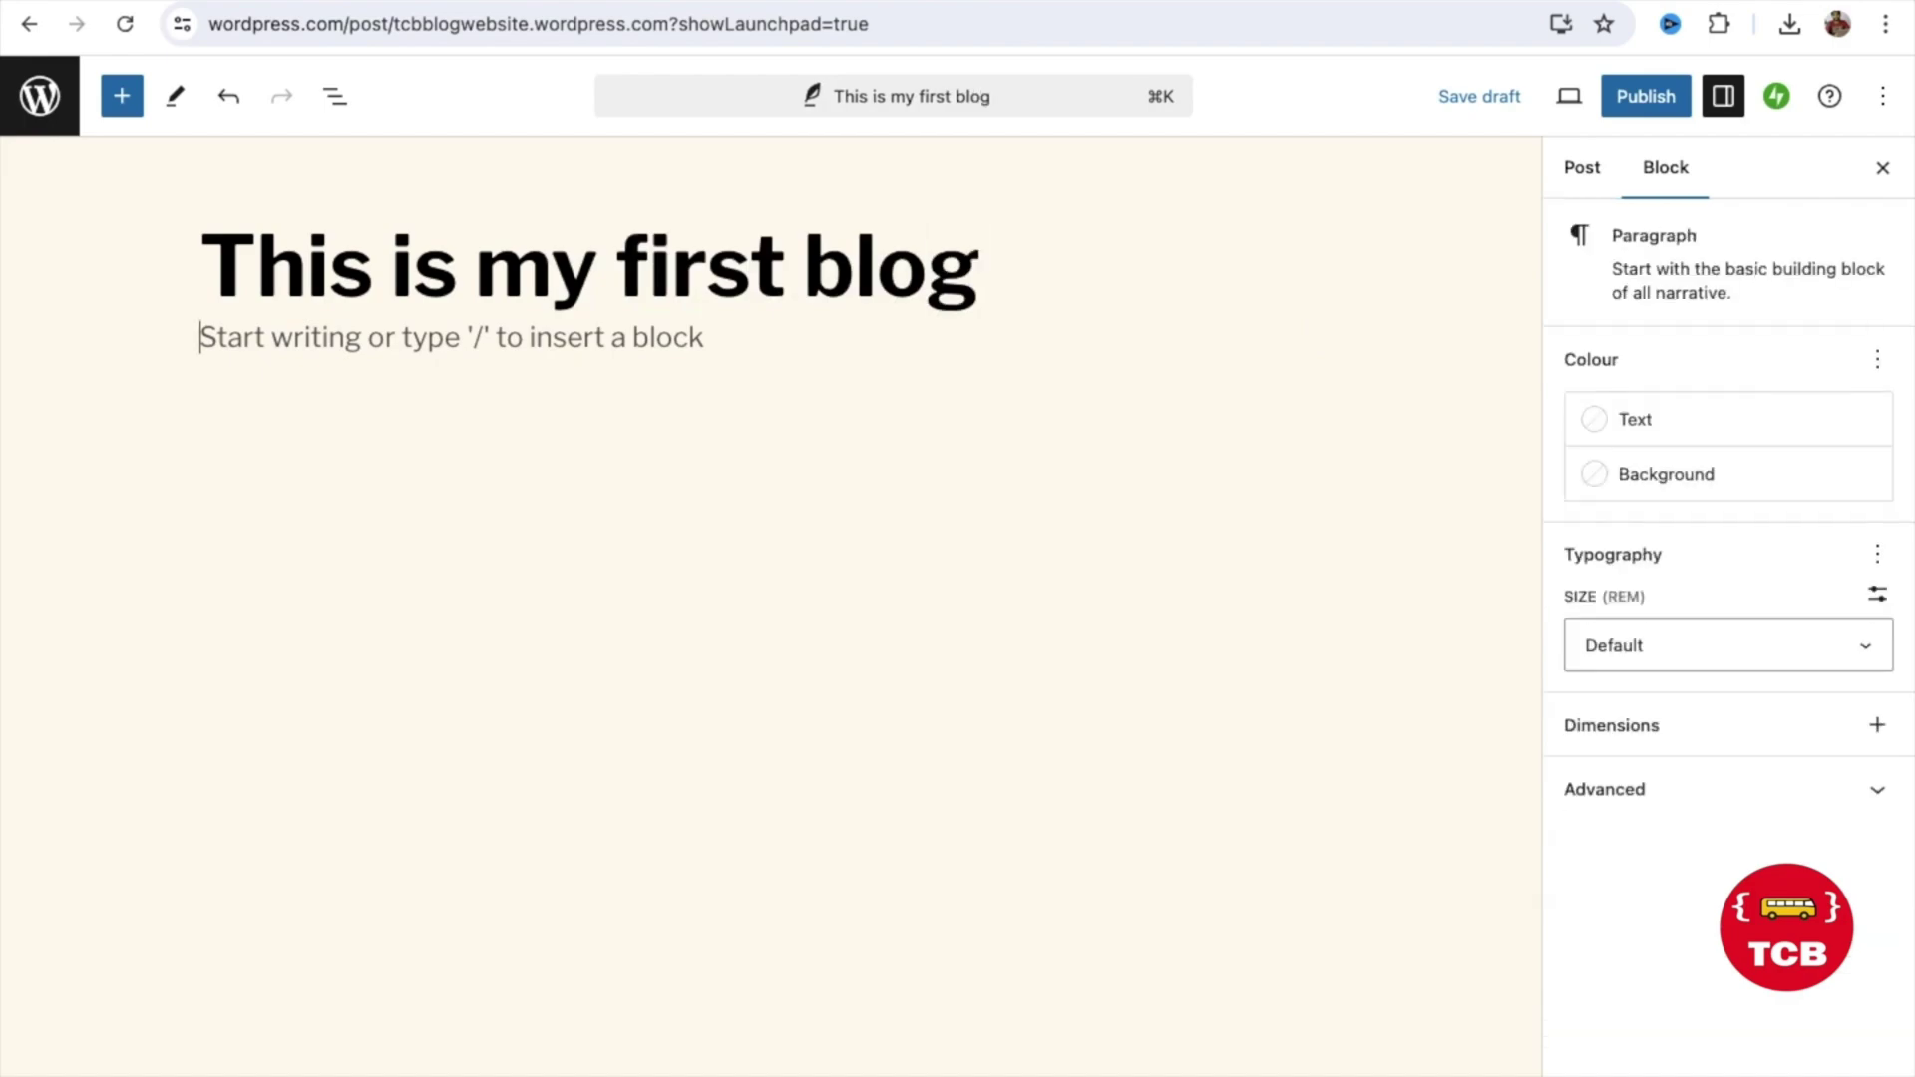
- Fill the post's first paragraph with about two lines of the repeated text "hello this is"
type("hello this is")
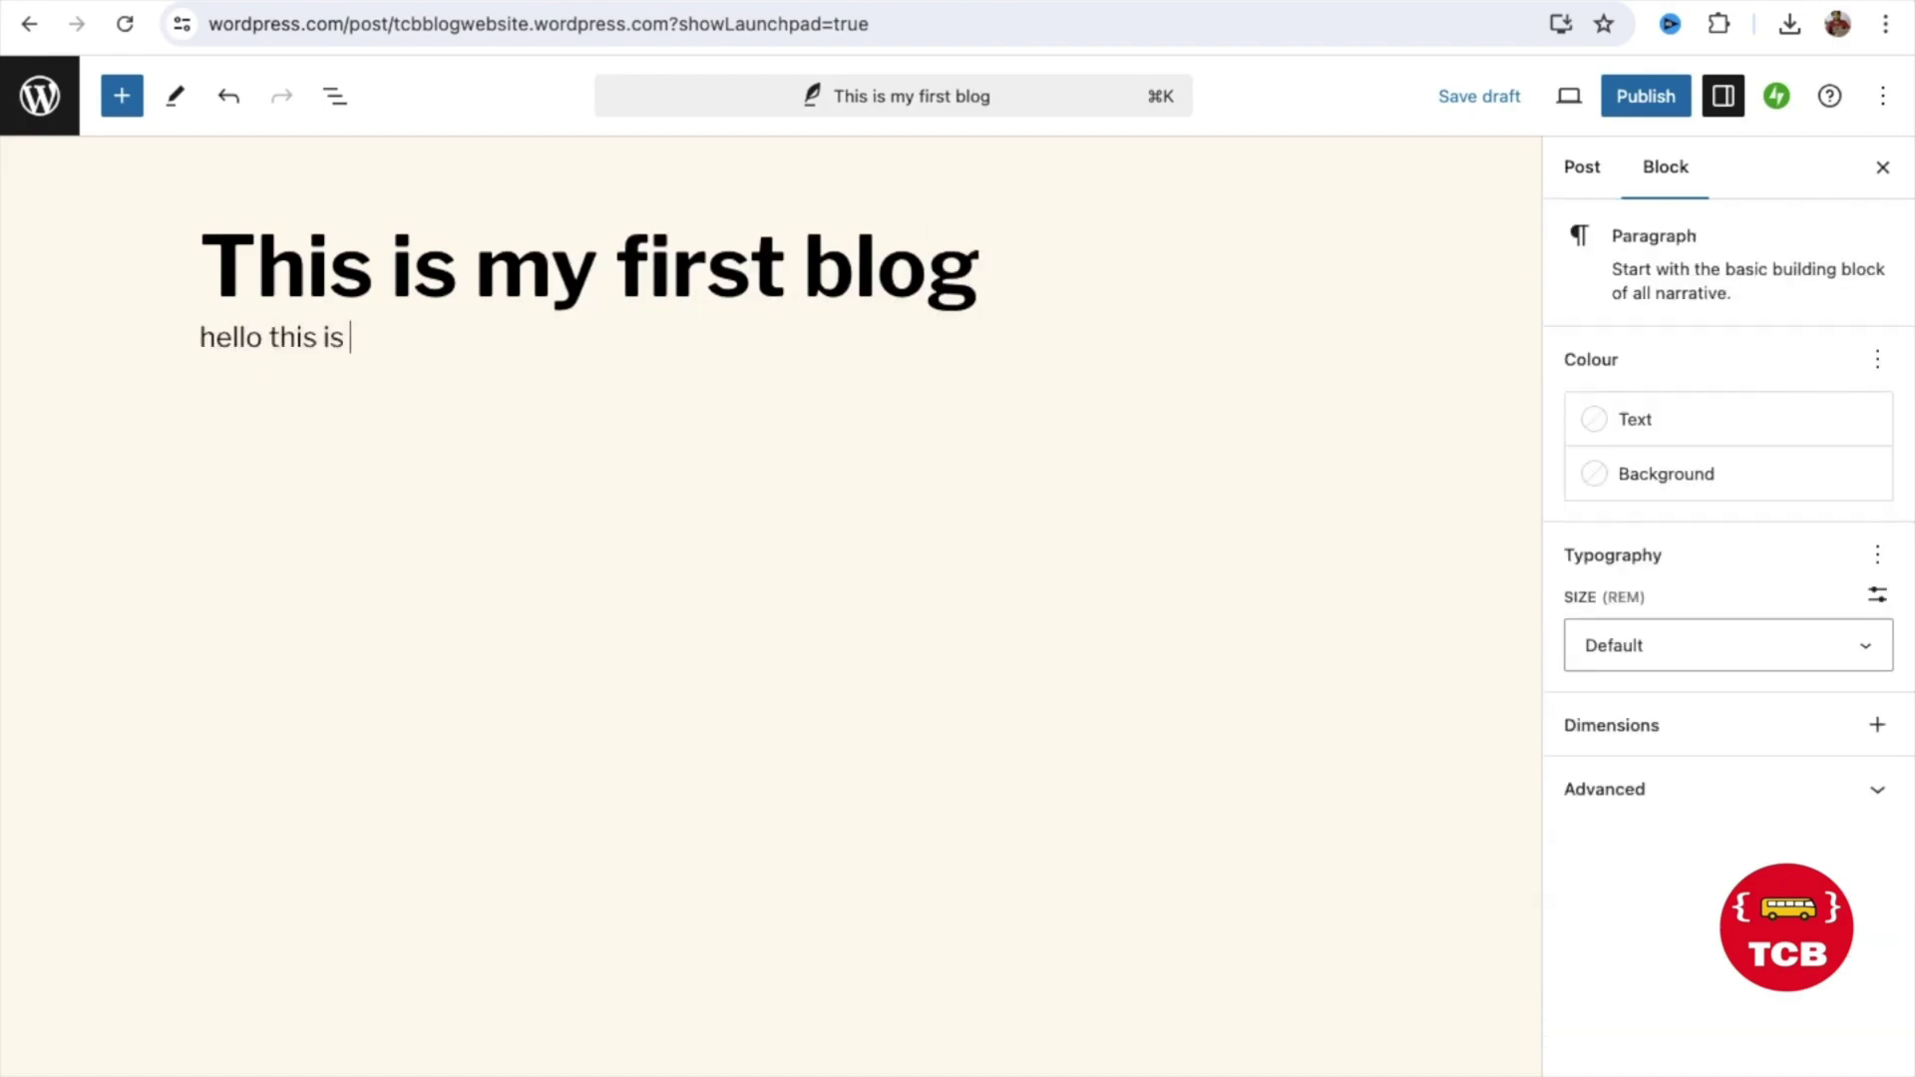
key("super+a")
key("super+c")
key("super+v")
key("super+v")
key("super+v")
key("super+v")
key("super+v")
key("super+v")
key("super+v")
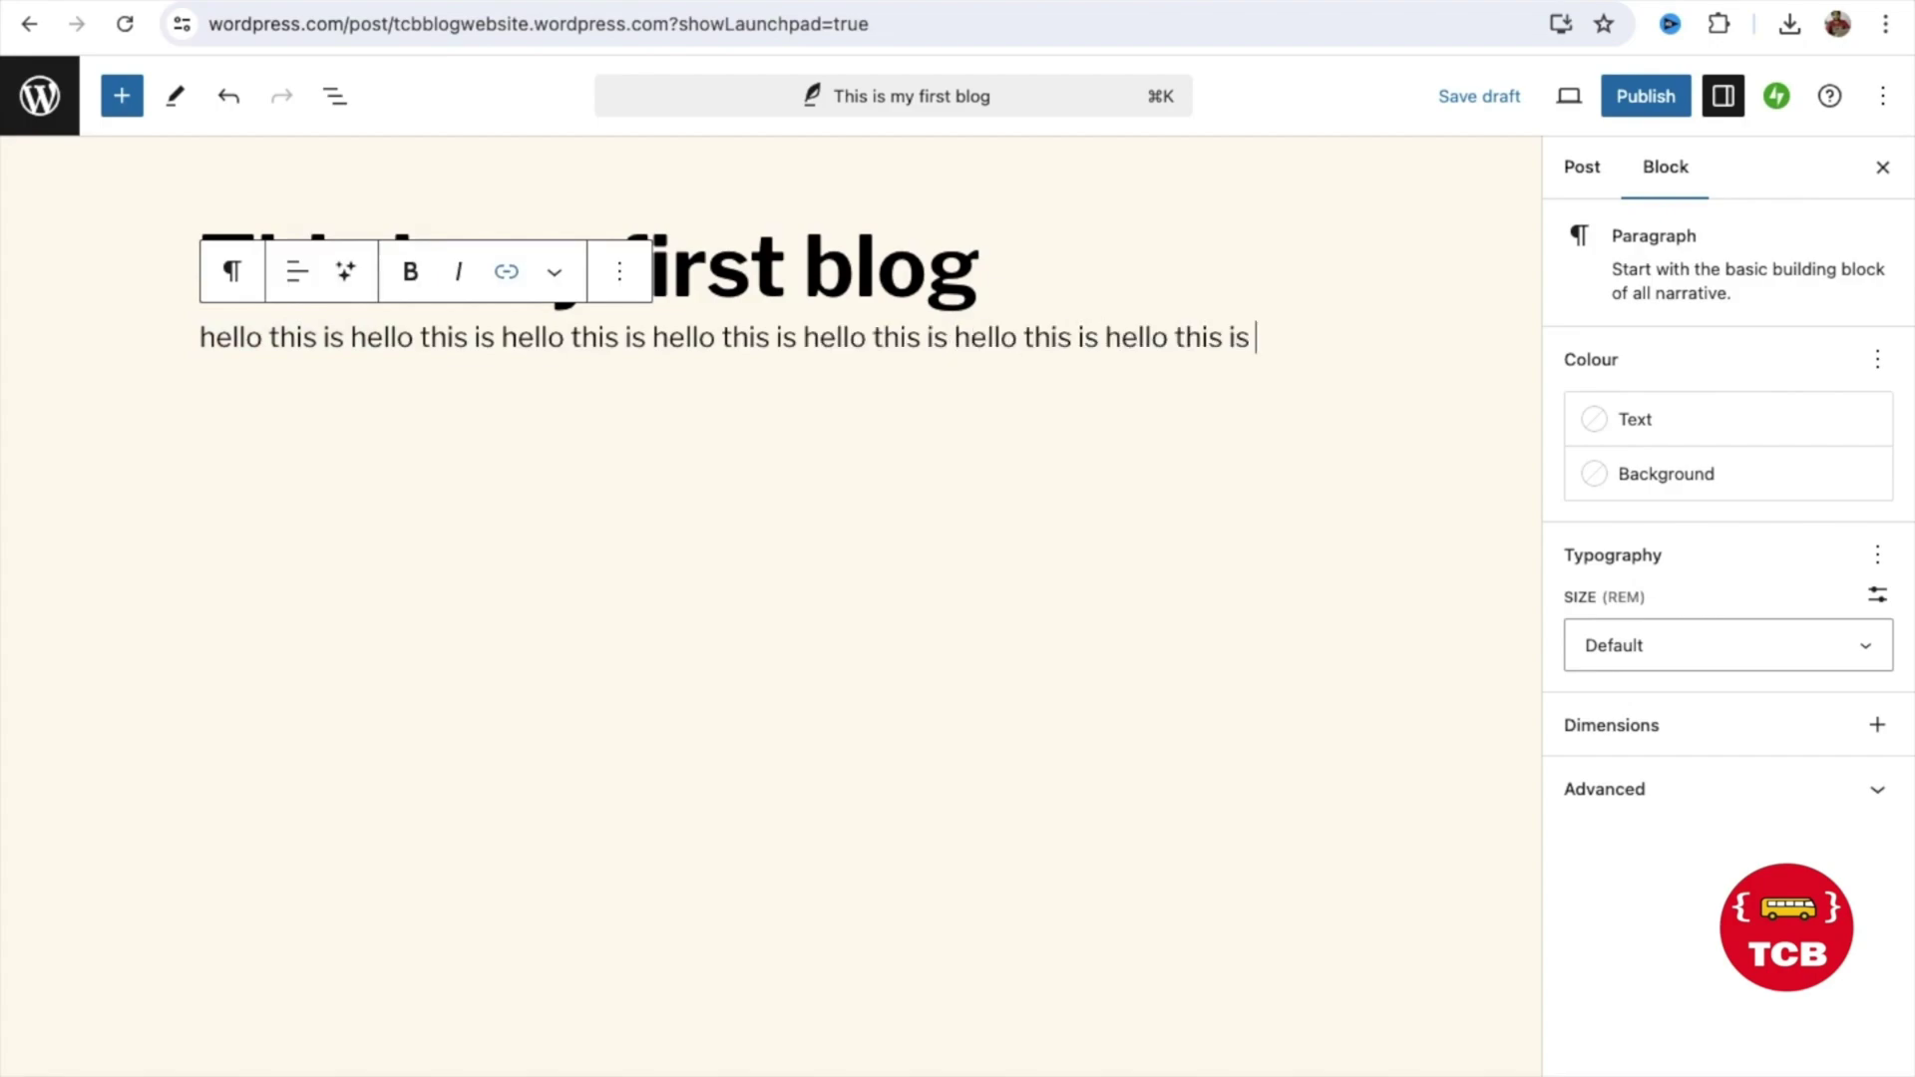
key("super+v")
key("super+v")
key("super+v")
key("super+v")
key("super+v")
- Add a second paragraph below with about four lines of the repeated text "hello this is"
key("Return")
key("super+v")
key("super+v")
key("super+v")
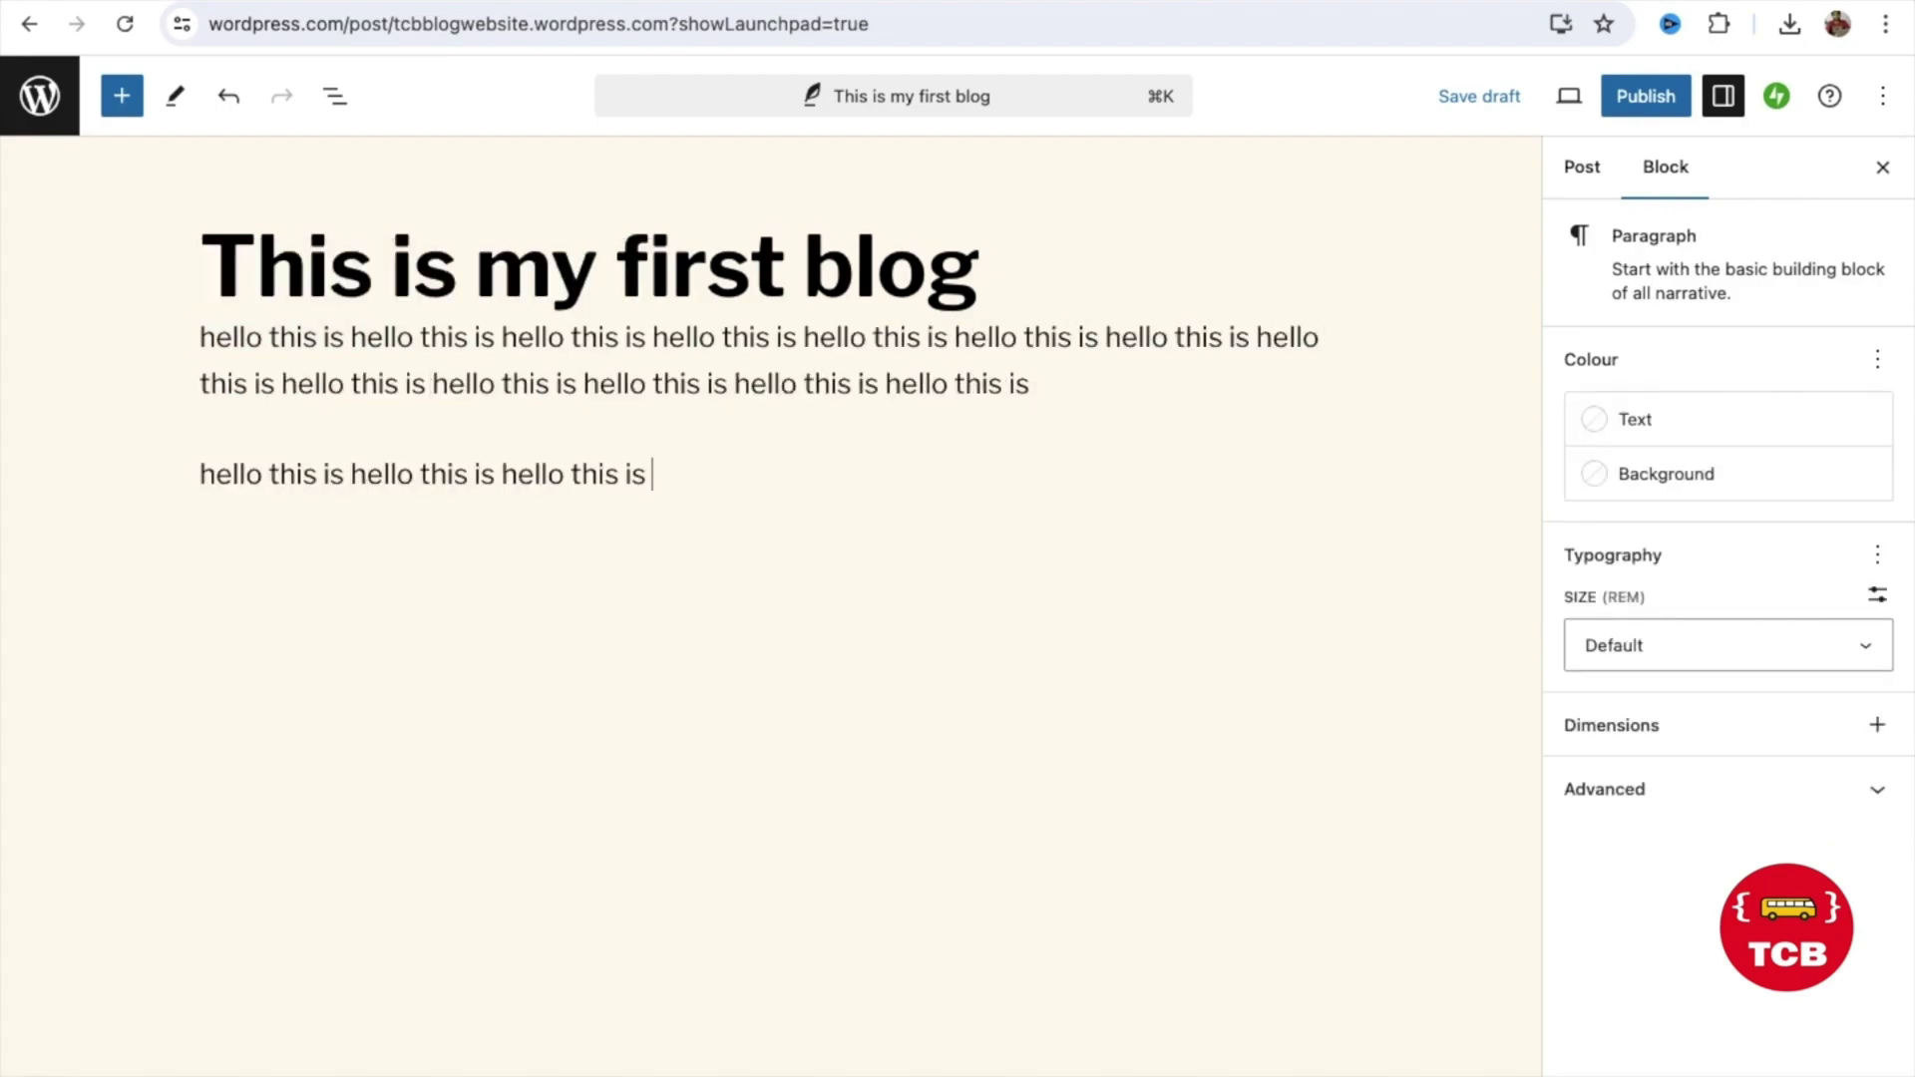
key("super+v")
key("super+v")
key("super+v")
key("super+v")
key("super+v")
key("super+v")
key("super+v")
key("super+v")
key("super+v")
key("super+v")
key("super+v")
key("super+v")
key("super+v")
key("super+v")
key("super+v")
key("super+v")
key("super+v")
key("super+v")
key("super+v")
key("super+v")
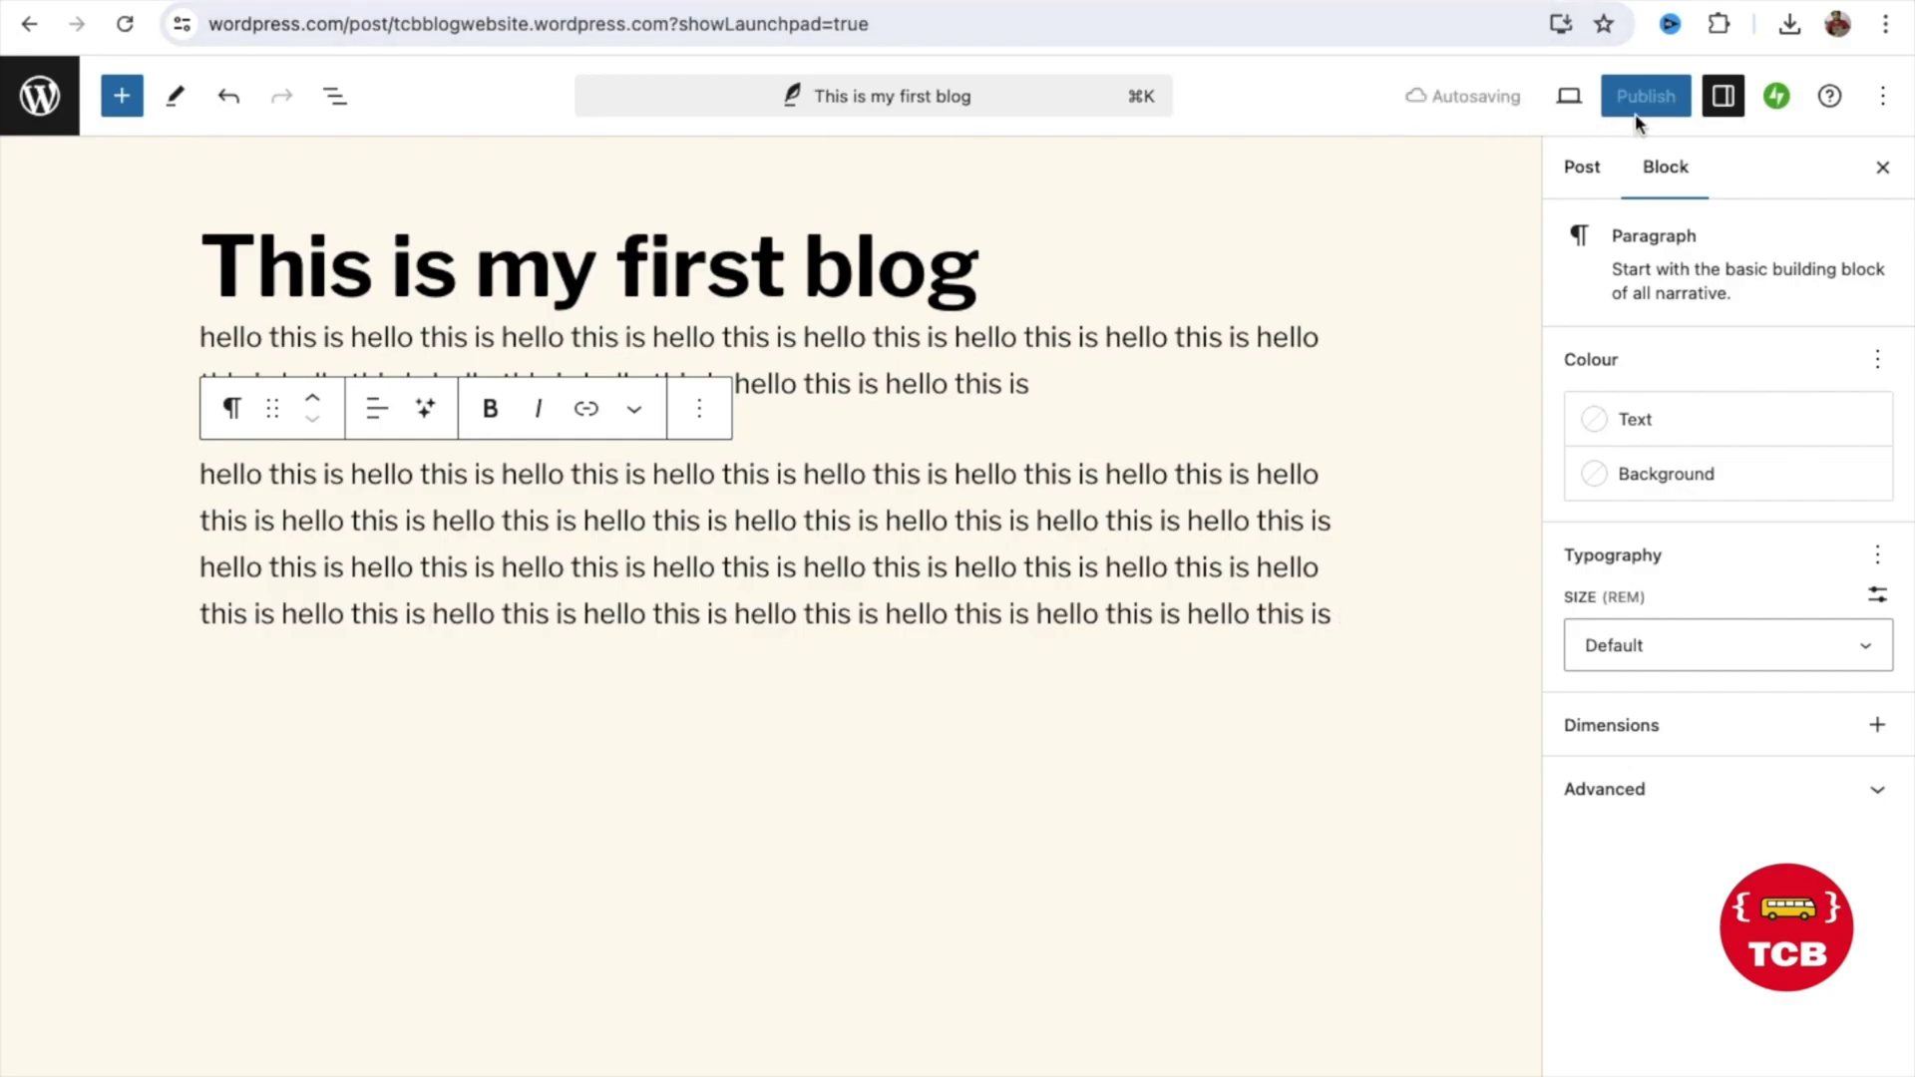
- Upload pharma-company-template-product-doctor.jpeg from the computer to the media library and set it as the post's featured image
left_click(1106, 473)
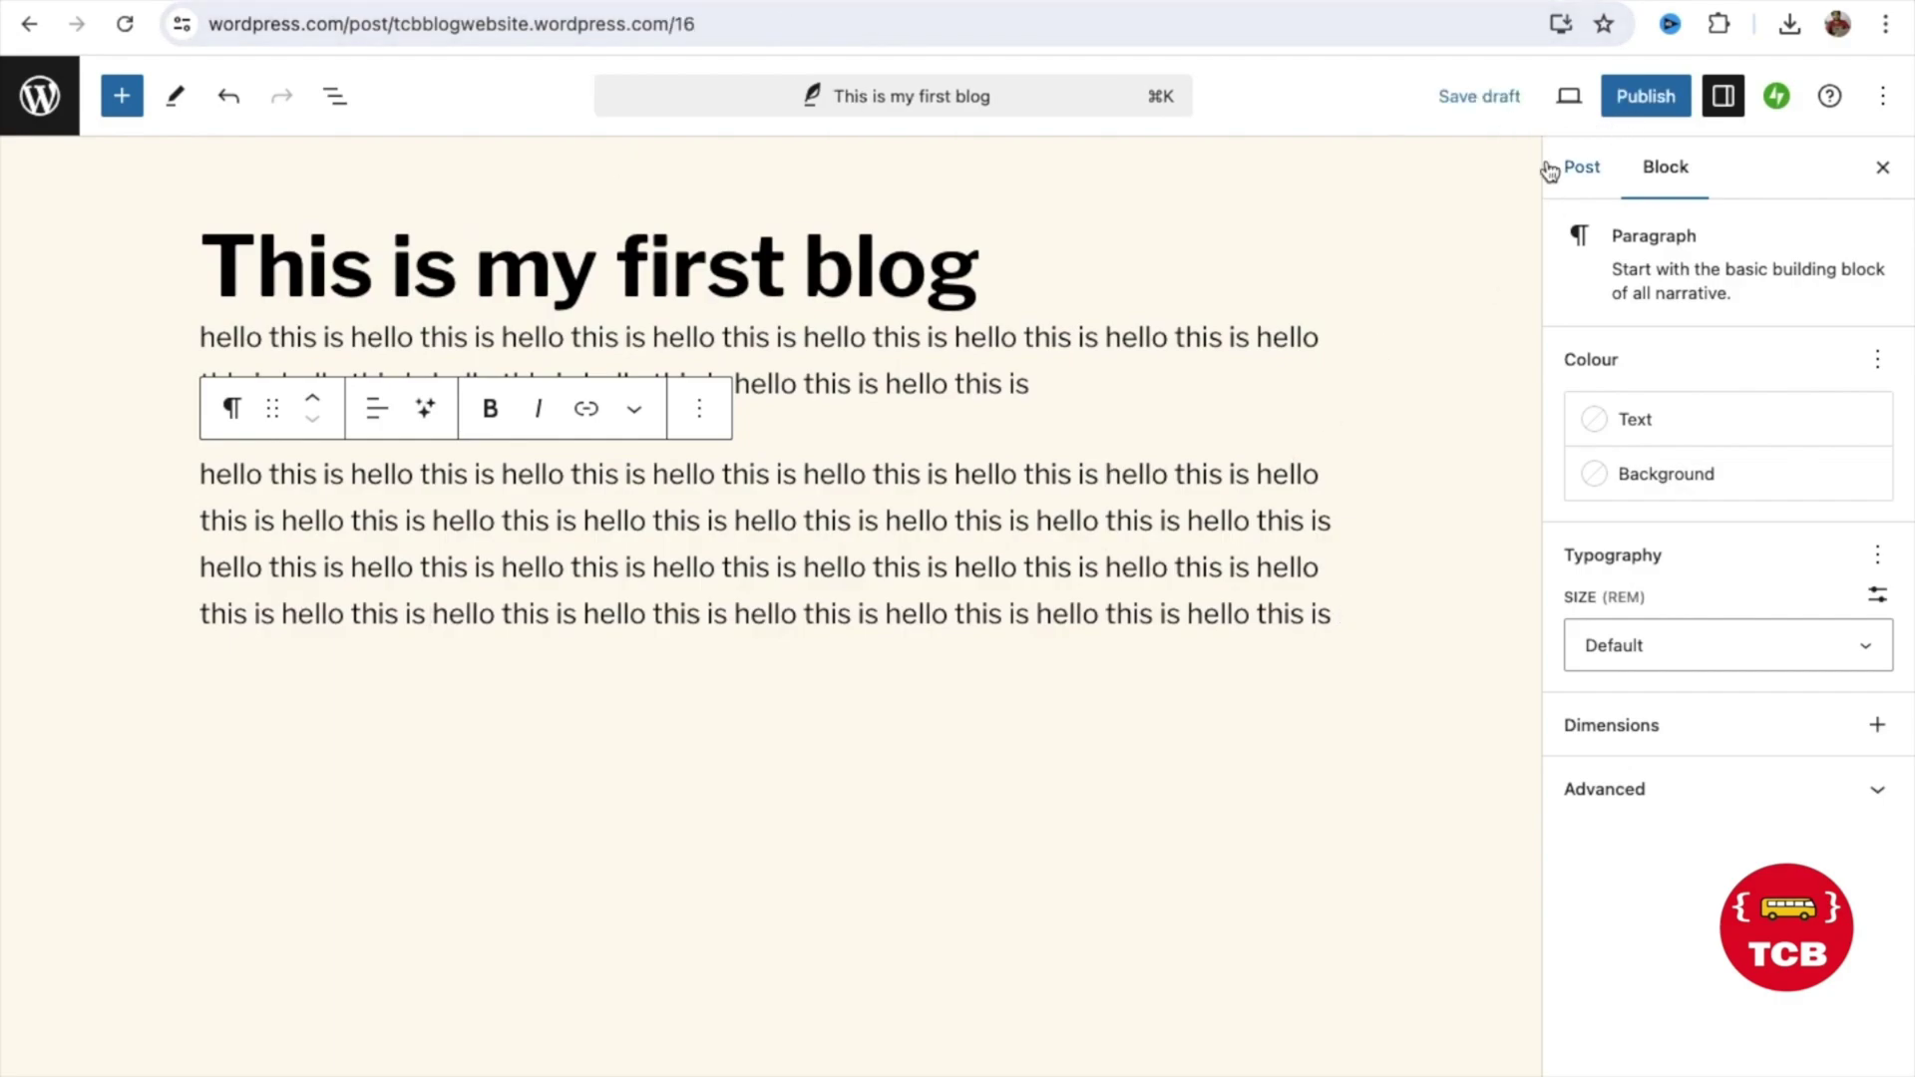
left_click(1581, 169)
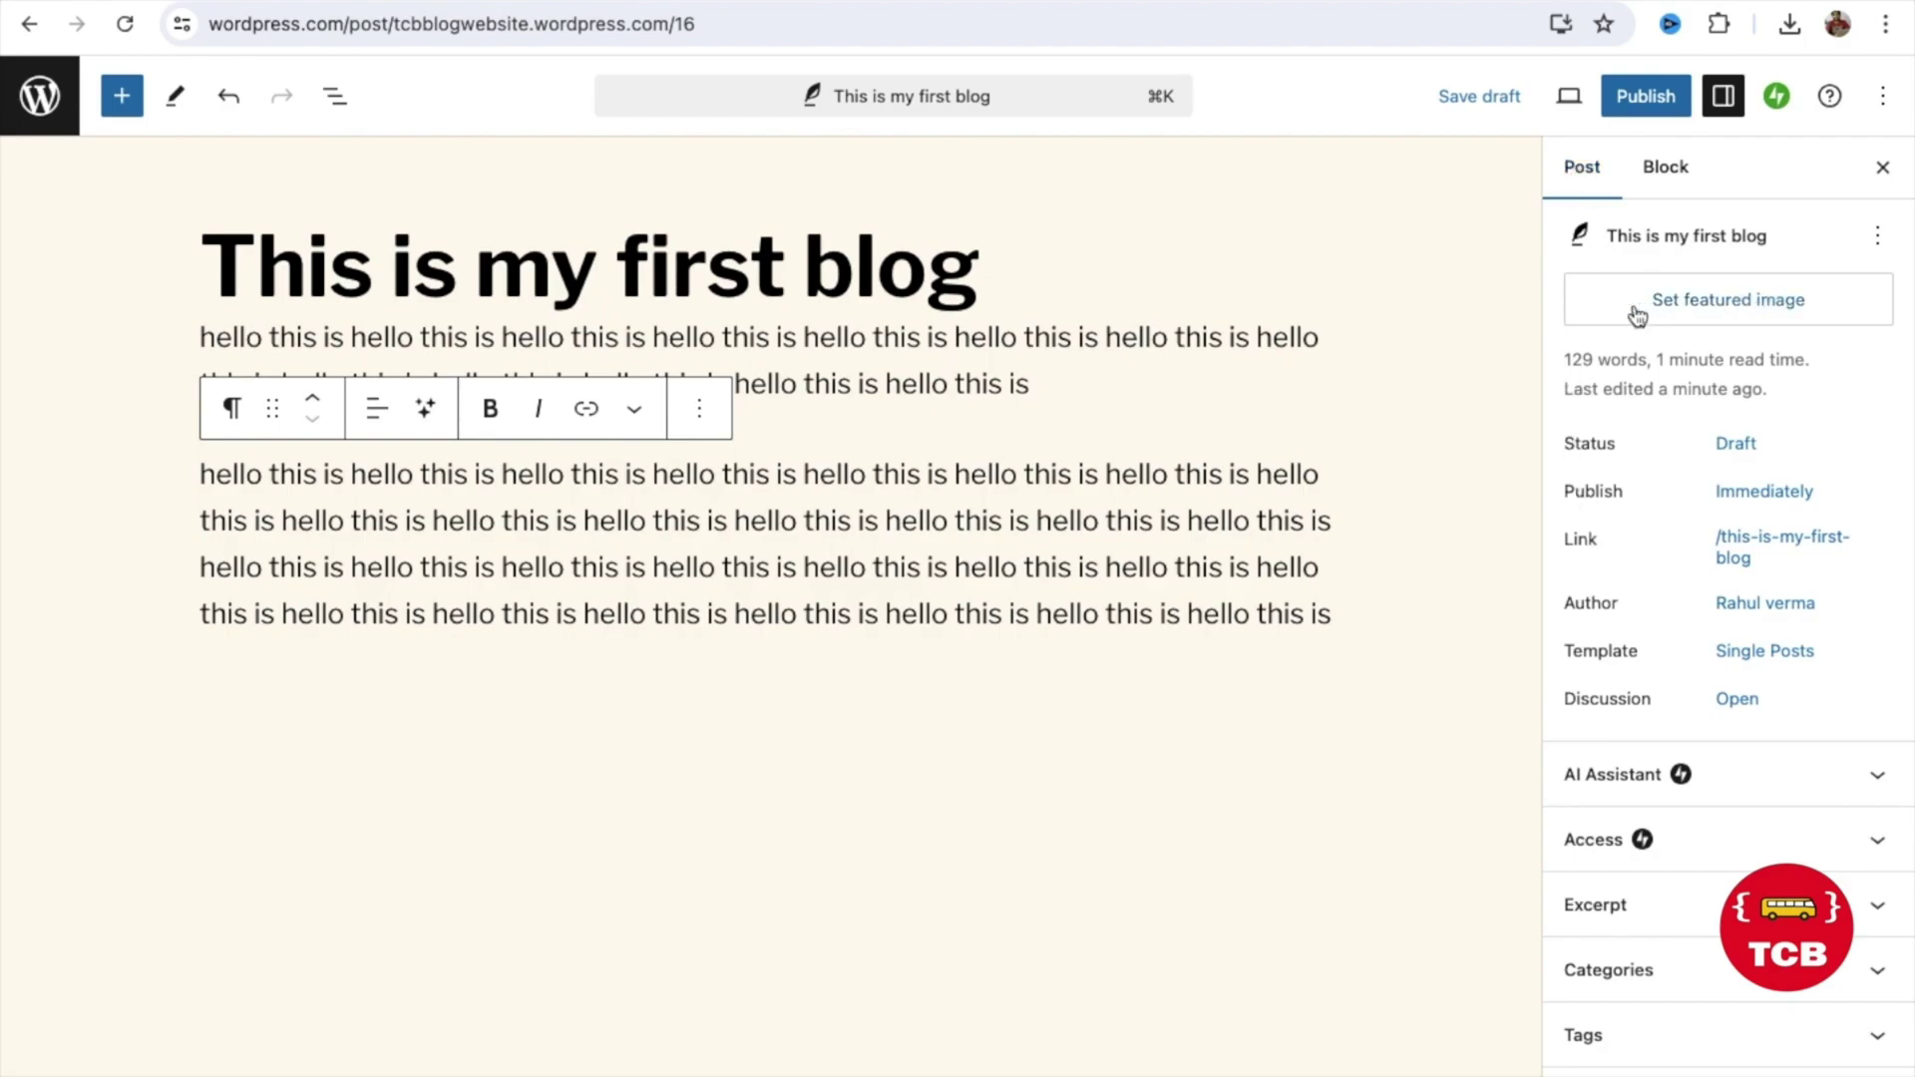
left_click(1717, 315)
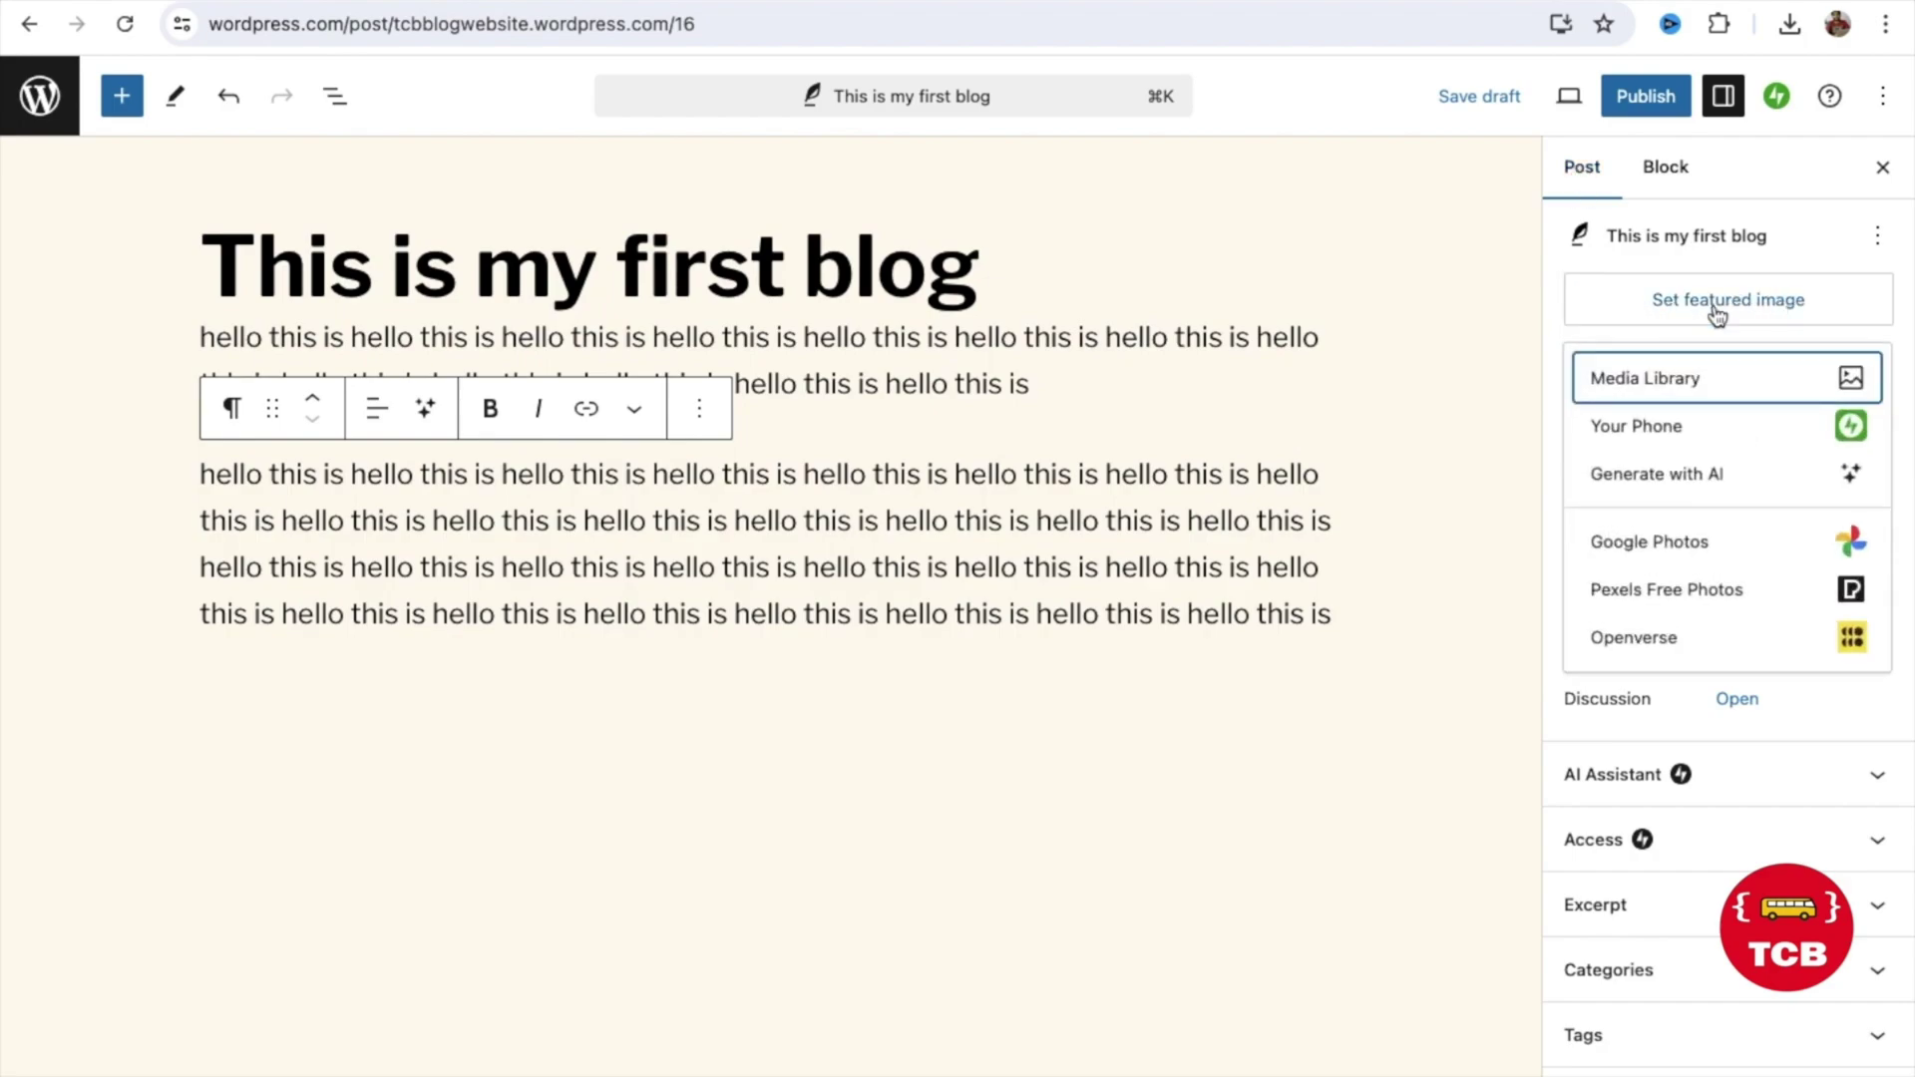
left_click(1664, 379)
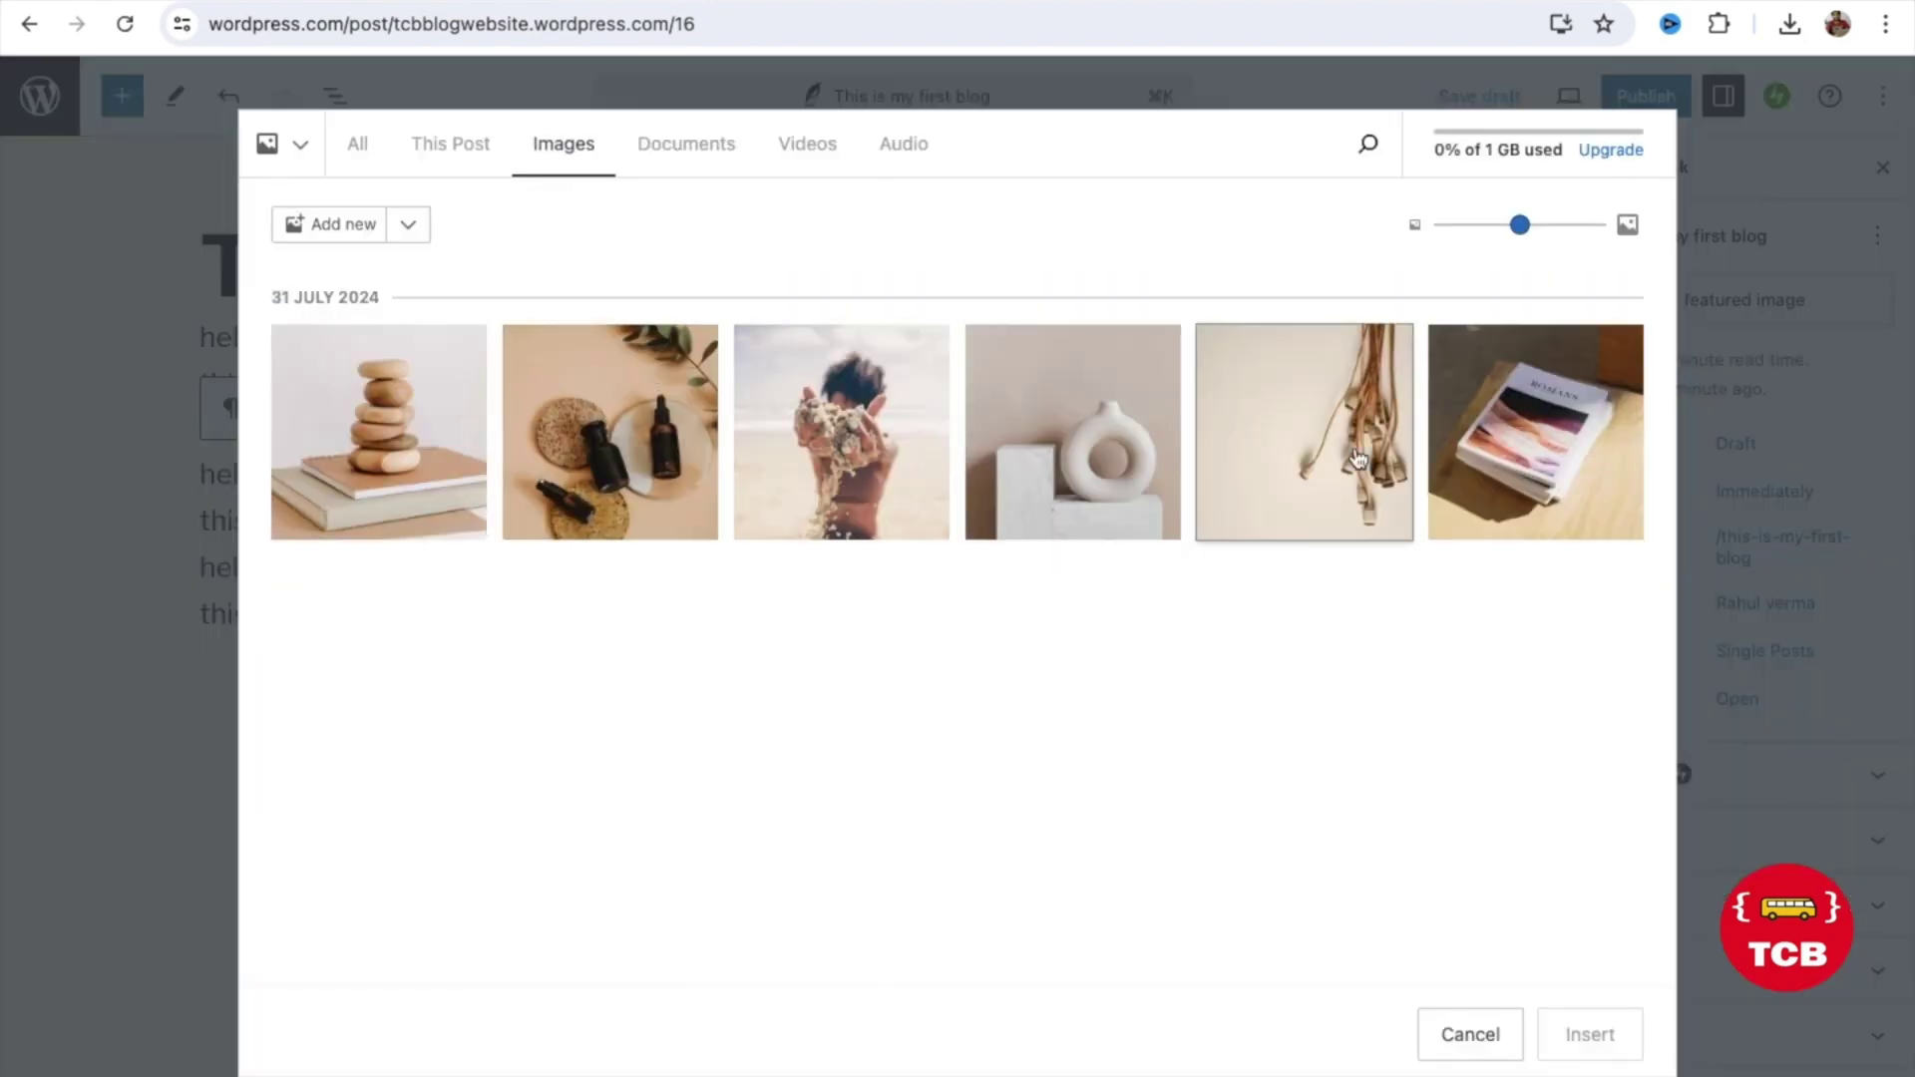
left_click(332, 240)
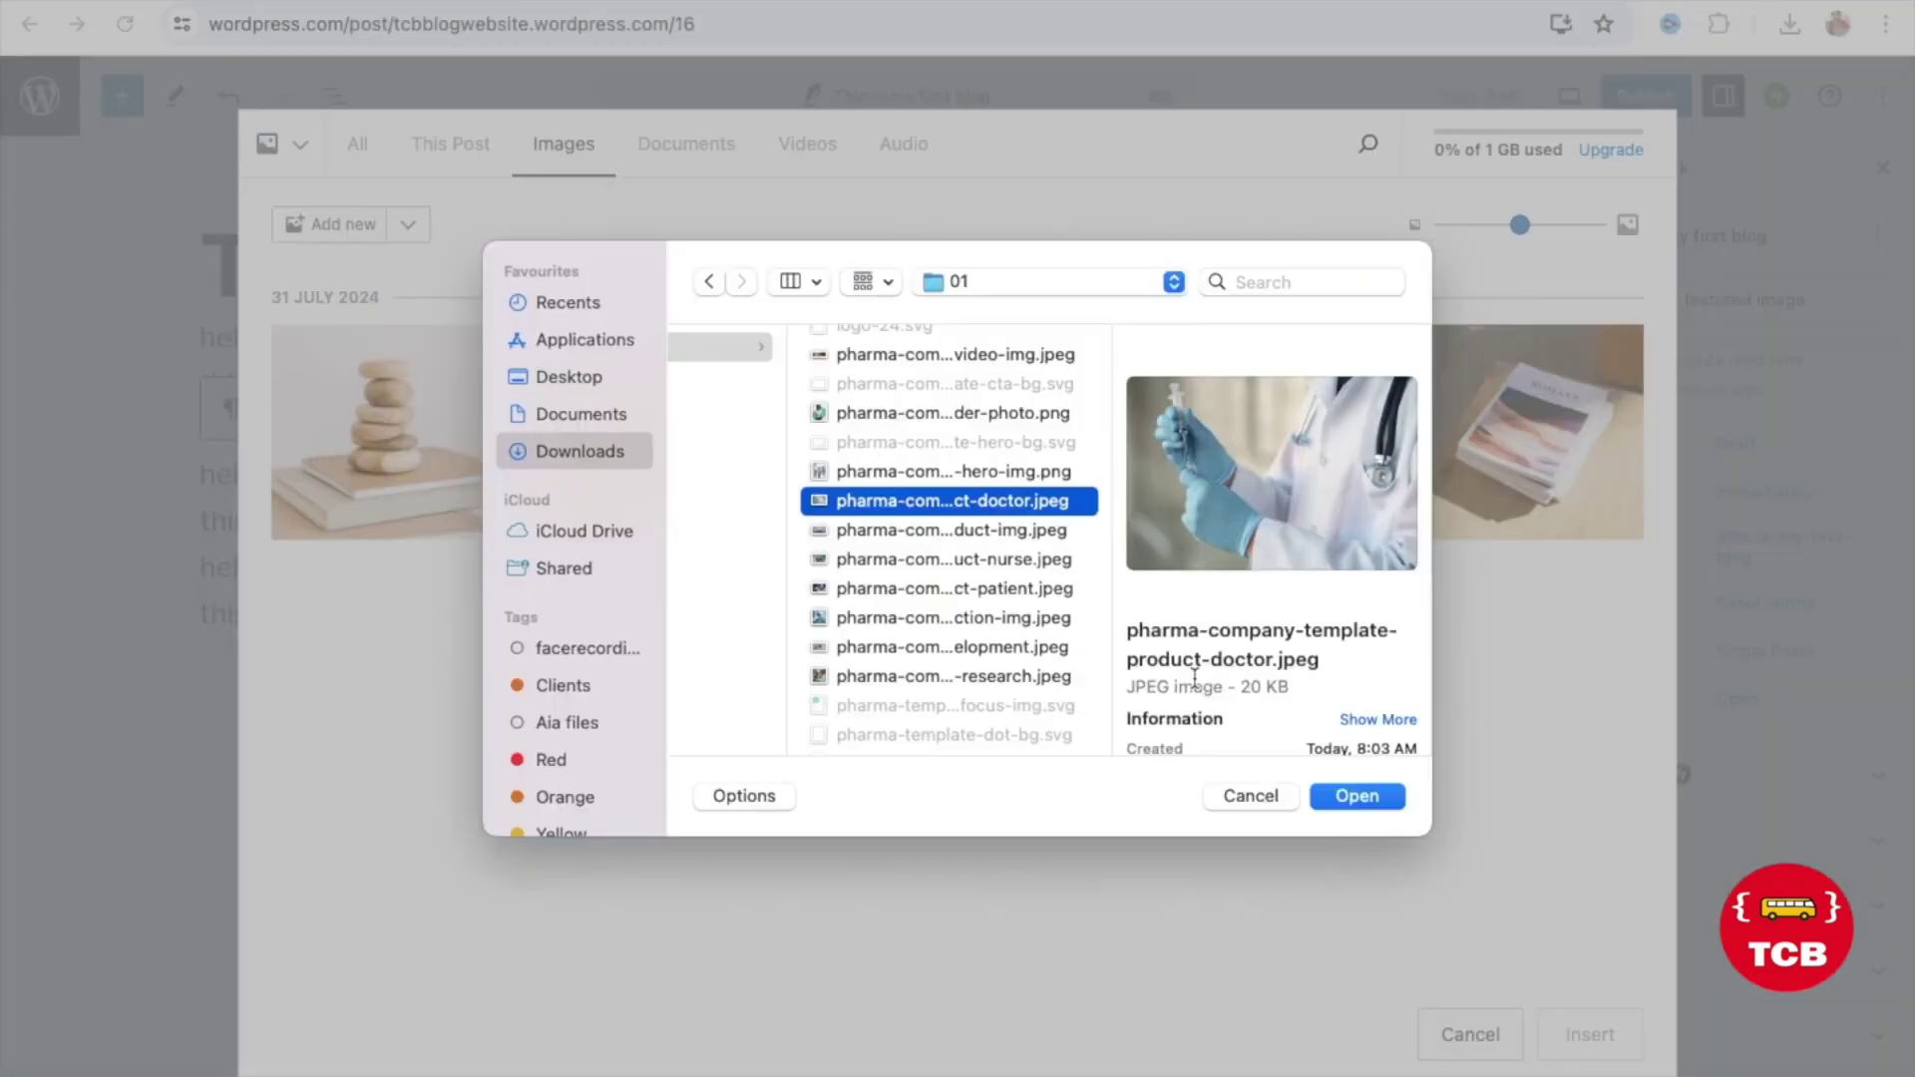
left_click(1355, 796)
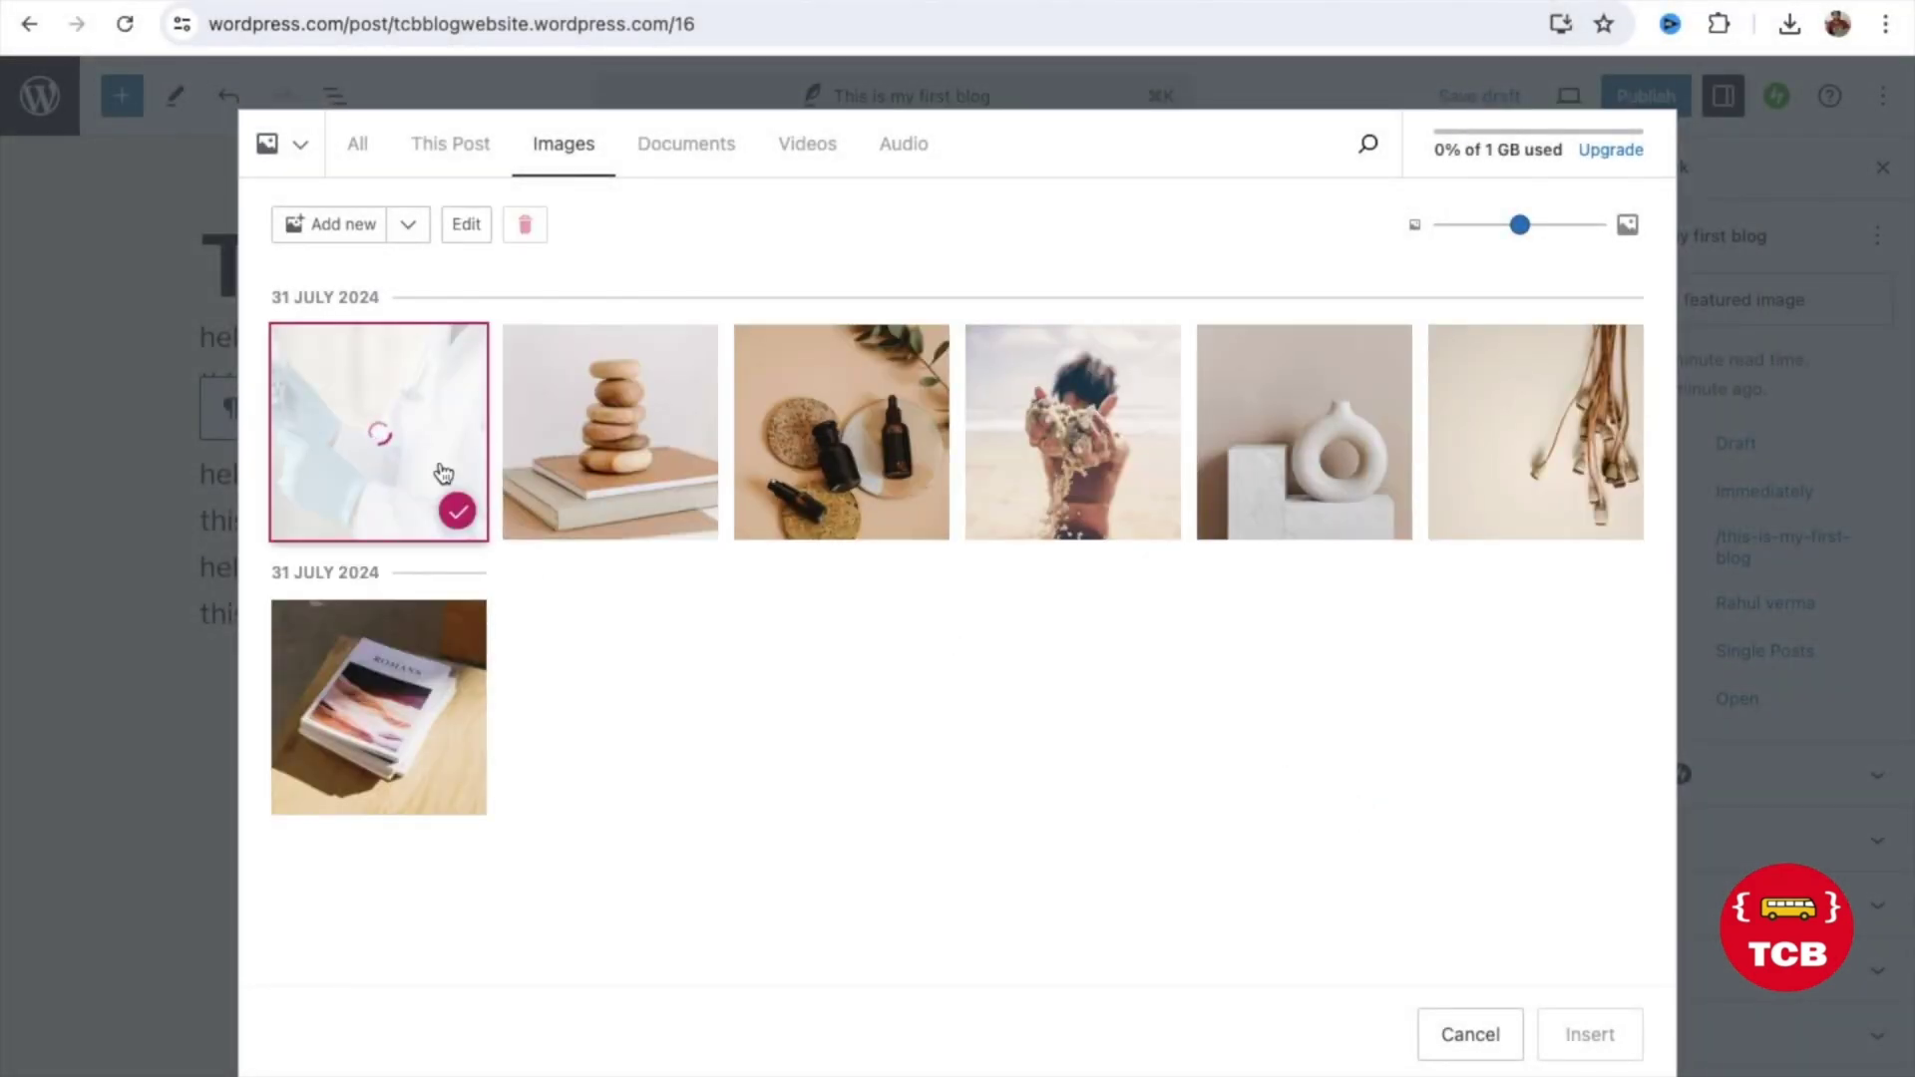
left_click(1590, 1036)
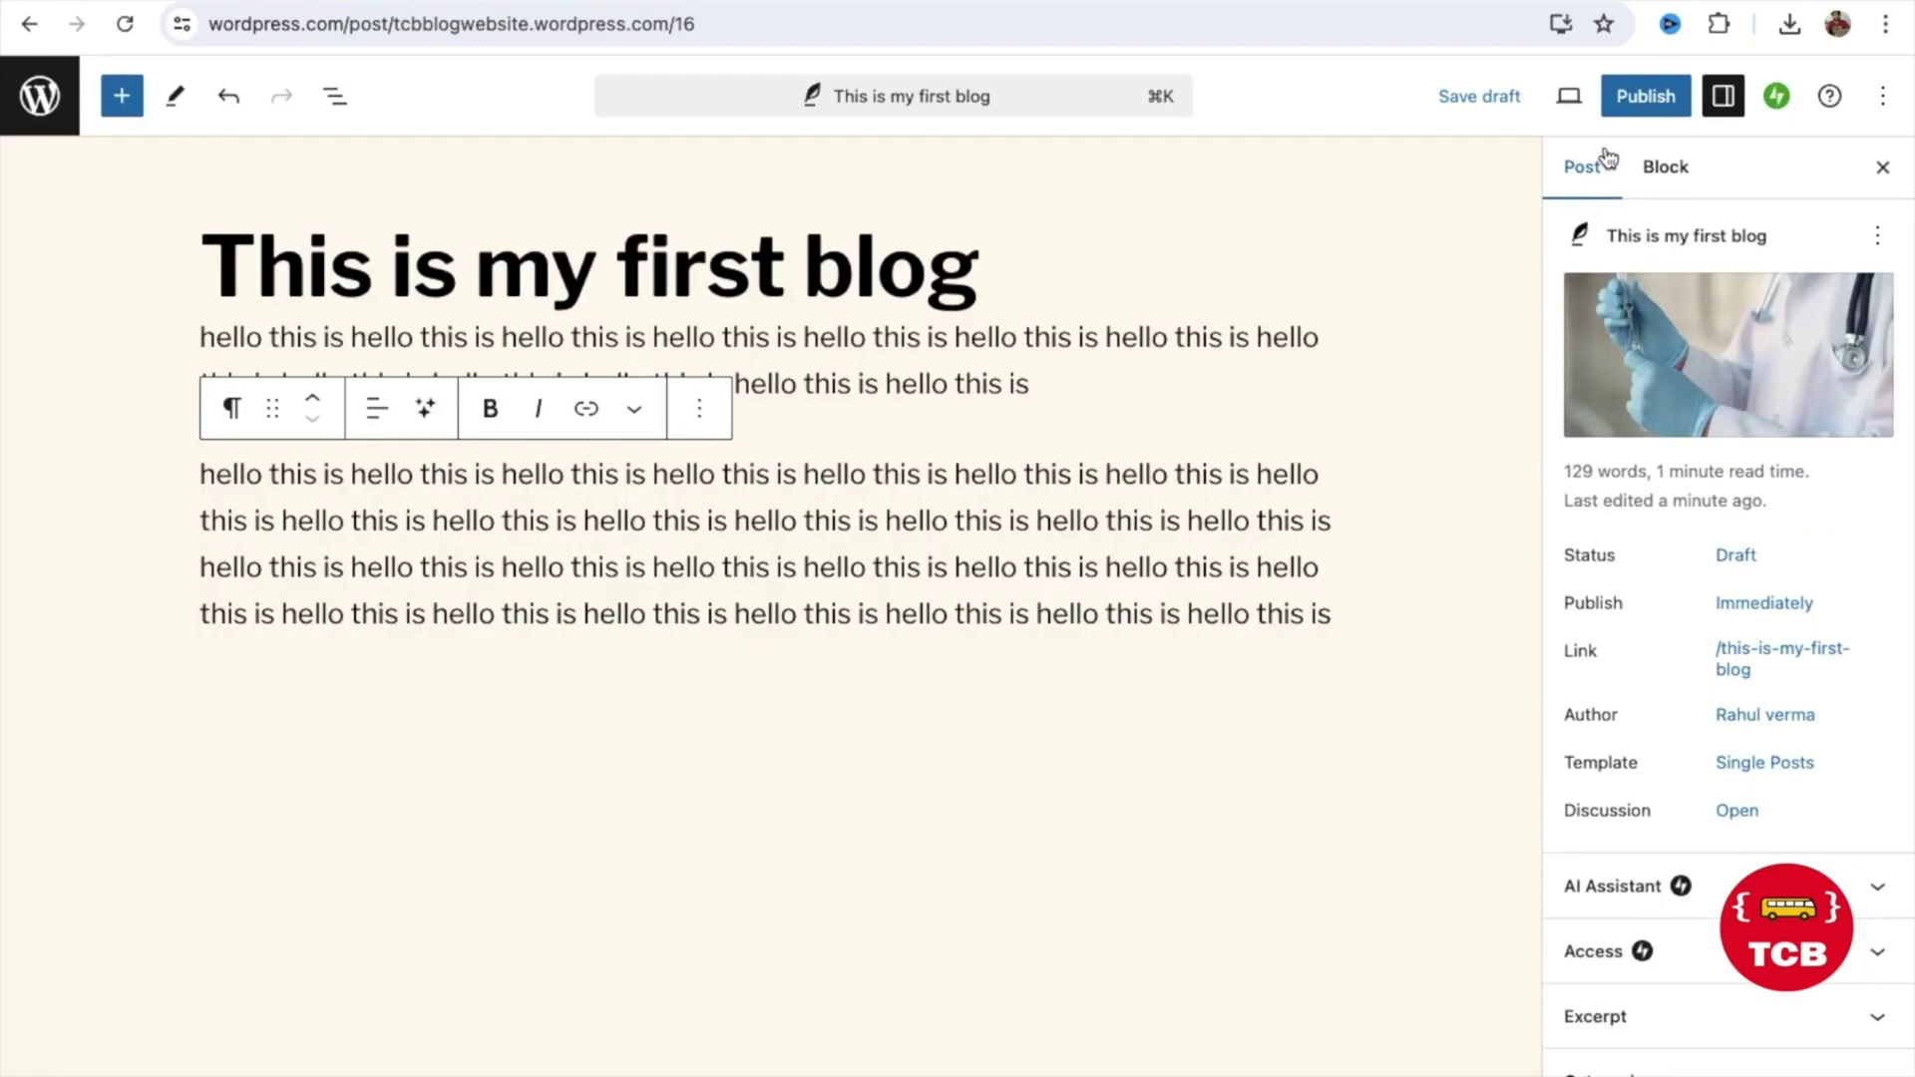
- Publish the post "This is my first blog" and view the published page with its image and paragraphs
left_click(1642, 95)
left_click(1641, 100)
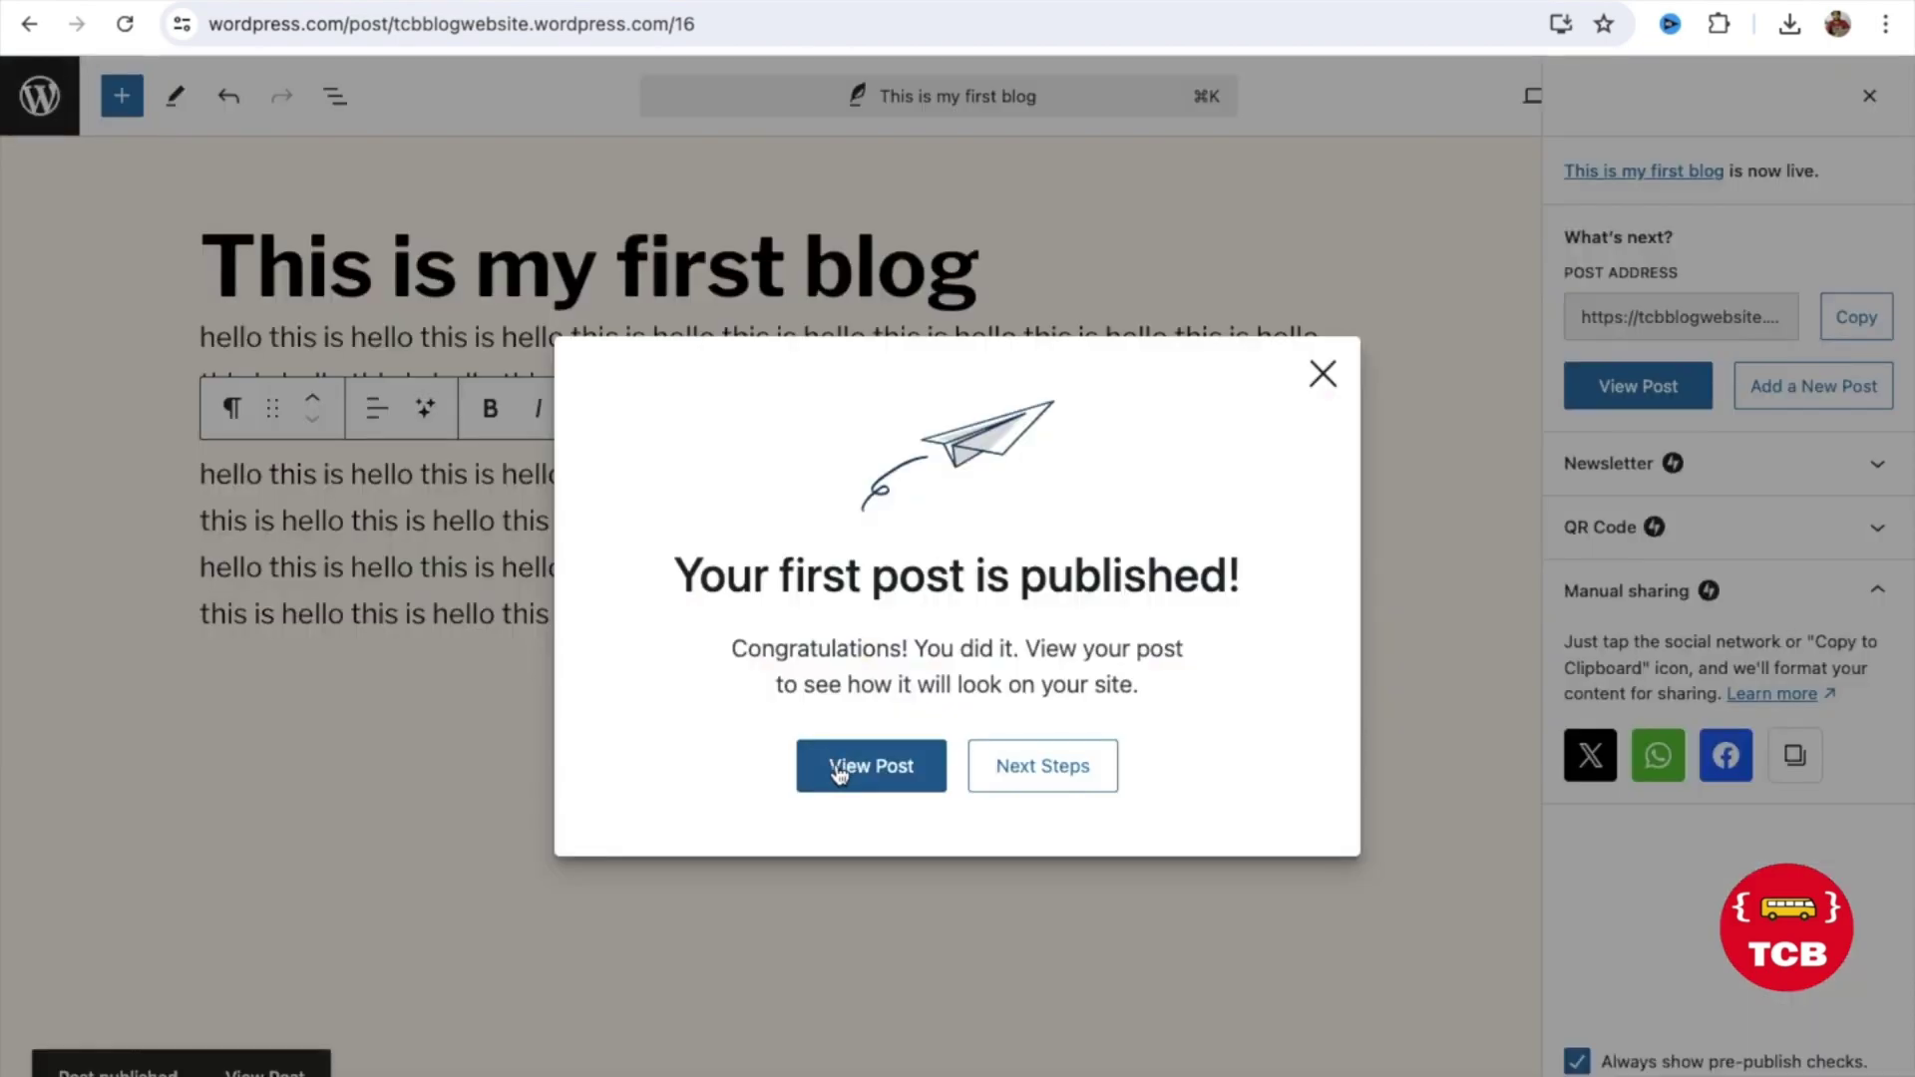
left_click(838, 771)
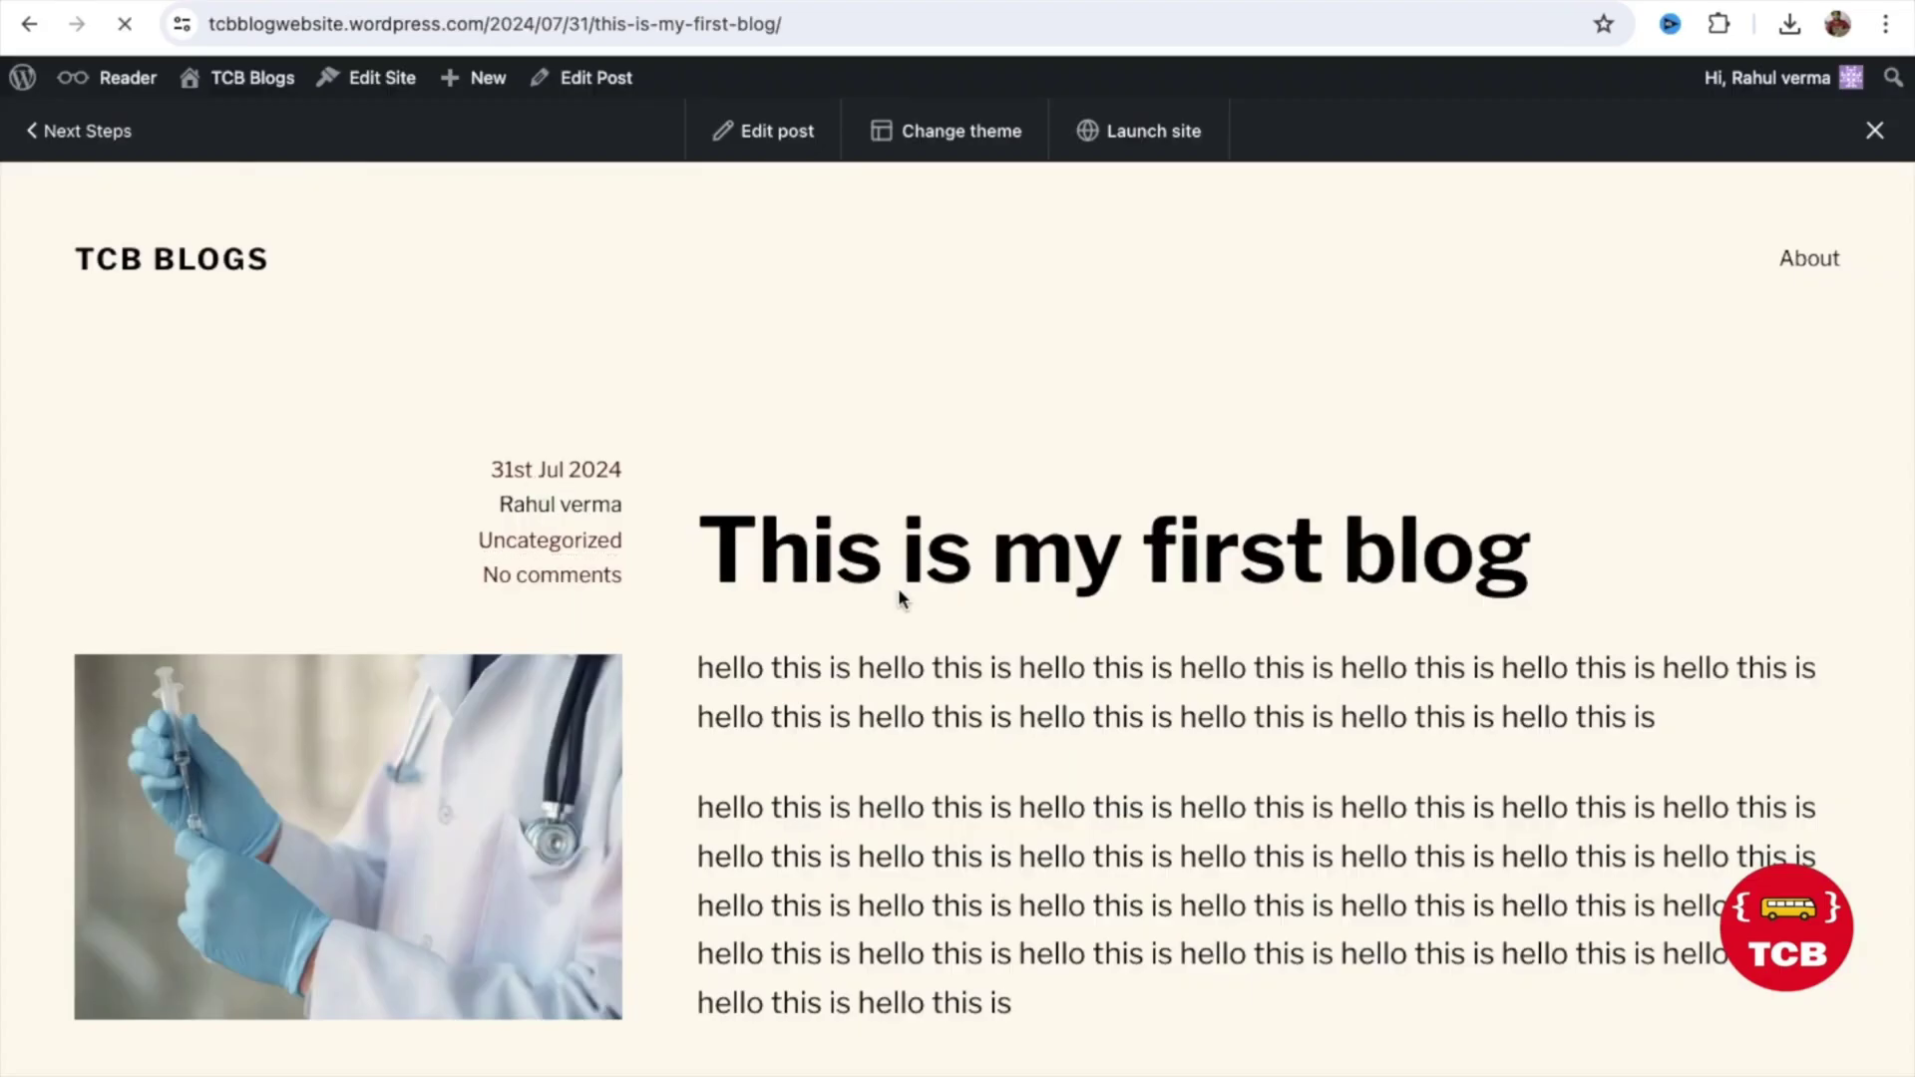
scroll(681, 648, "down", 3)
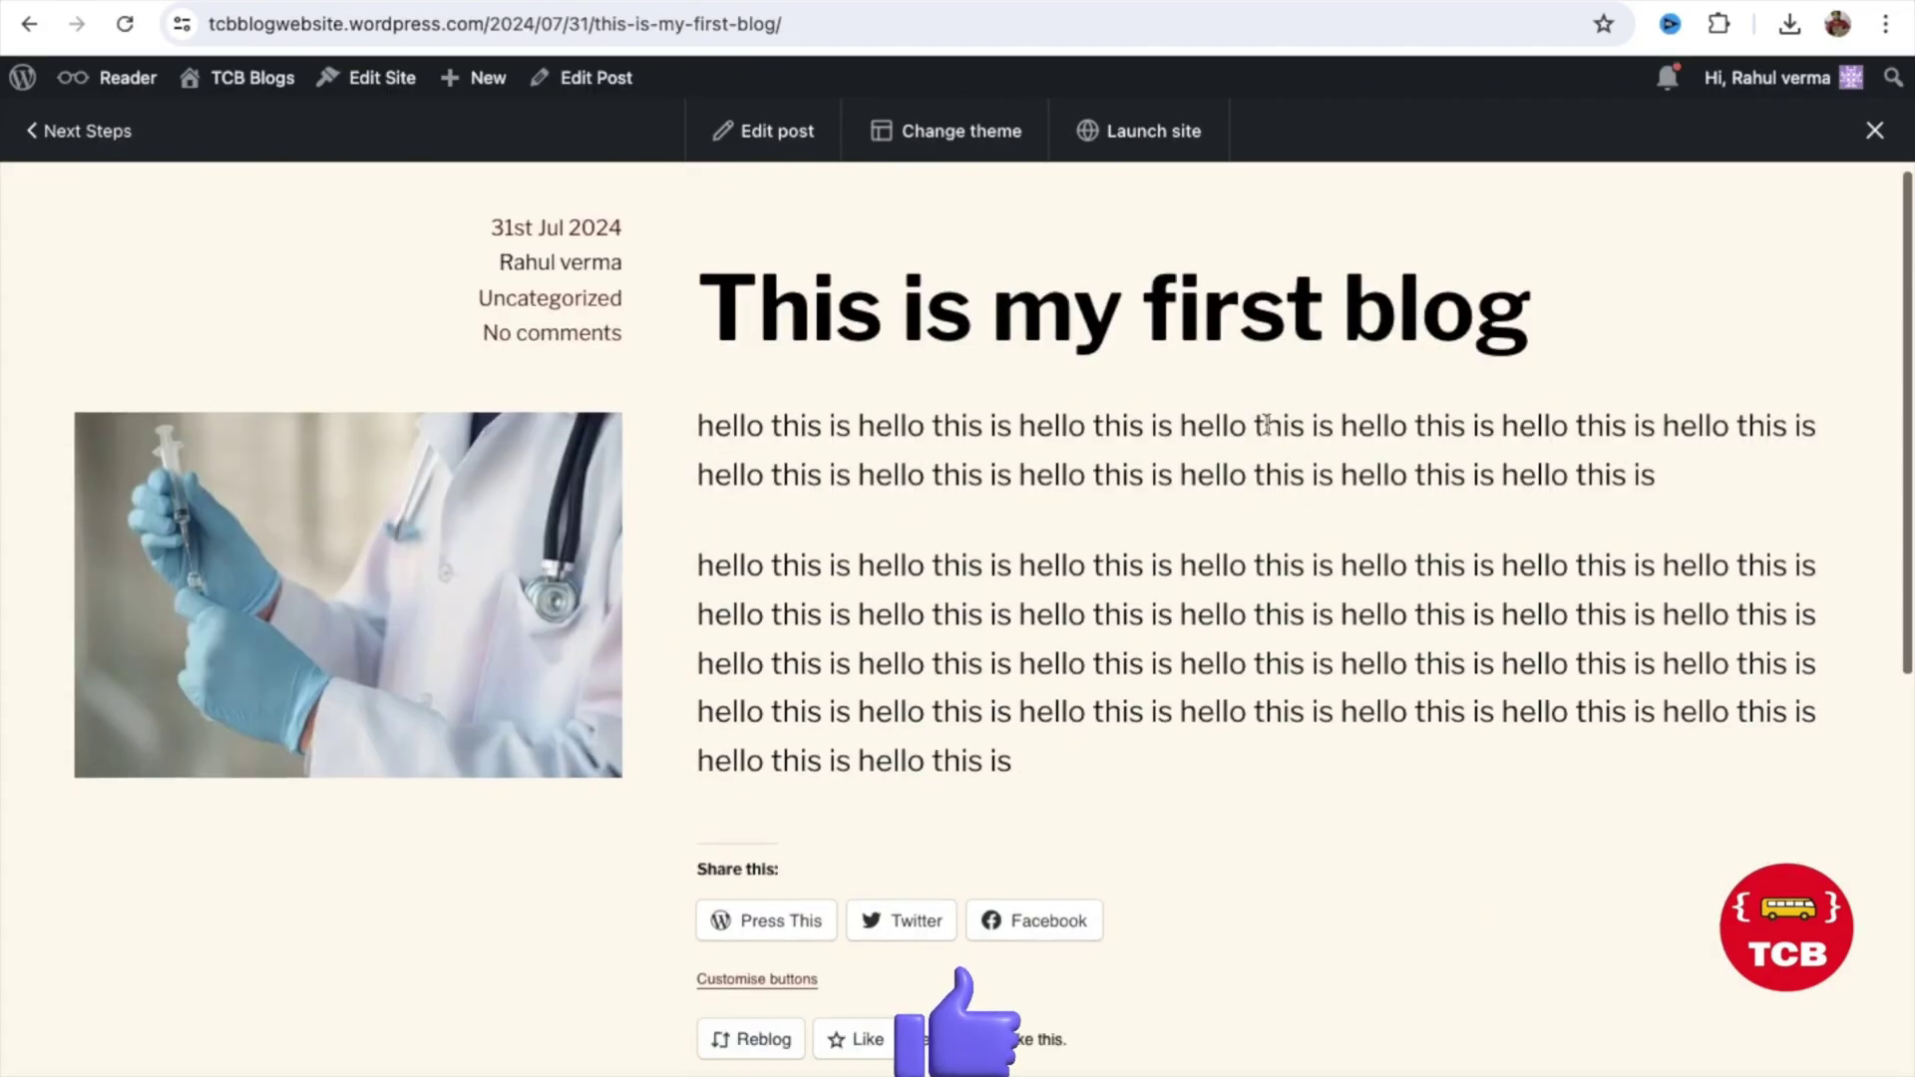
scroll(715, 548, "up", 3)
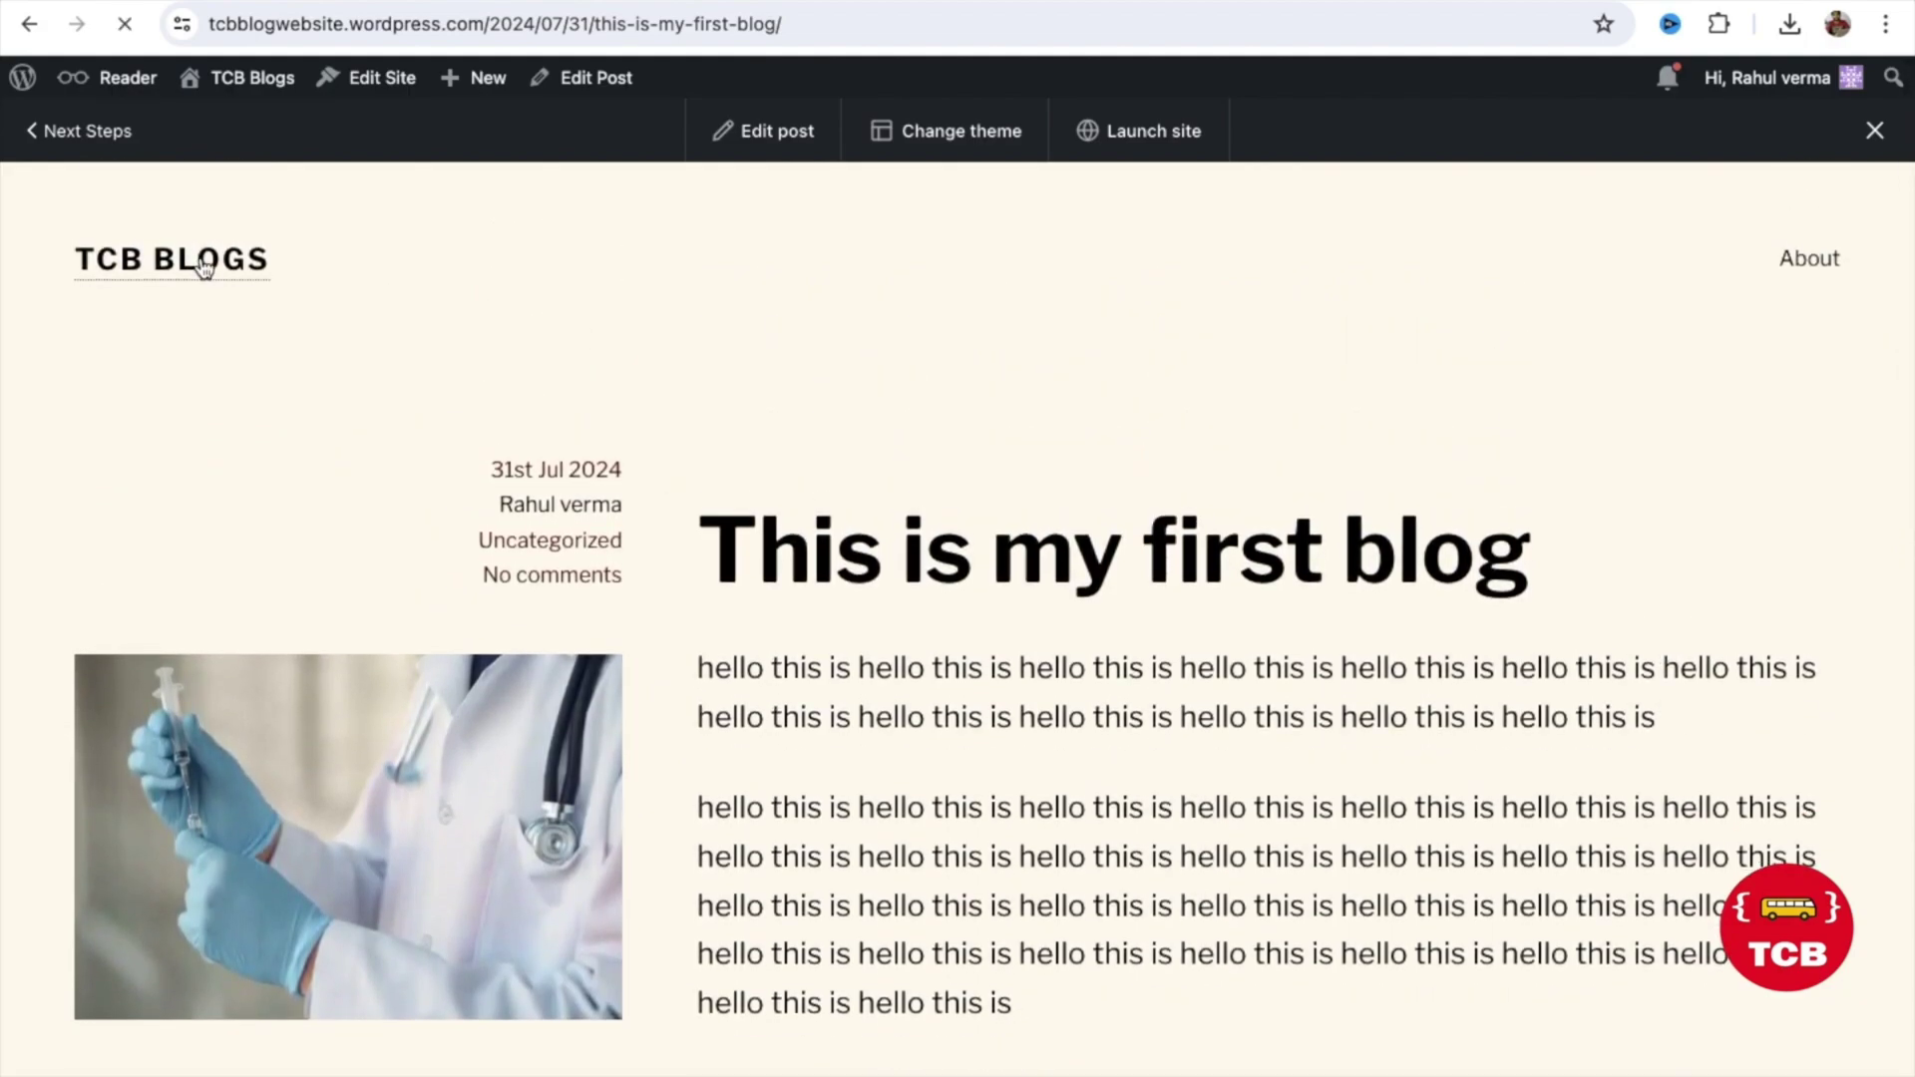
- Look through the TCB Blogs home page down to its footer and view the sample post "Beyond the Obstacle"
left_click(204, 267)
scroll(708, 486, "down", 1)
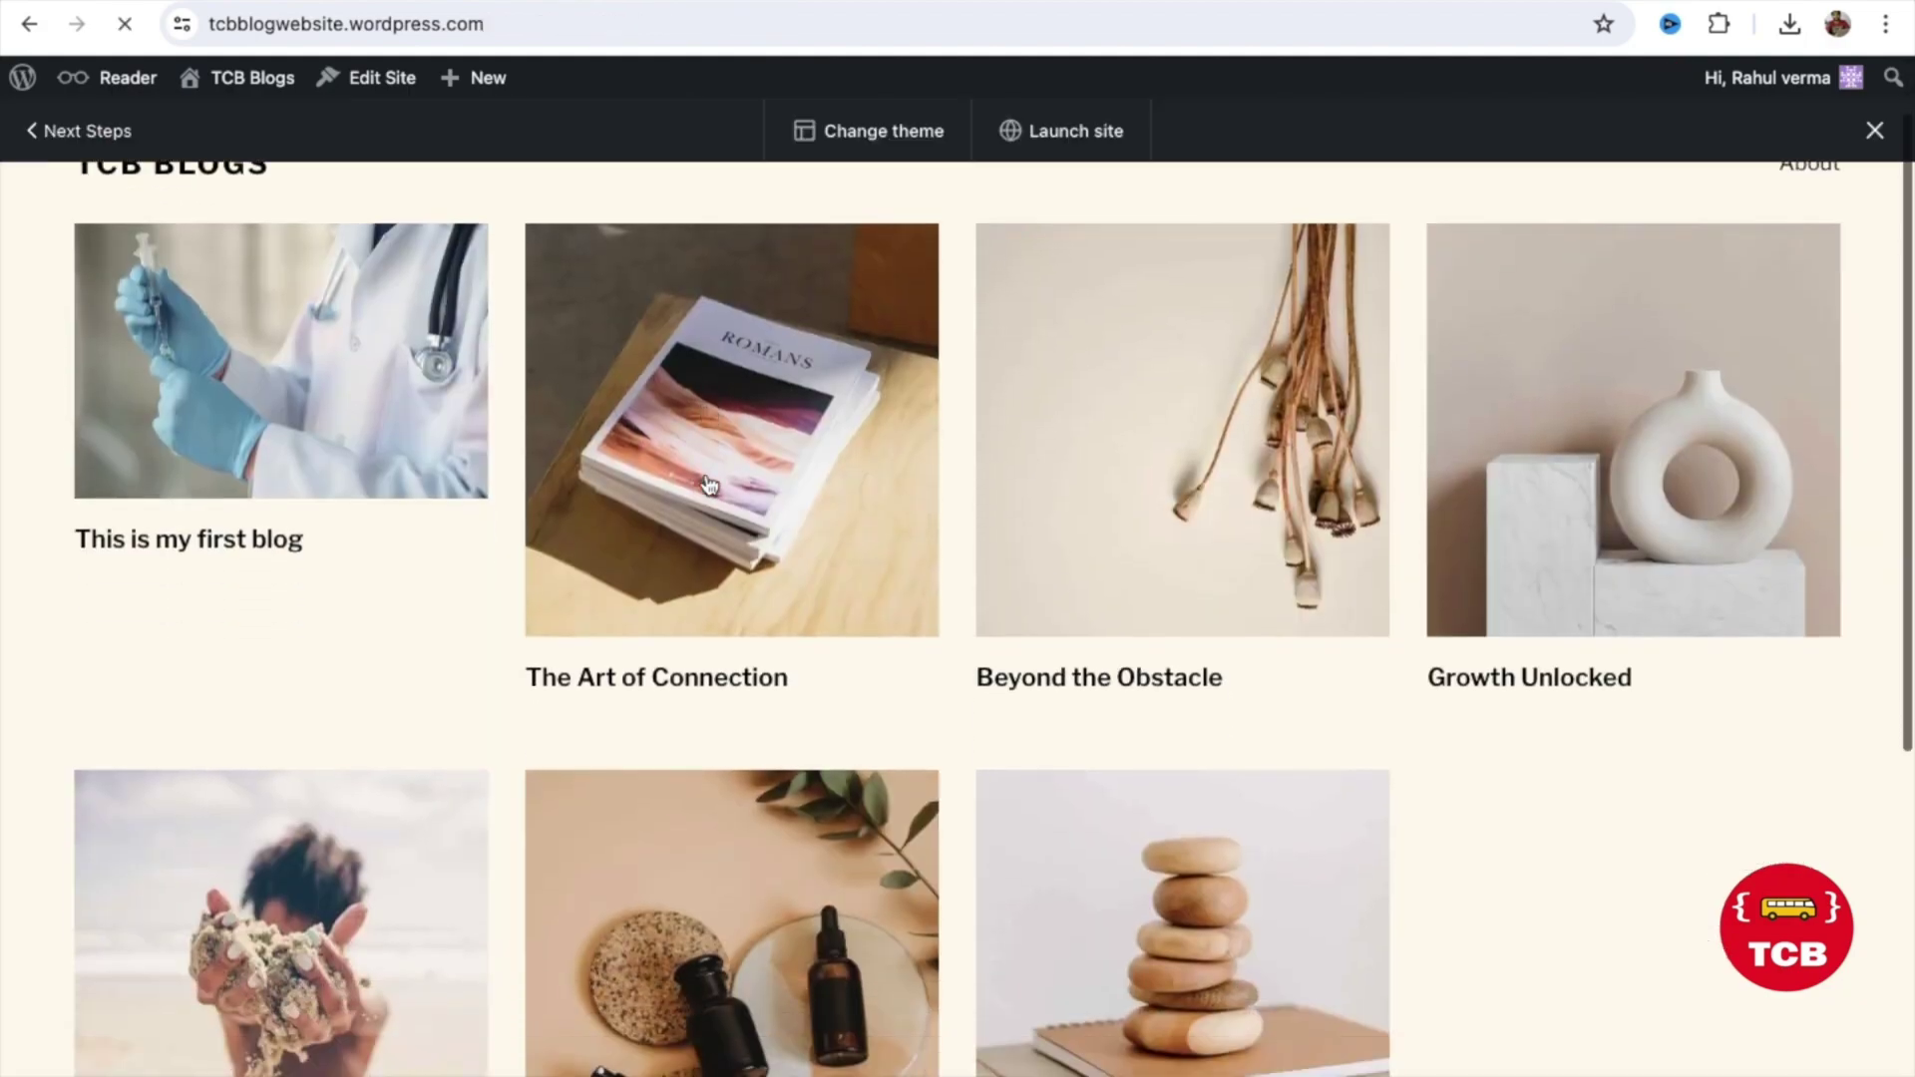
scroll(708, 486, "down", 6)
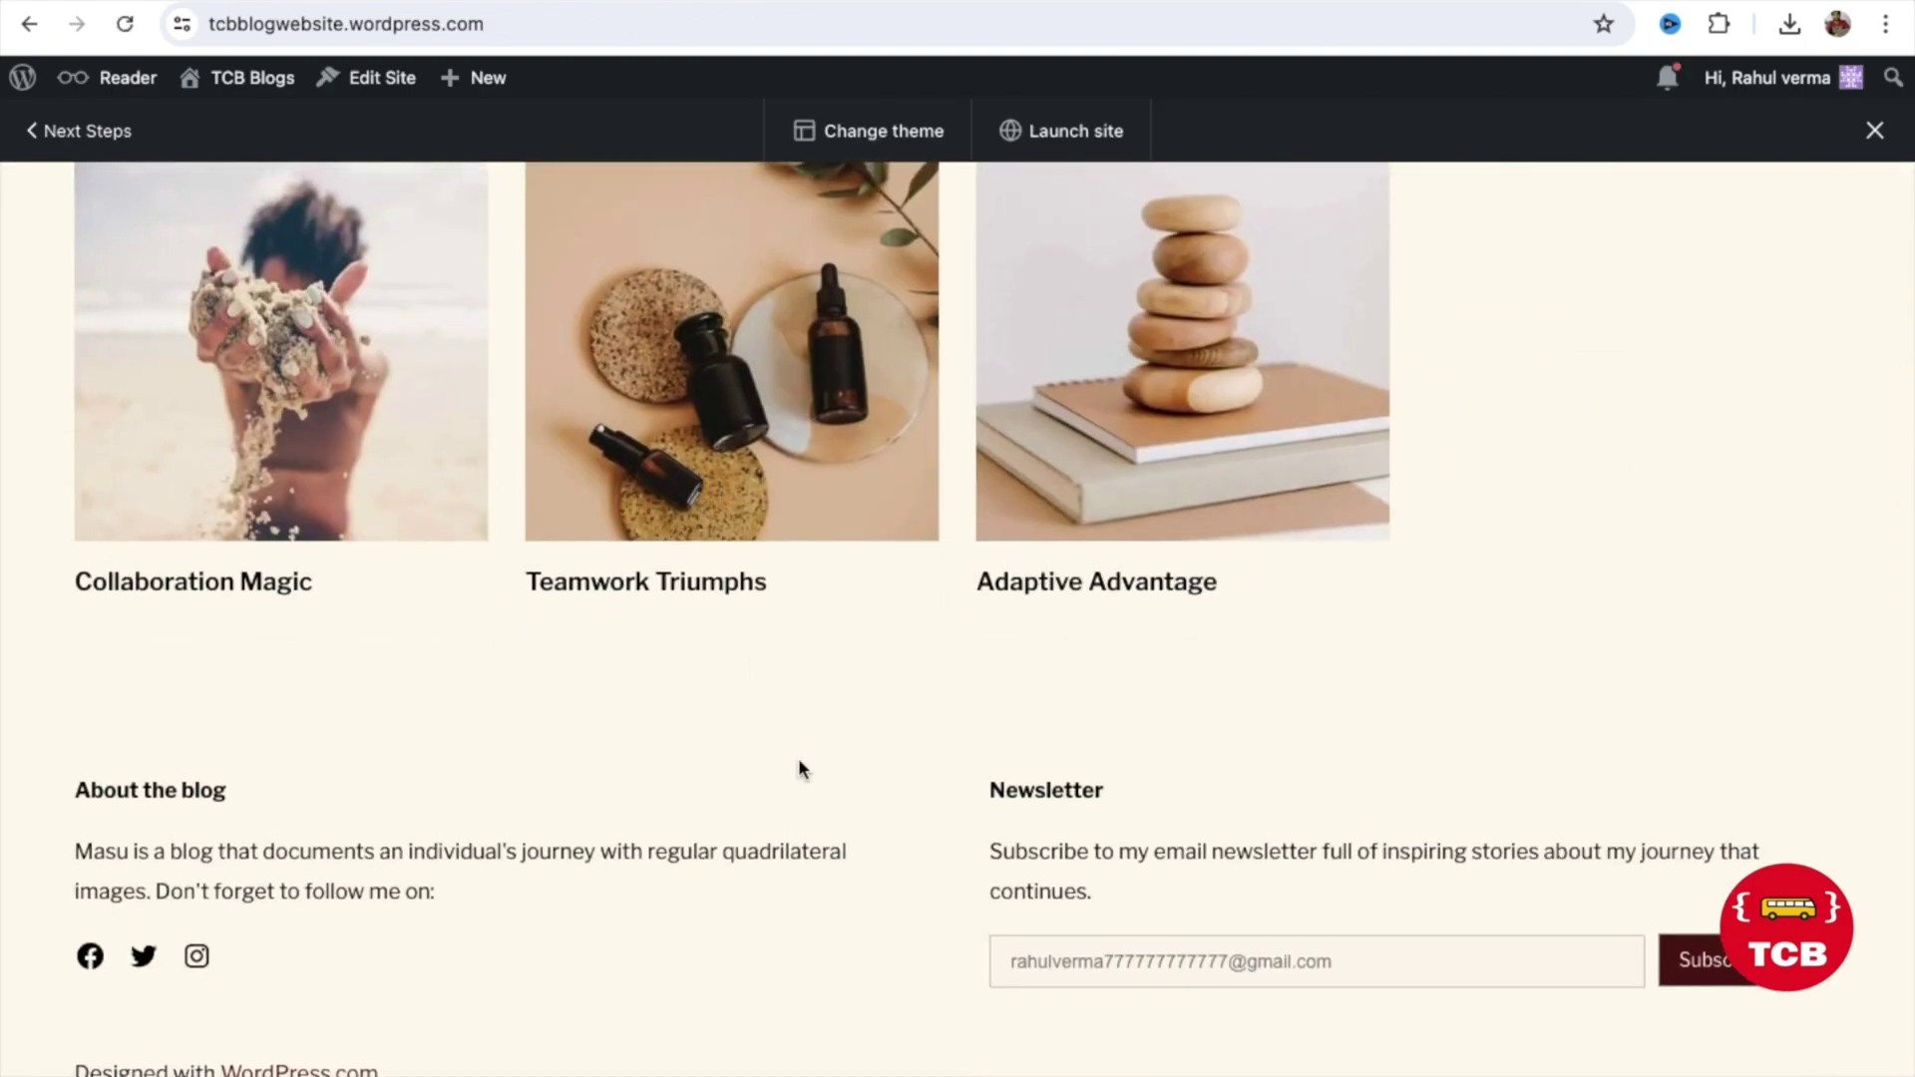
scroll(798, 768, "up", 7)
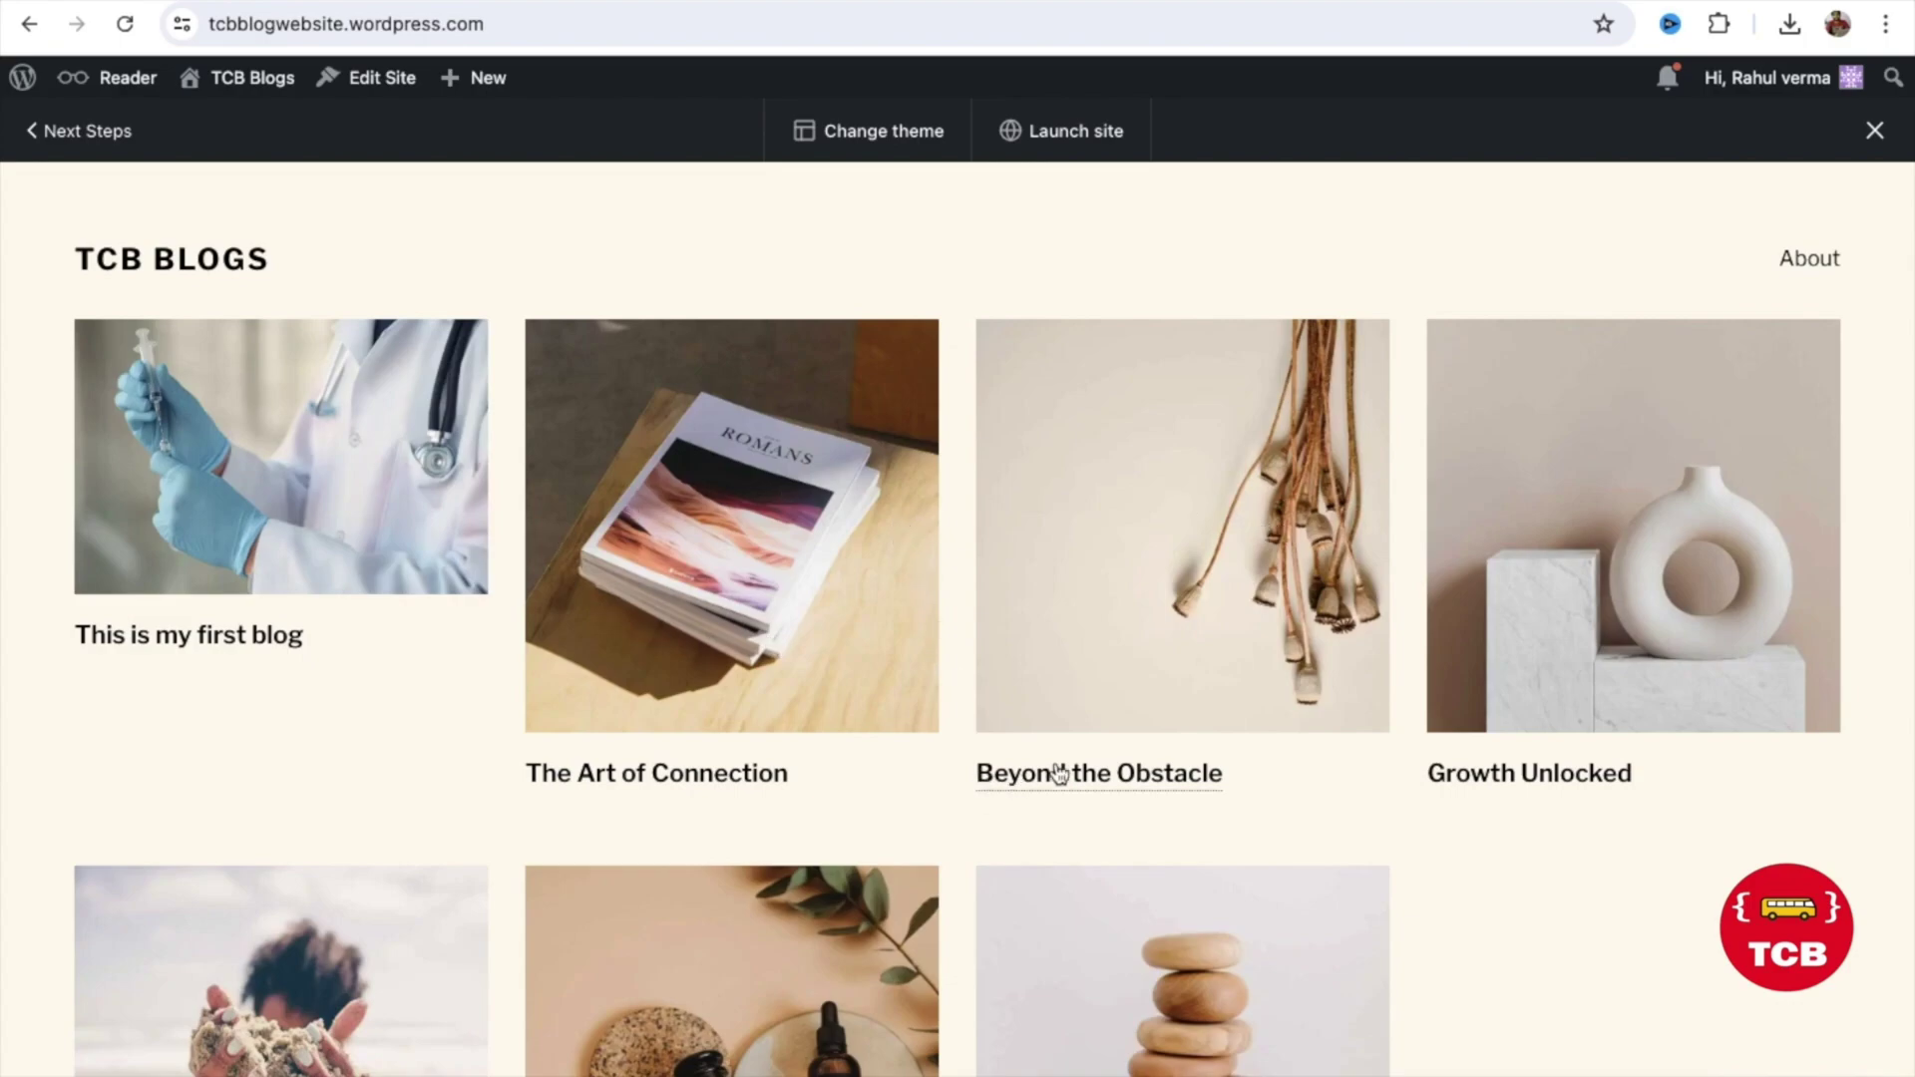
left_click(1108, 776)
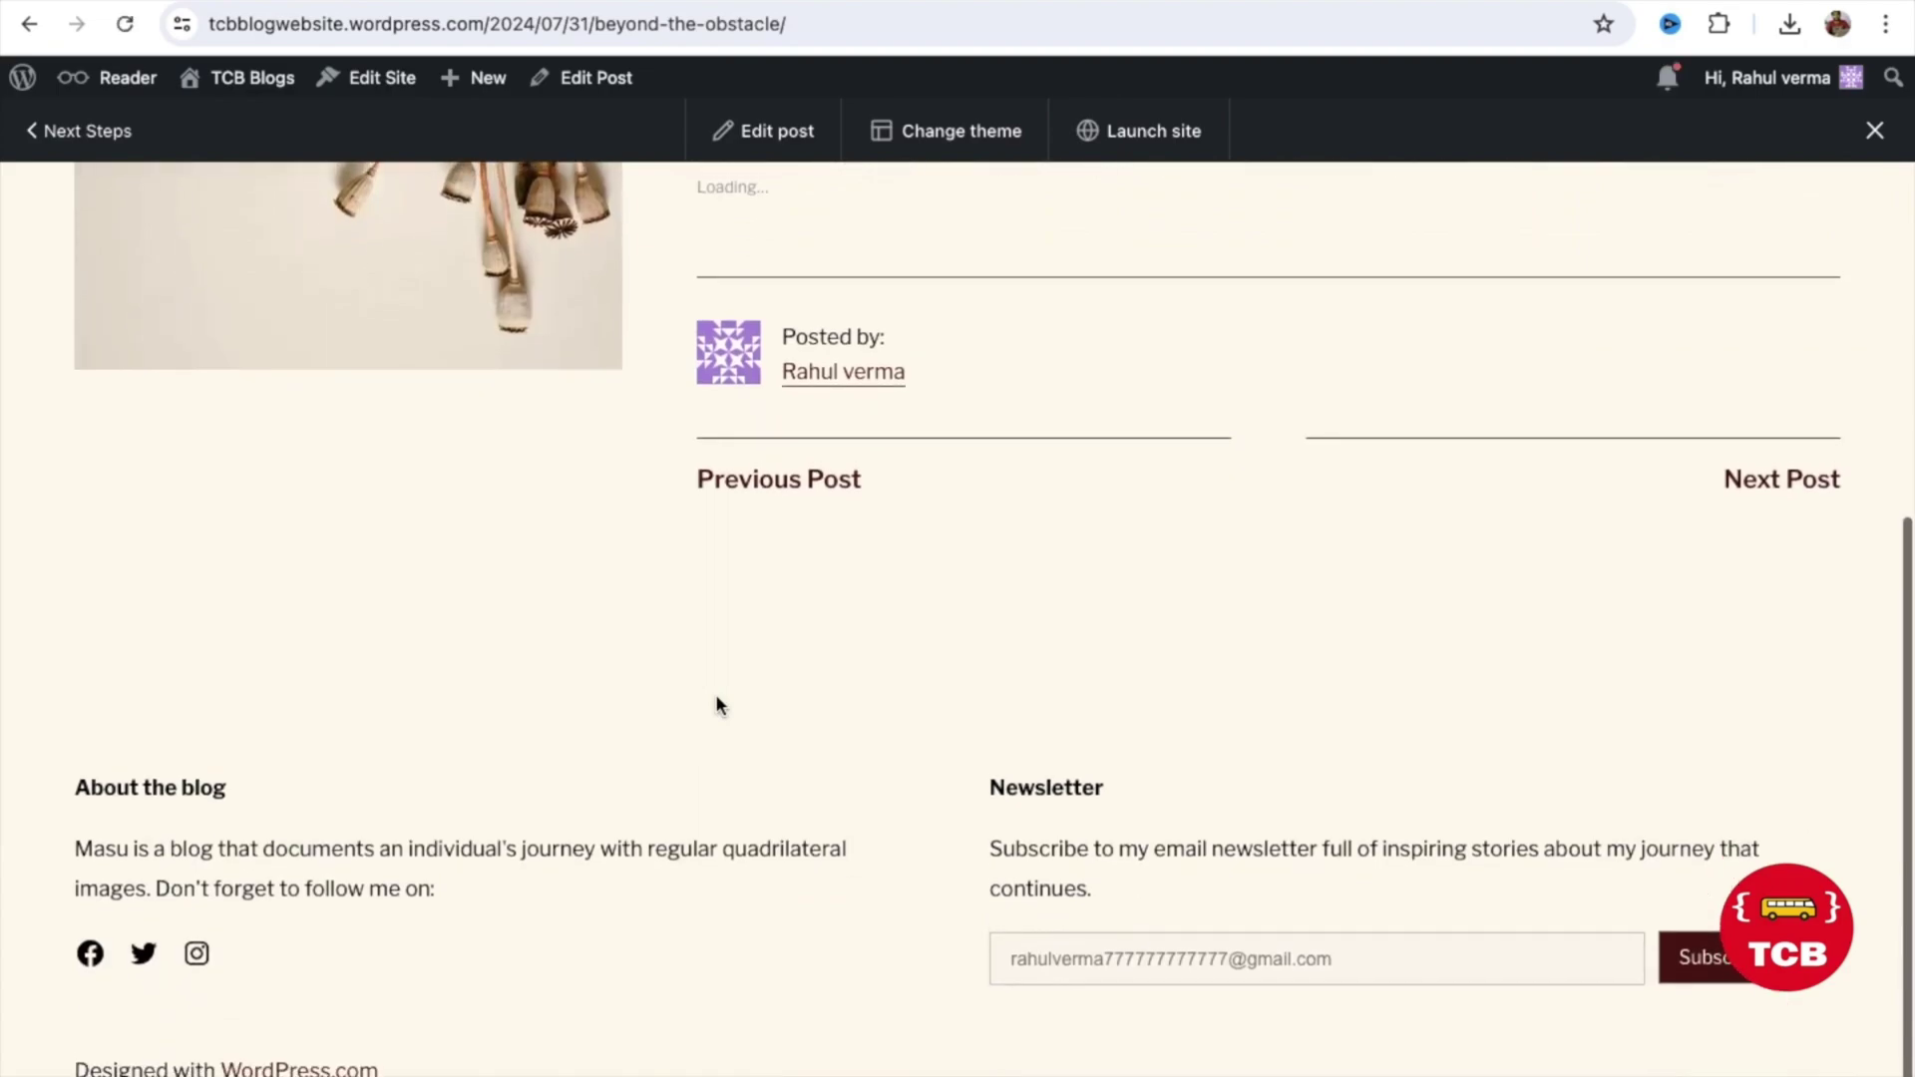
scroll(718, 703, "down", 1)
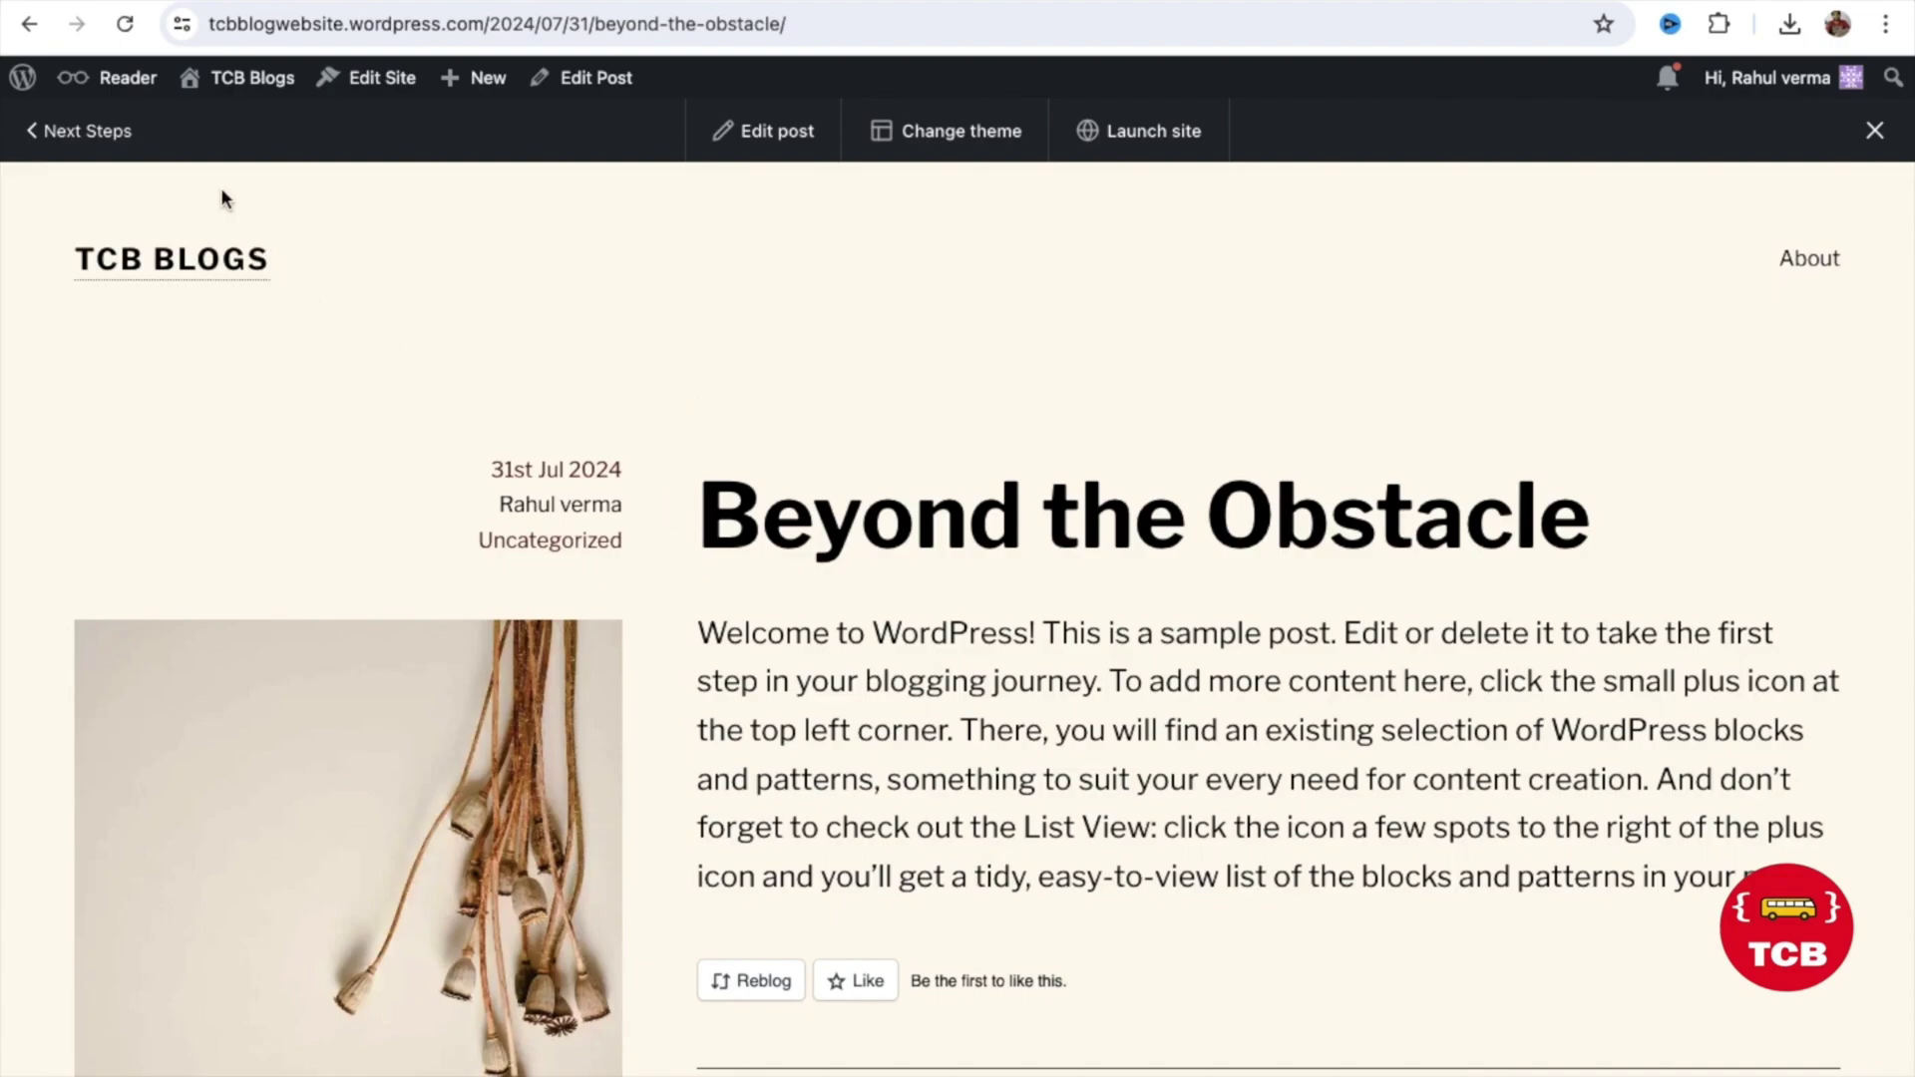
- Return to the blog's home page at tcbblogwebsite.wordpress.com and go to the WordPress.com sites overview
left_click_drag(491, 24, 957, 36)
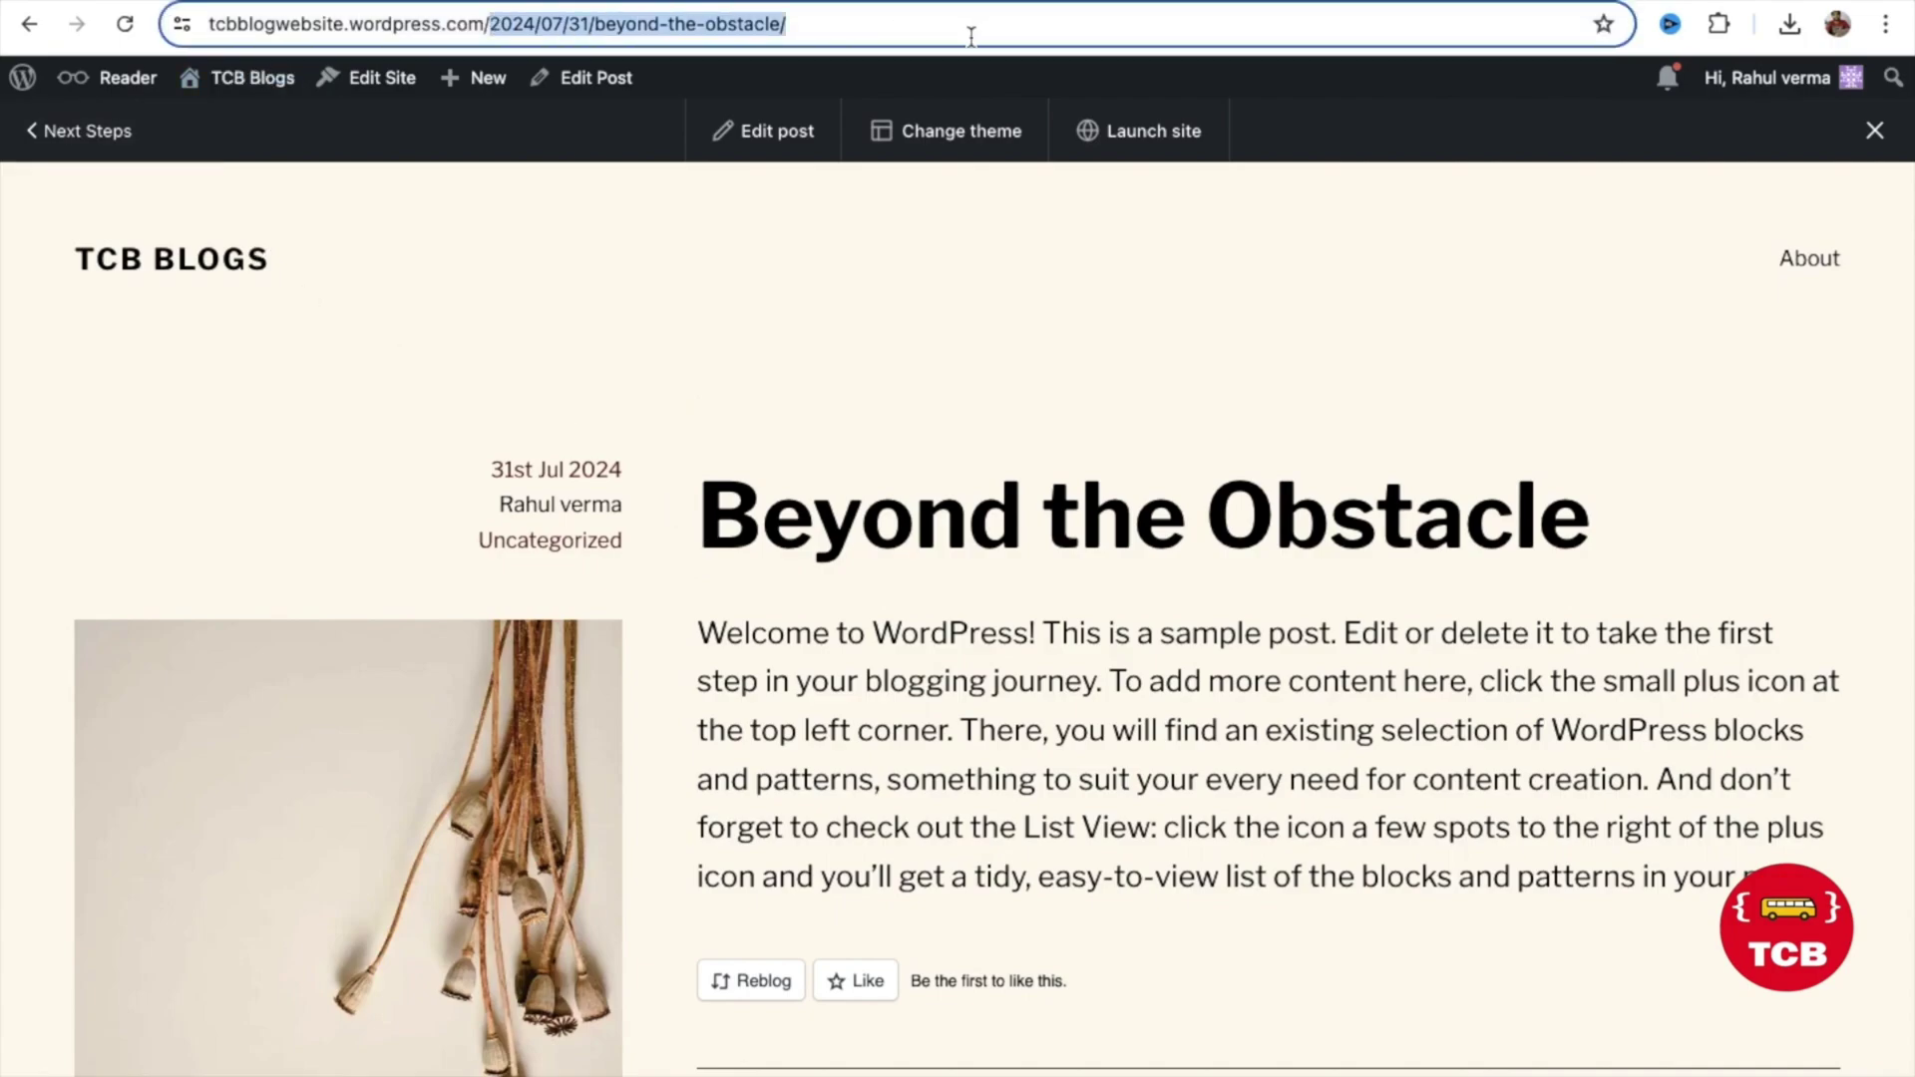
key("BackSpace")
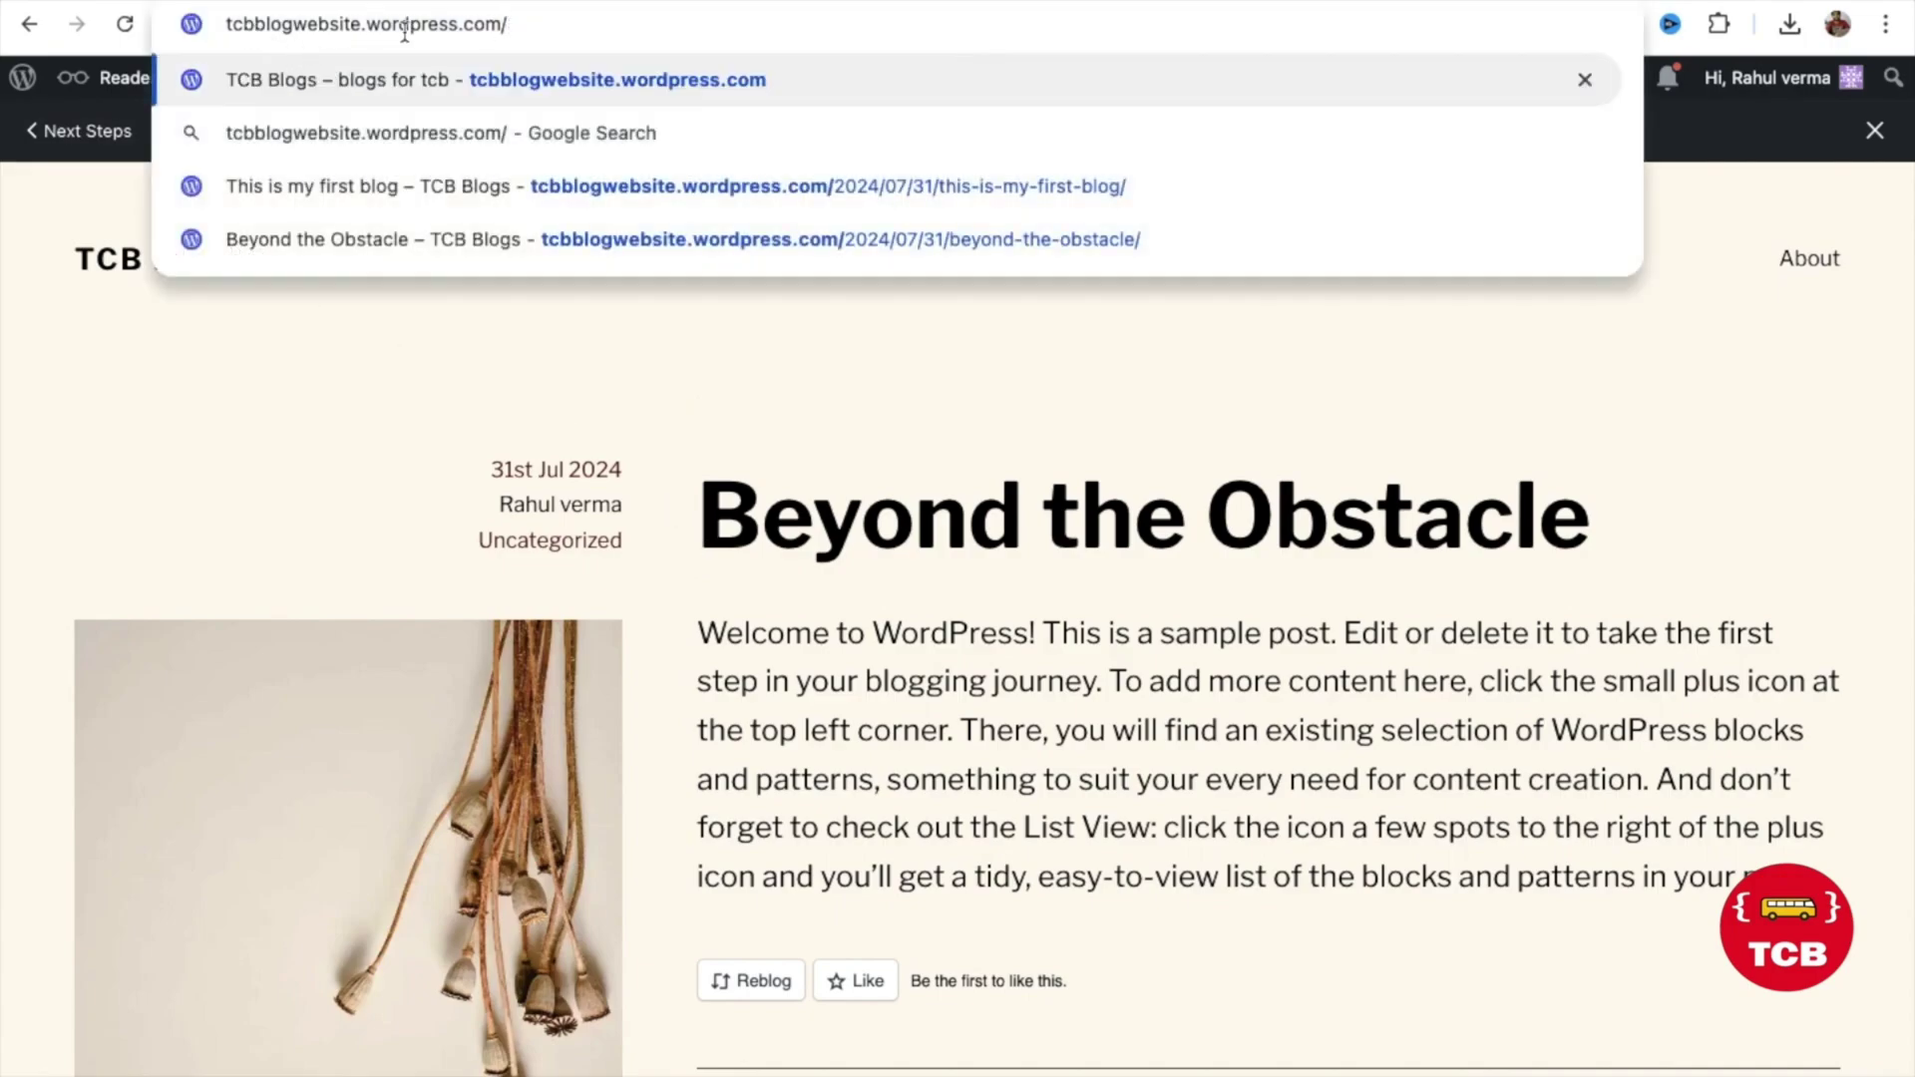
key("Return")
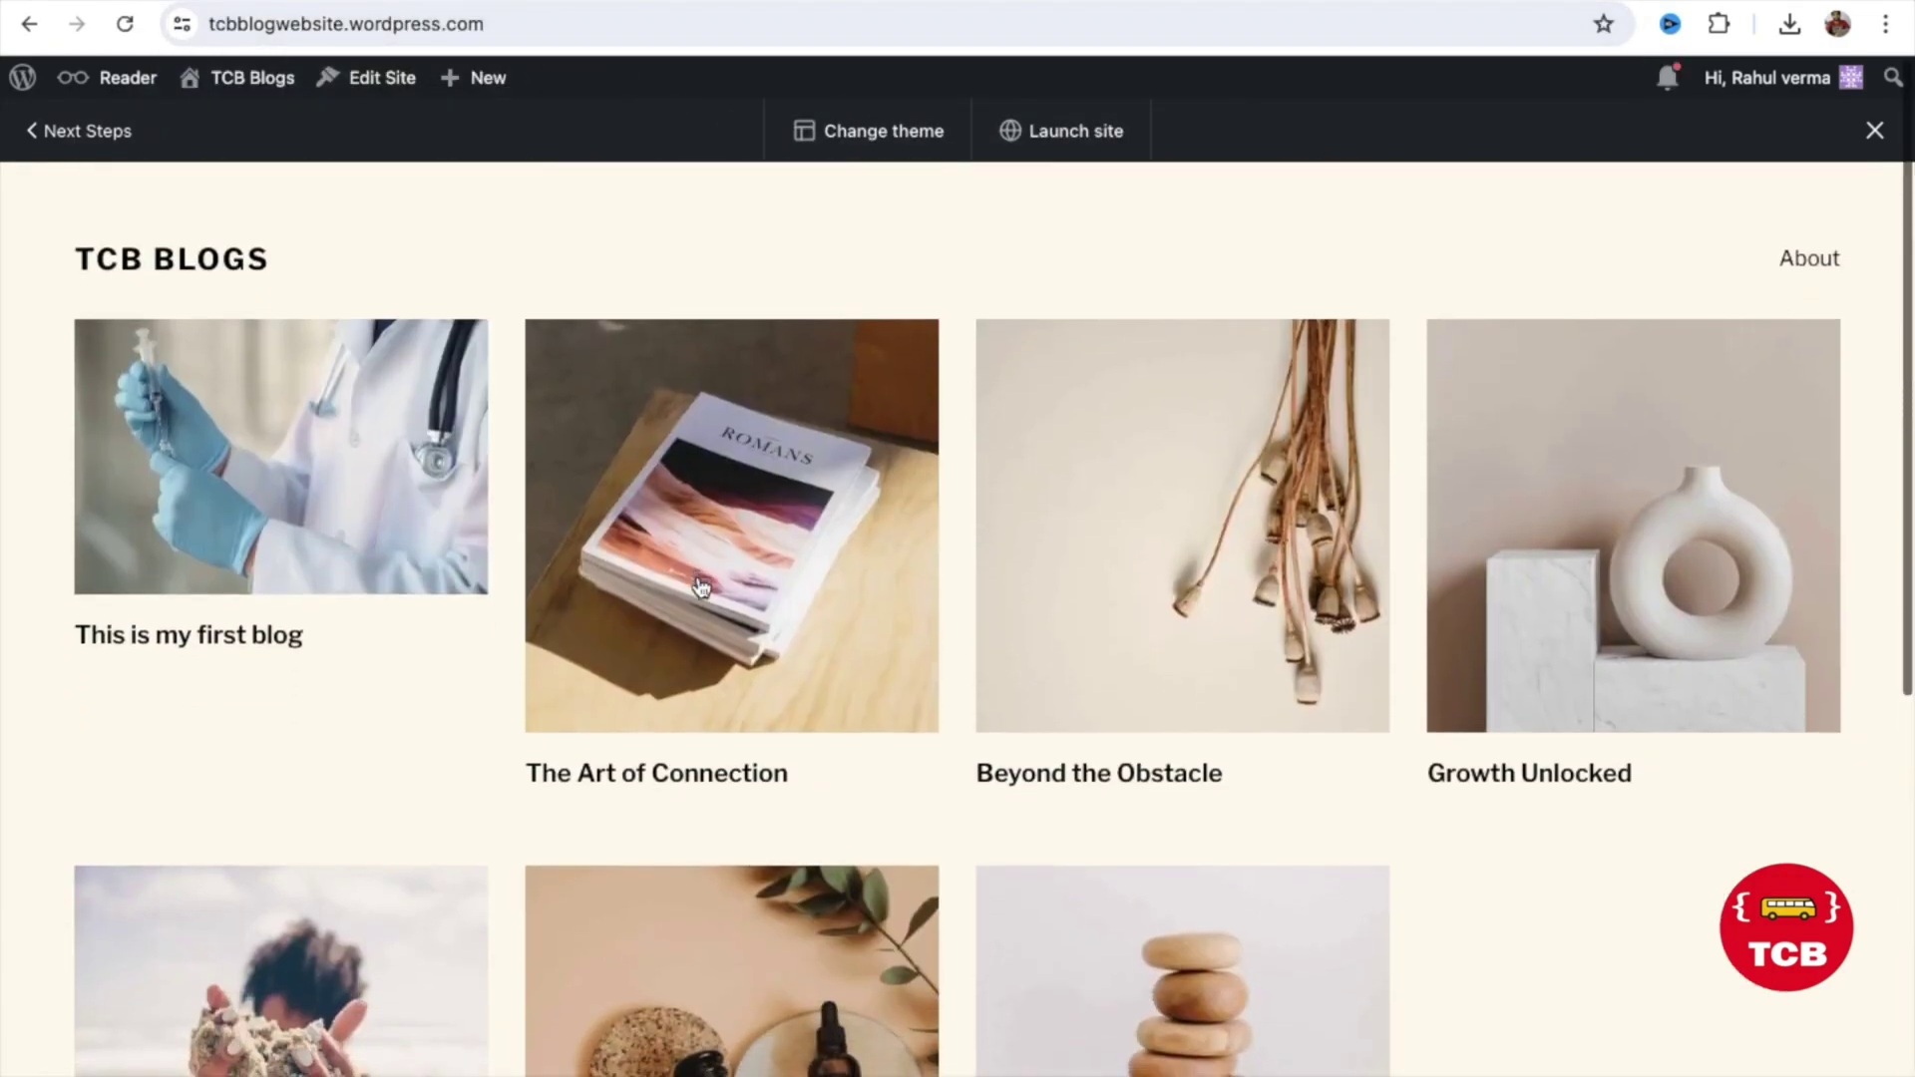
left_click(12, 80)
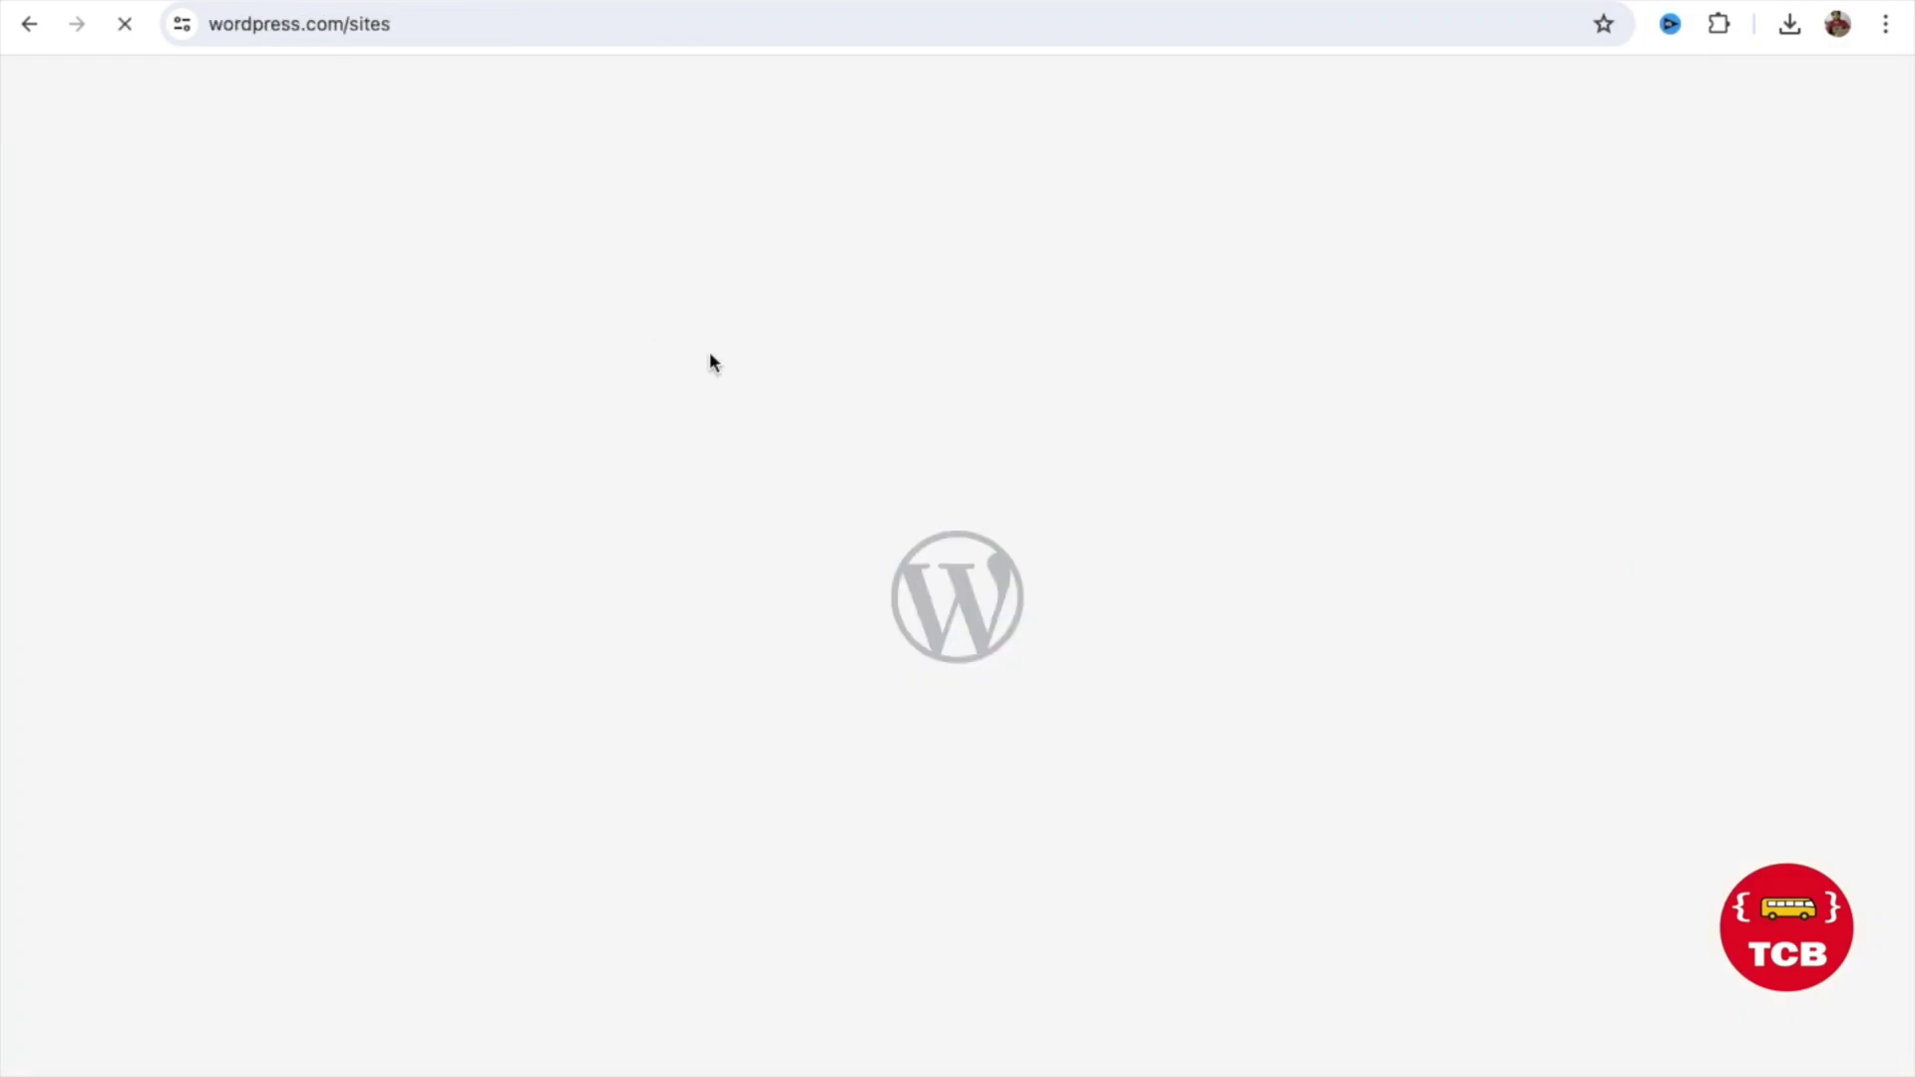